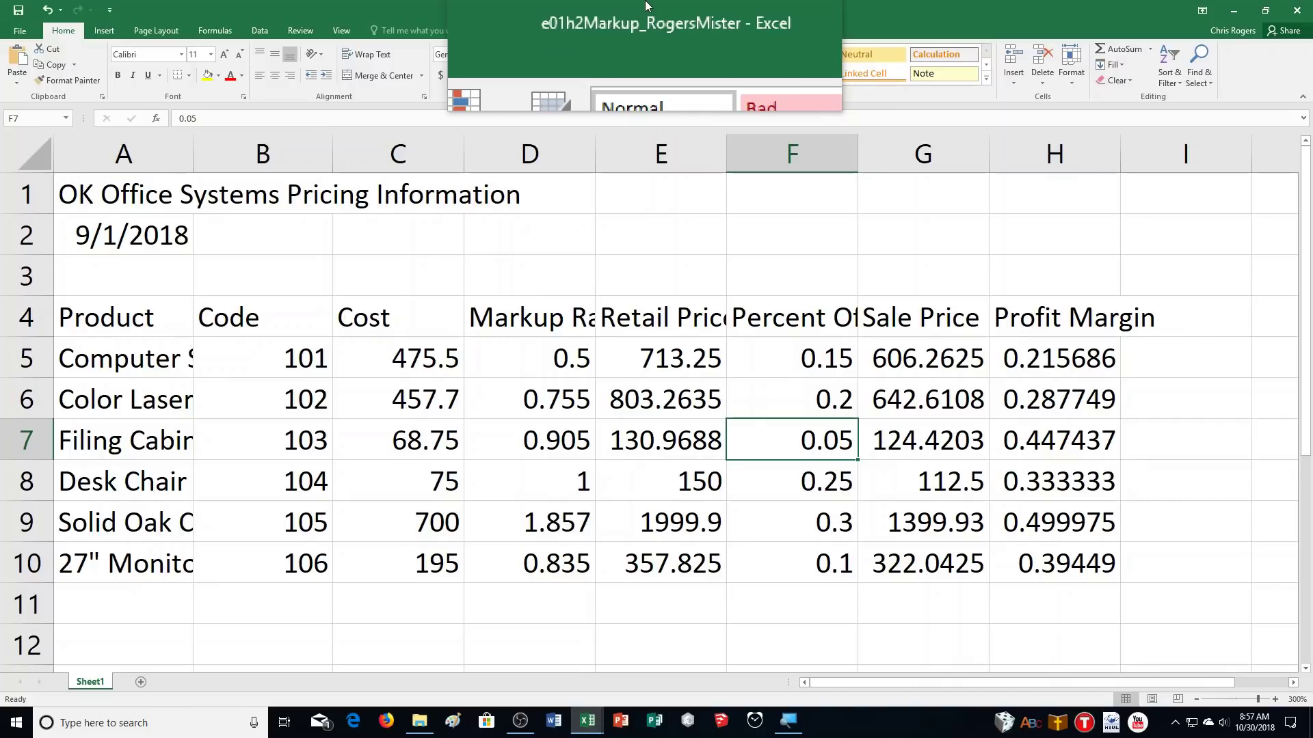
drag(645, 5, 643, 5)
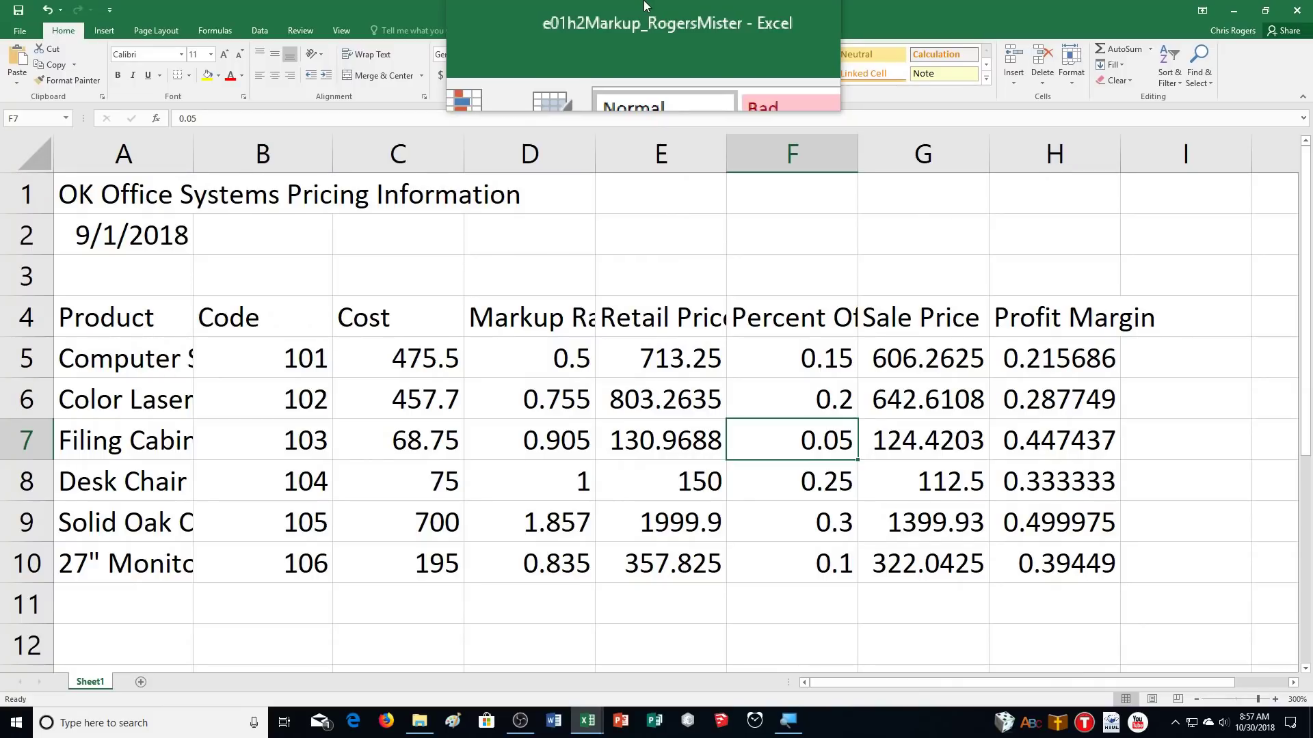
click(15, 75)
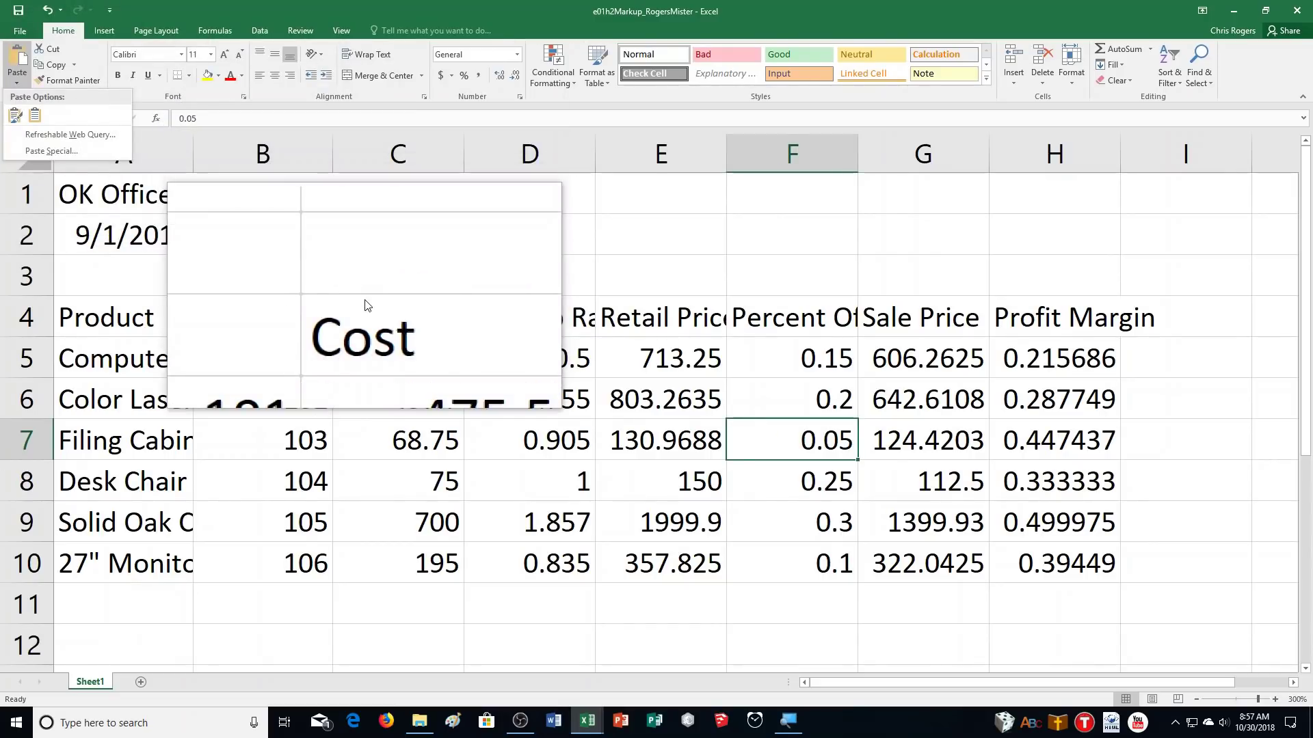
key(Escape)
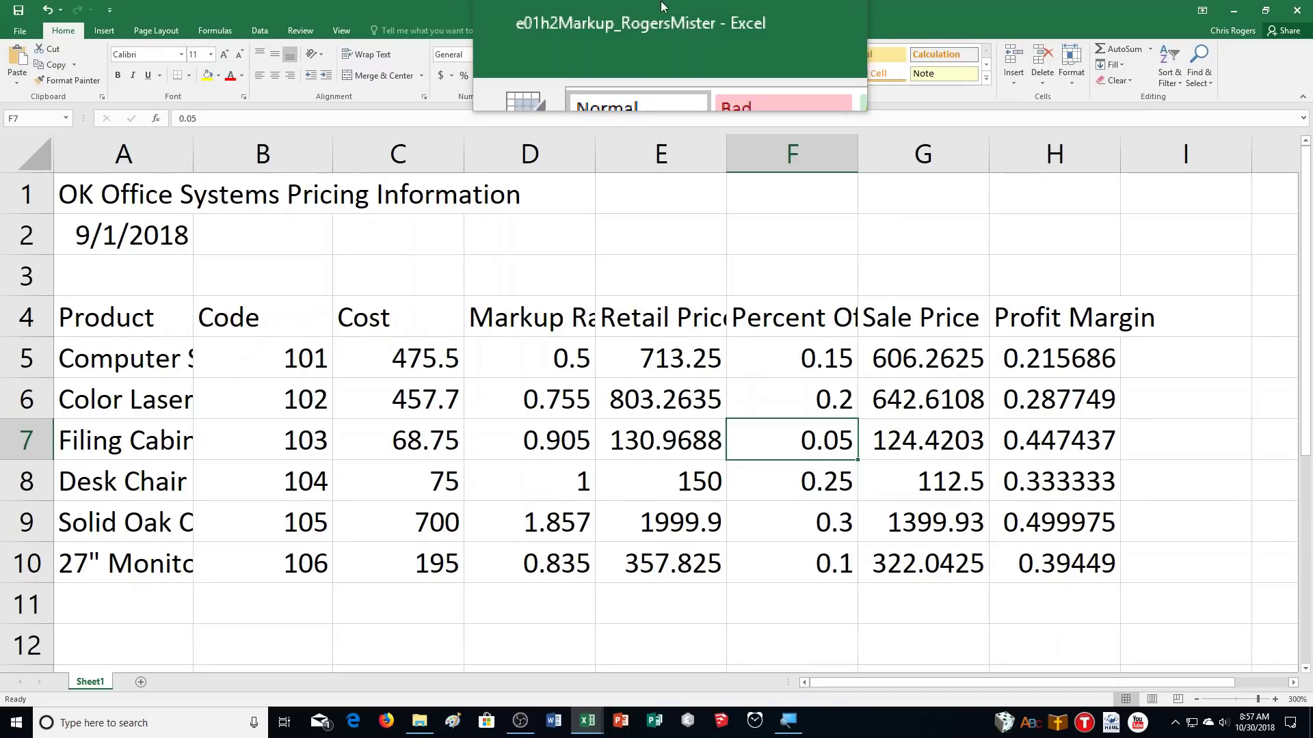
Save the workbook in the CA Demonstration folder as e01h3Markup plus the current name suffix, replacing the existing file
click(24, 34)
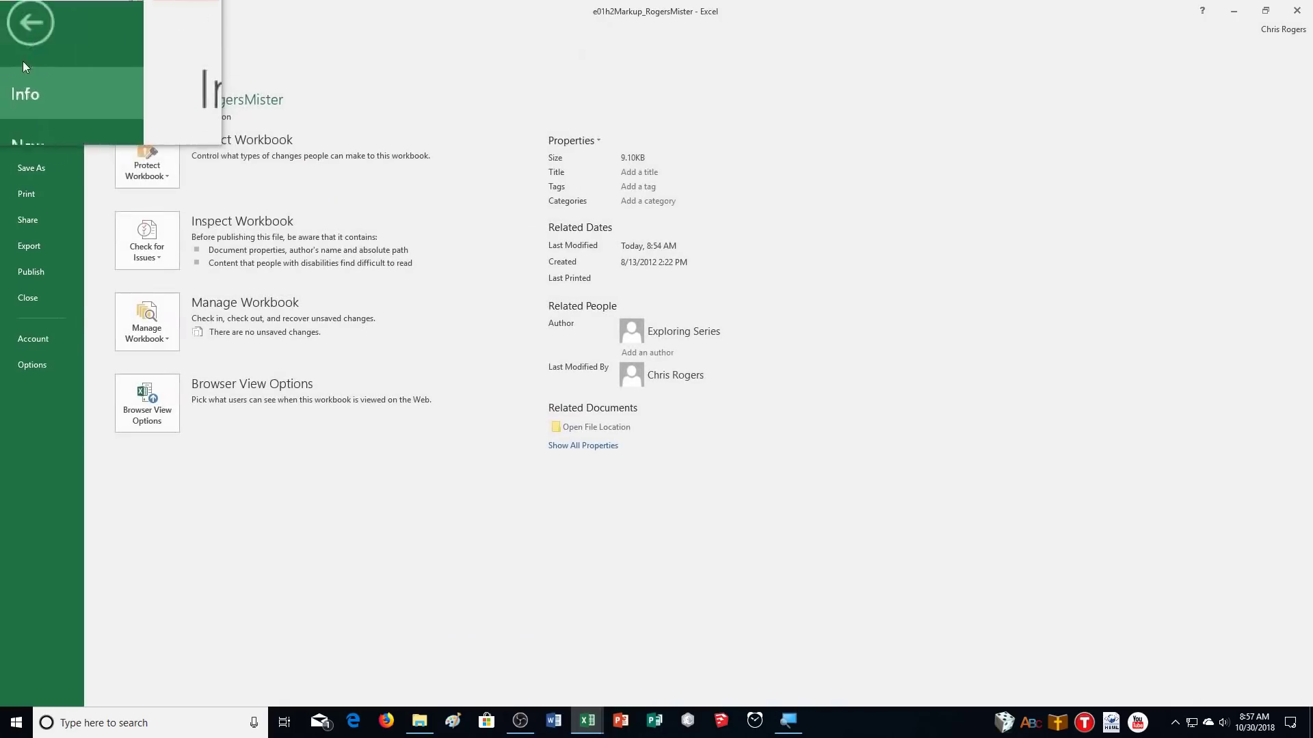
click(31, 165)
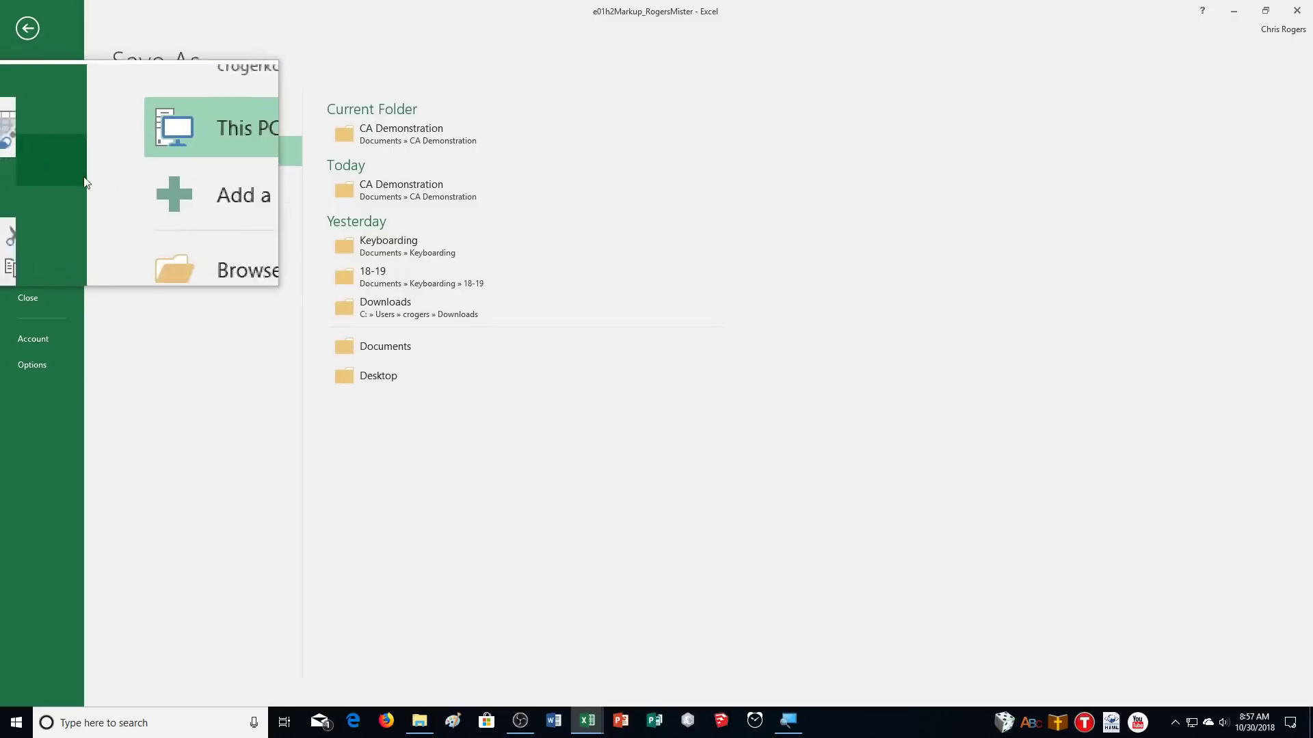
click(384, 130)
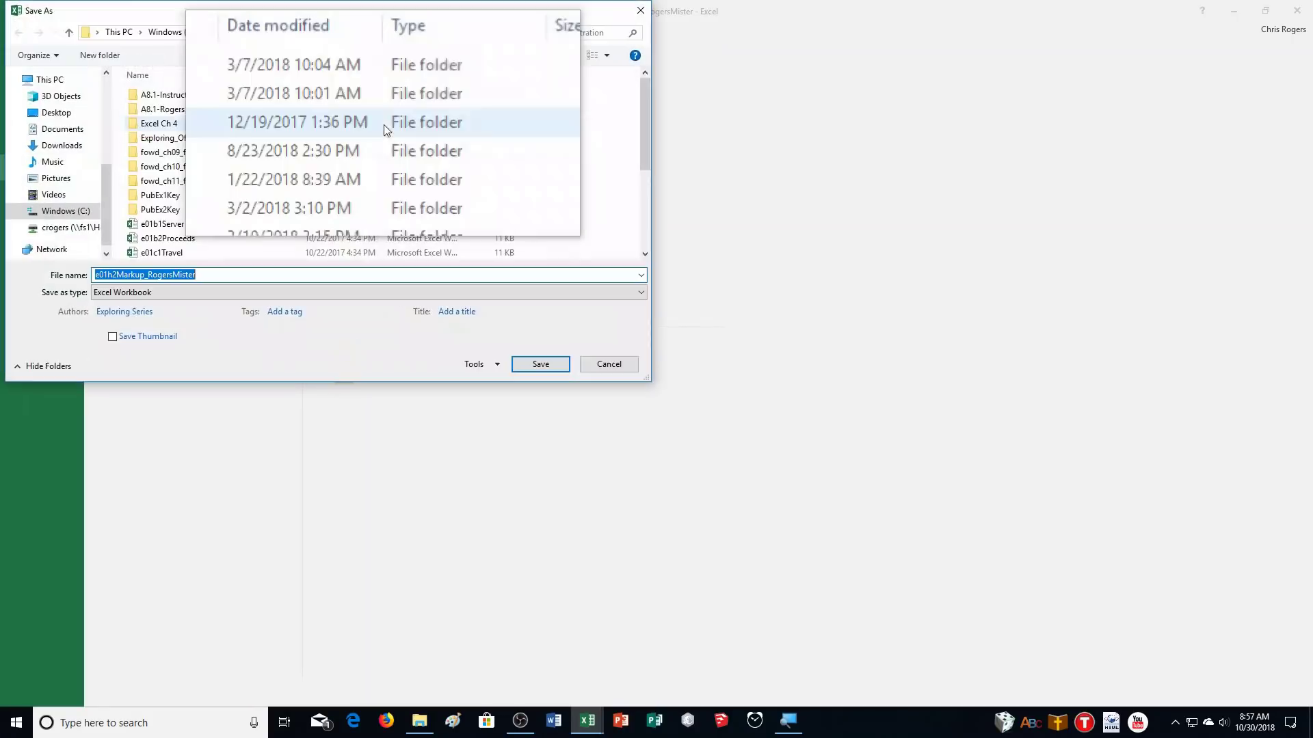
click(115, 273)
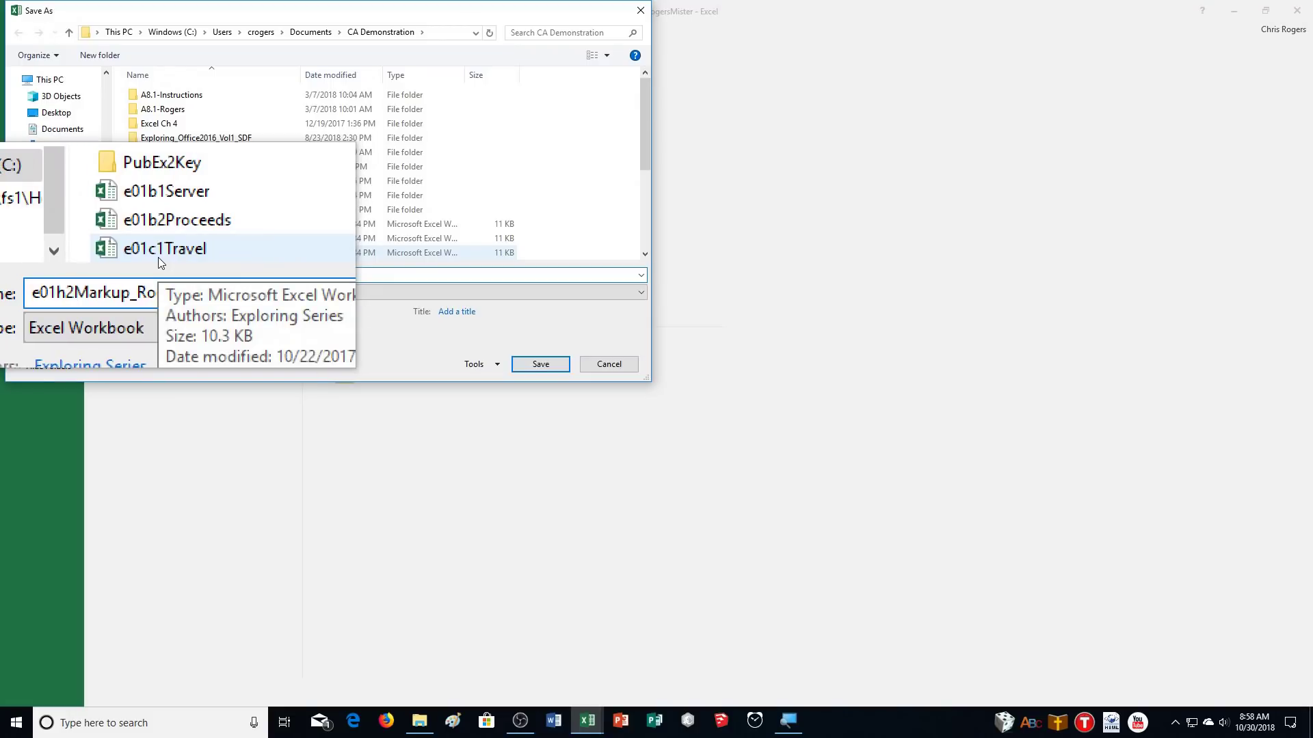
key(Delete)
text(3)
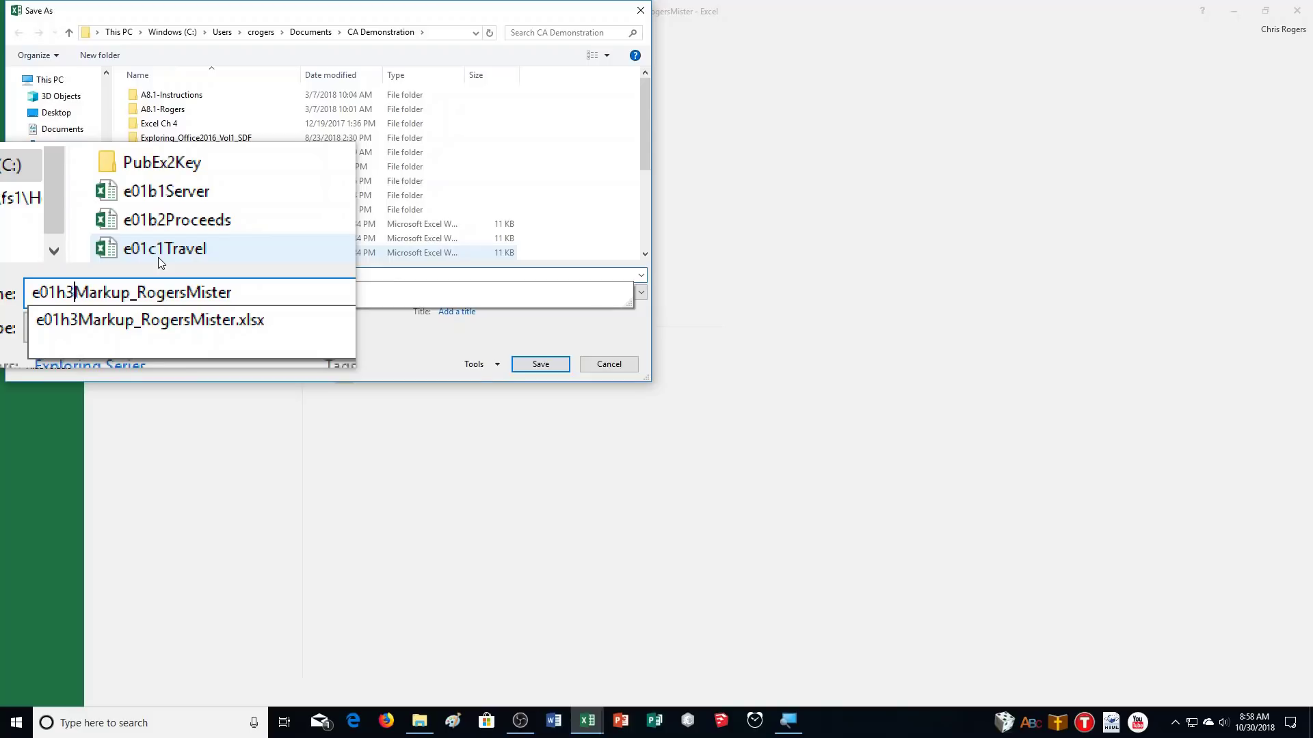
key(Return)
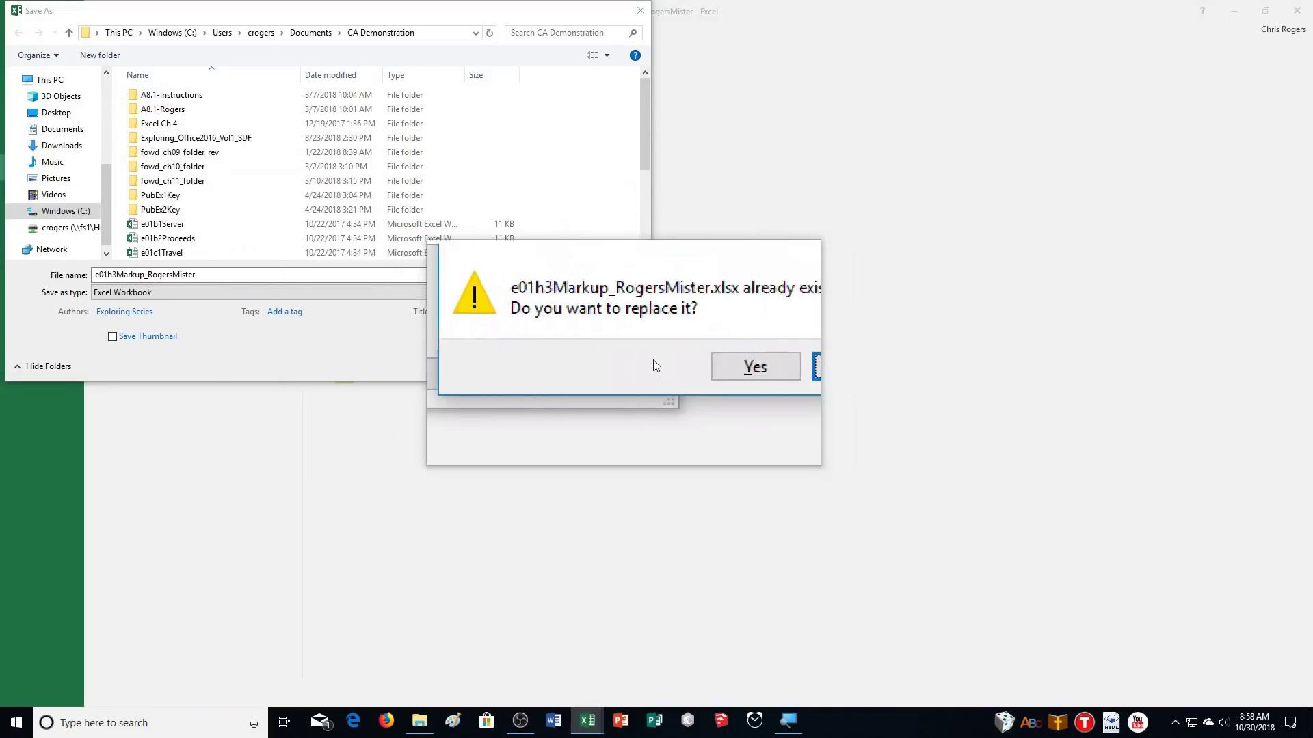
click(697, 366)
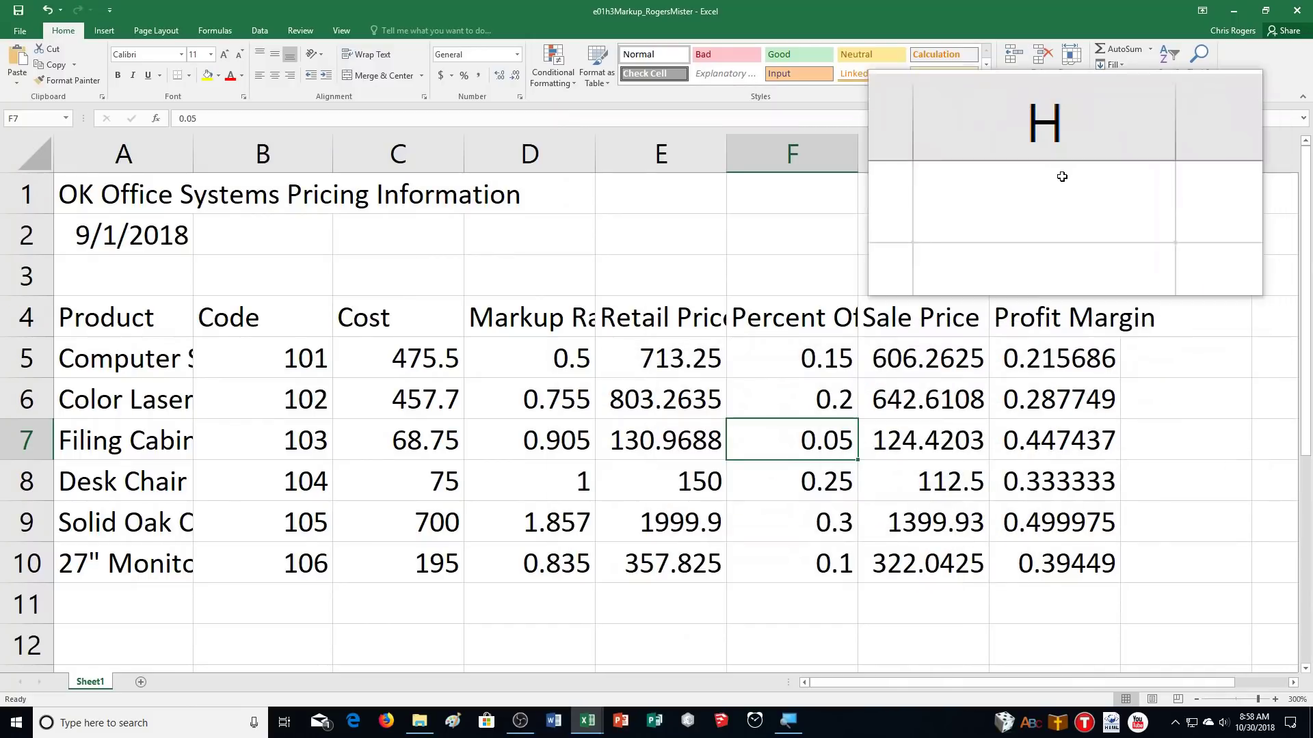
Insert a new sheet column H directly before the Profit Margin column
click(1058, 356)
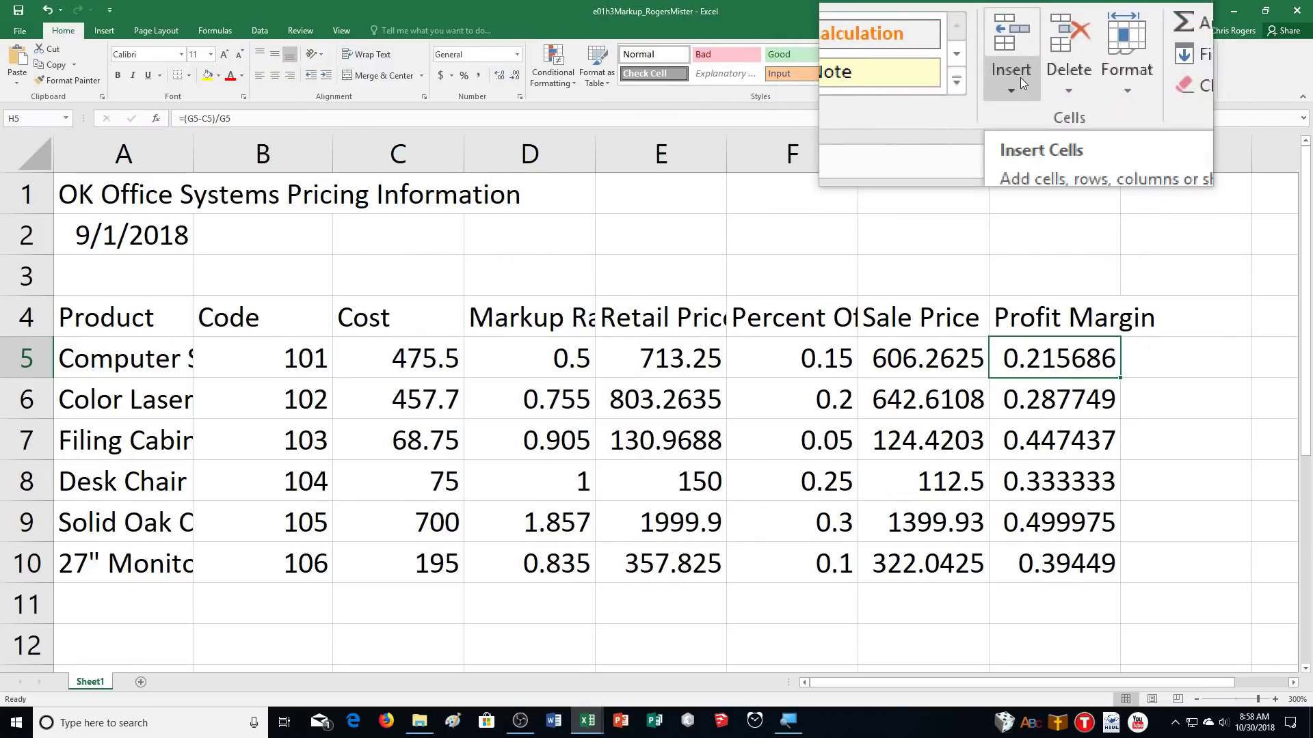
click(1020, 79)
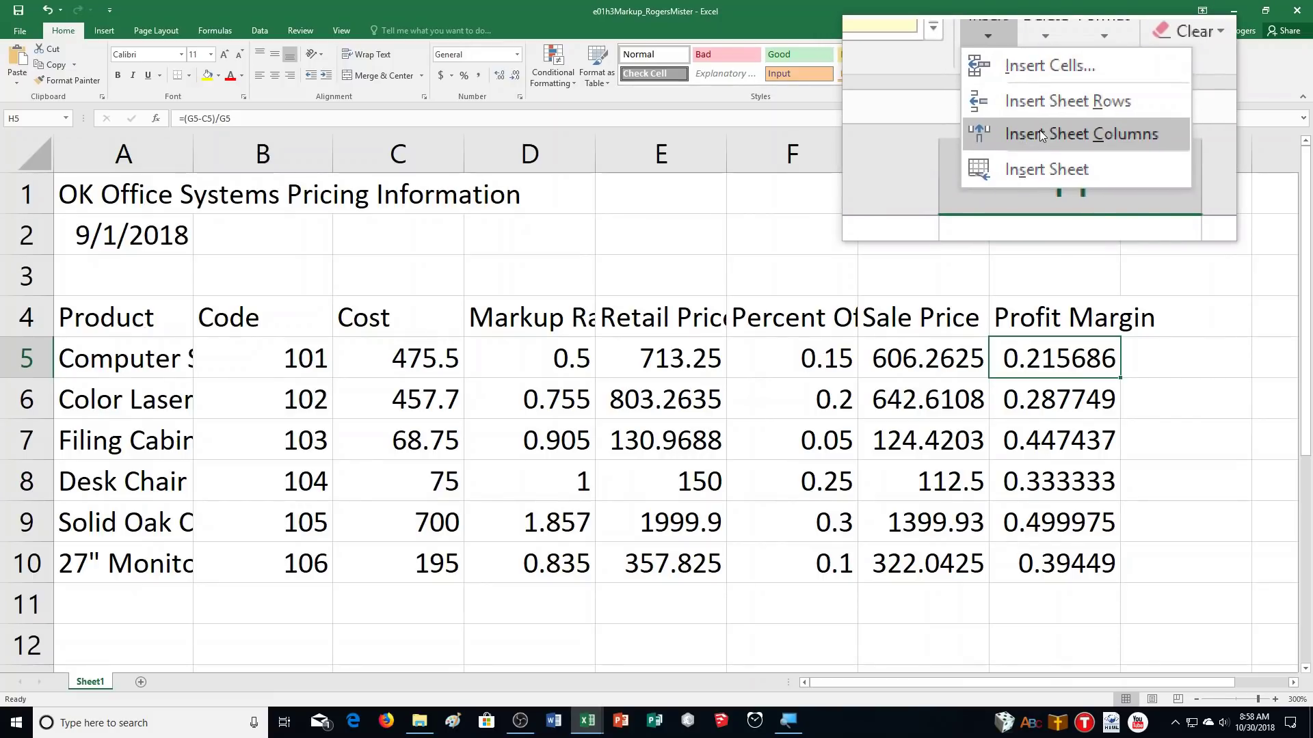
click(1039, 134)
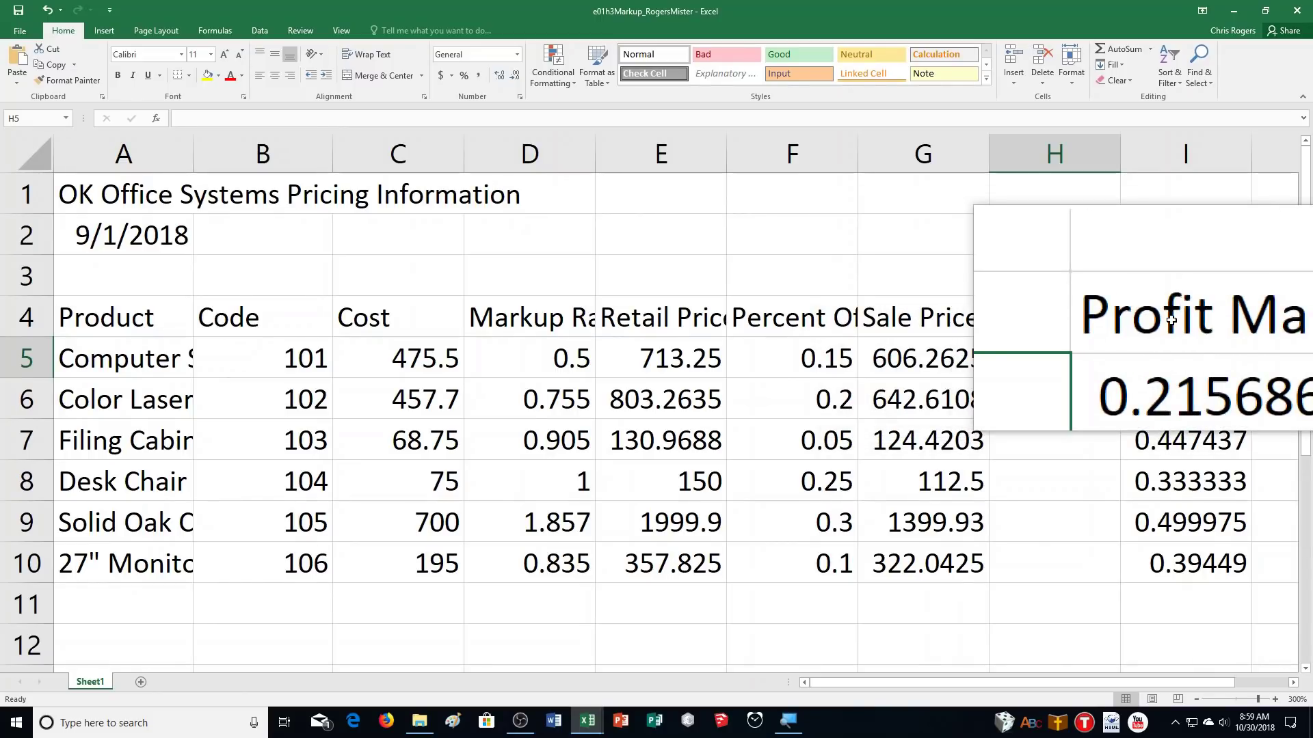
Enter the heading Profit Amount in cell H4 of the new column
click(1050, 321)
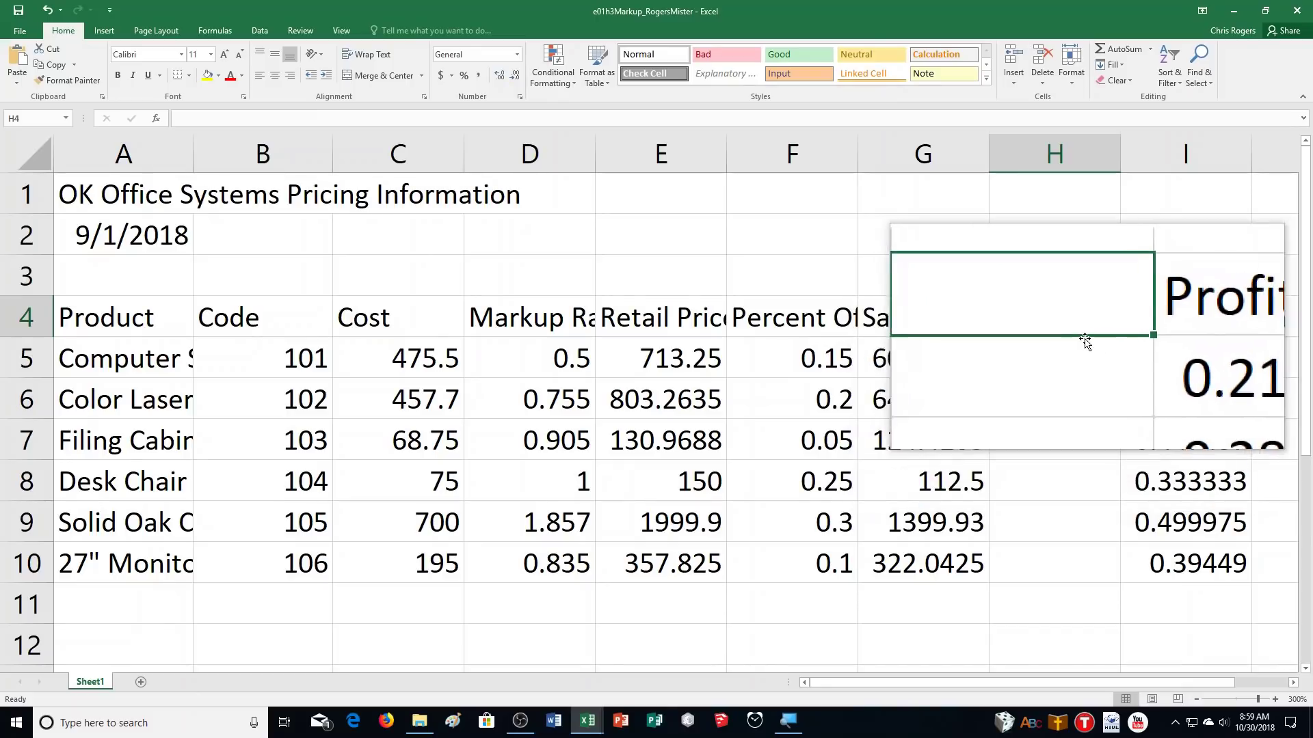
text(Pro)
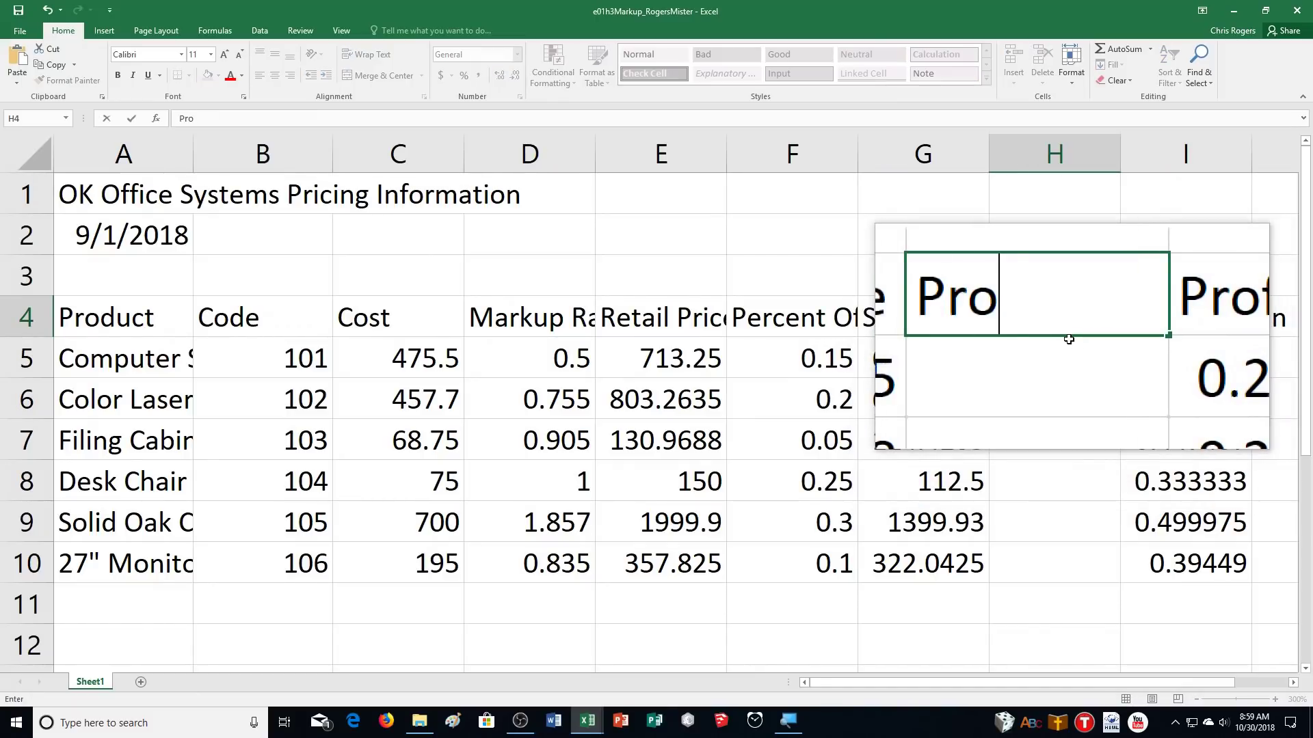
text(fit Amount)
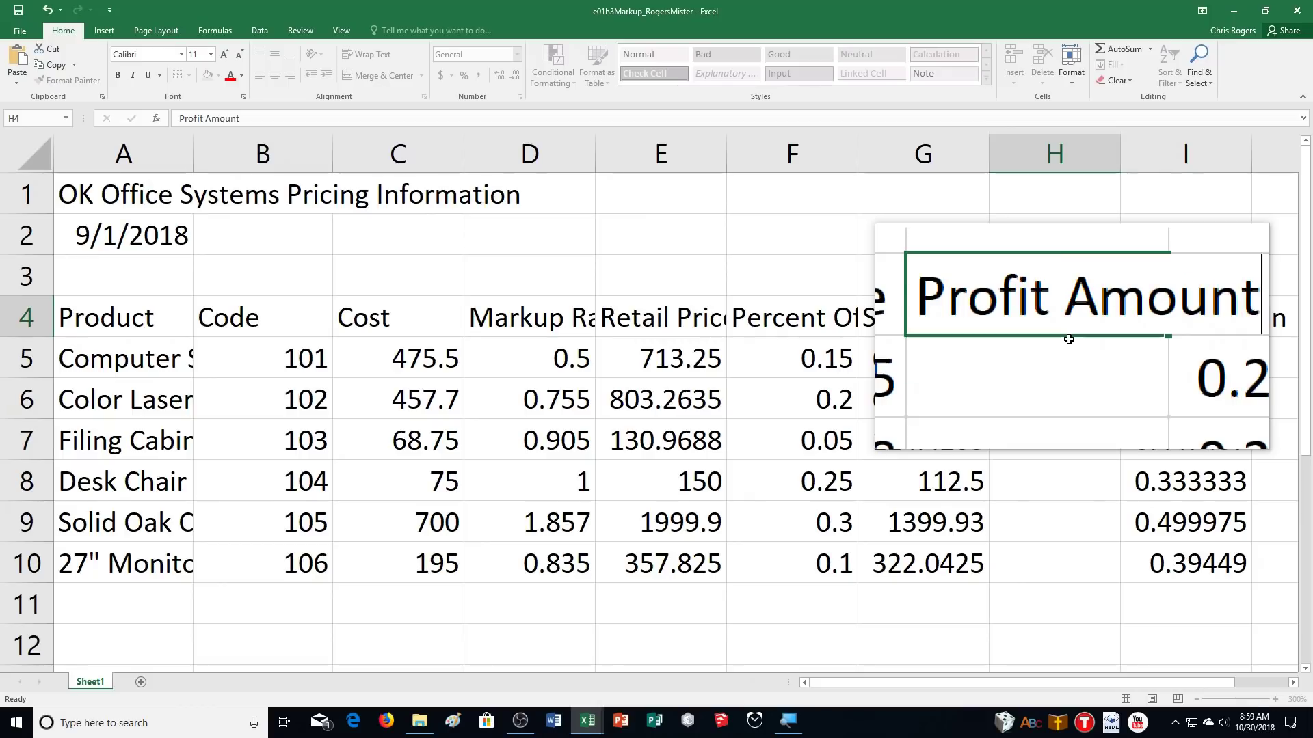
key(Return)
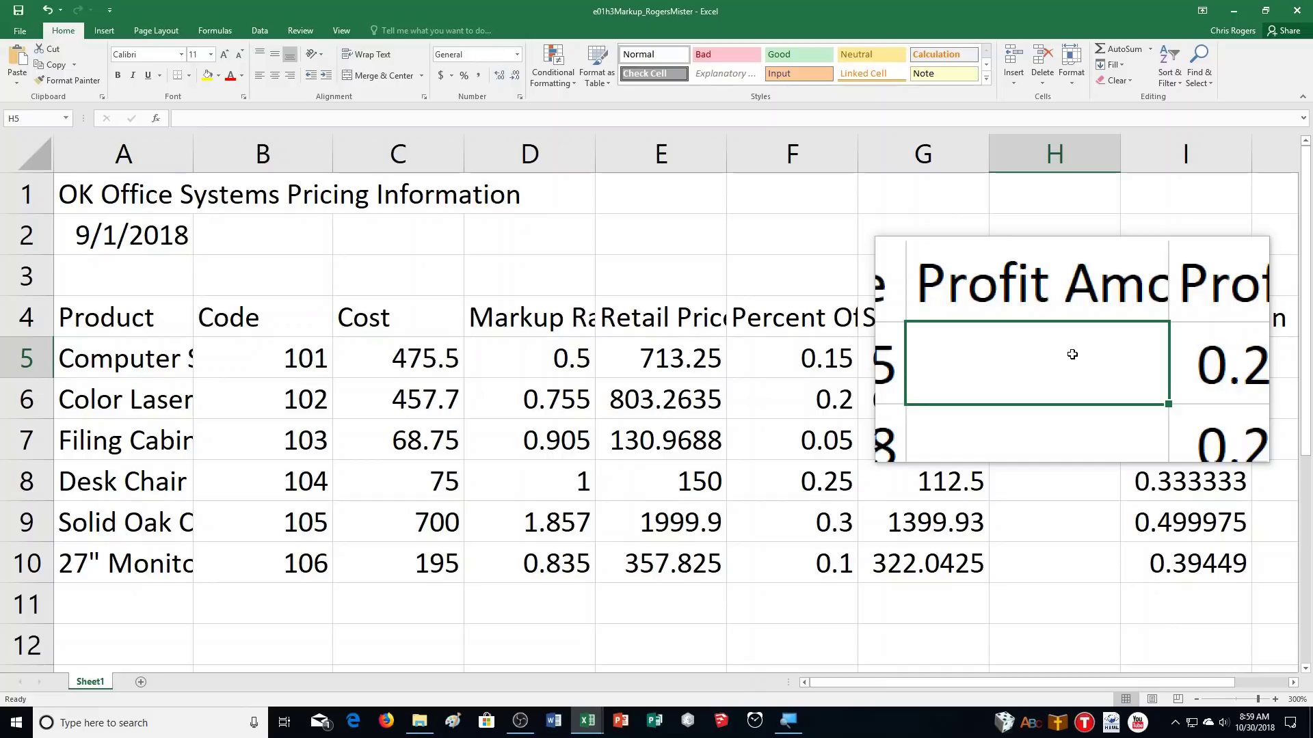
Calculate the profit amount in H5 with =G5-C5 and copy the formula down through H10
text(=)
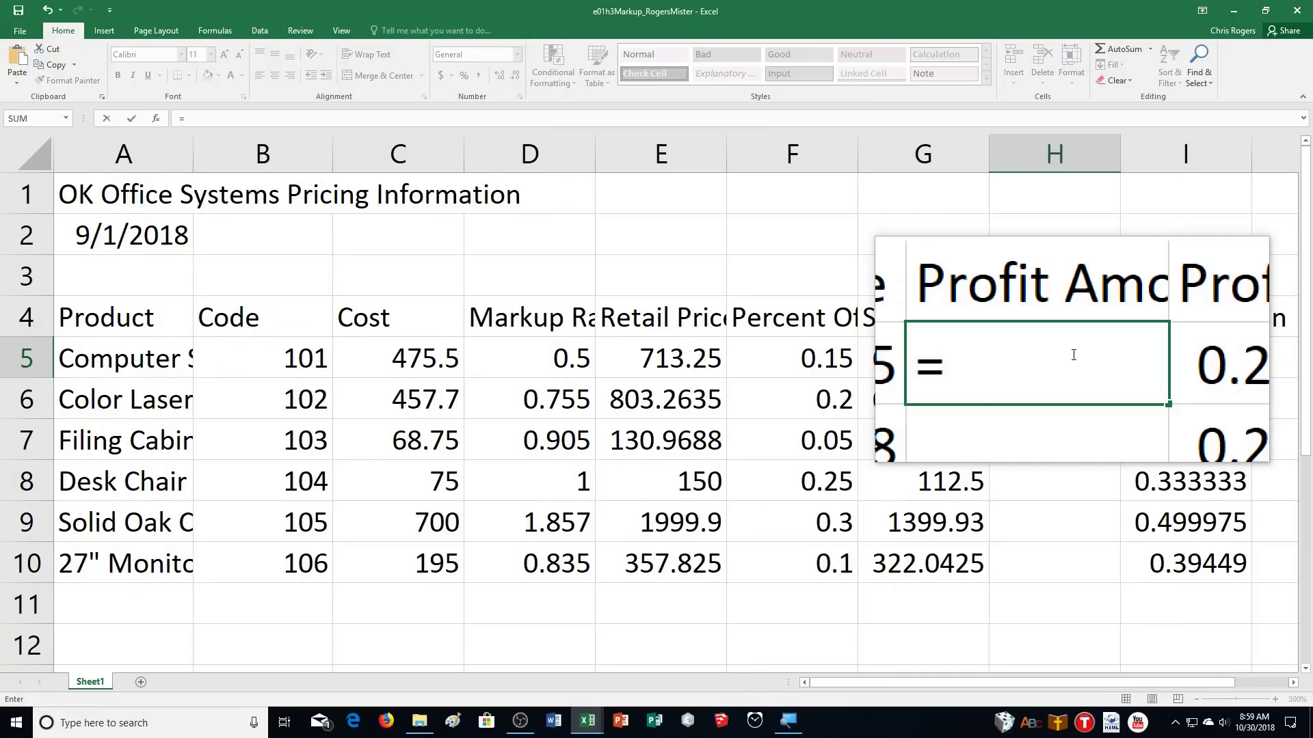
text(G5-C5)
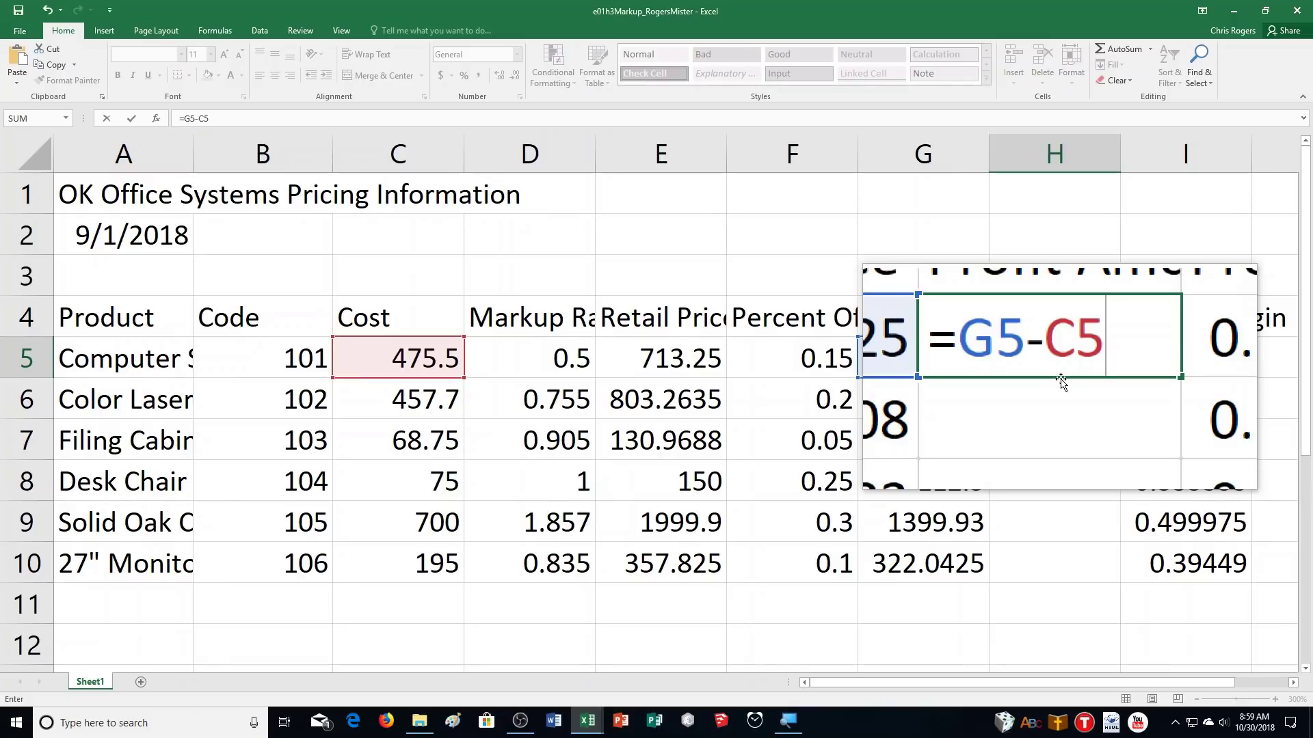
key(ctrl+Return)
key(Return)
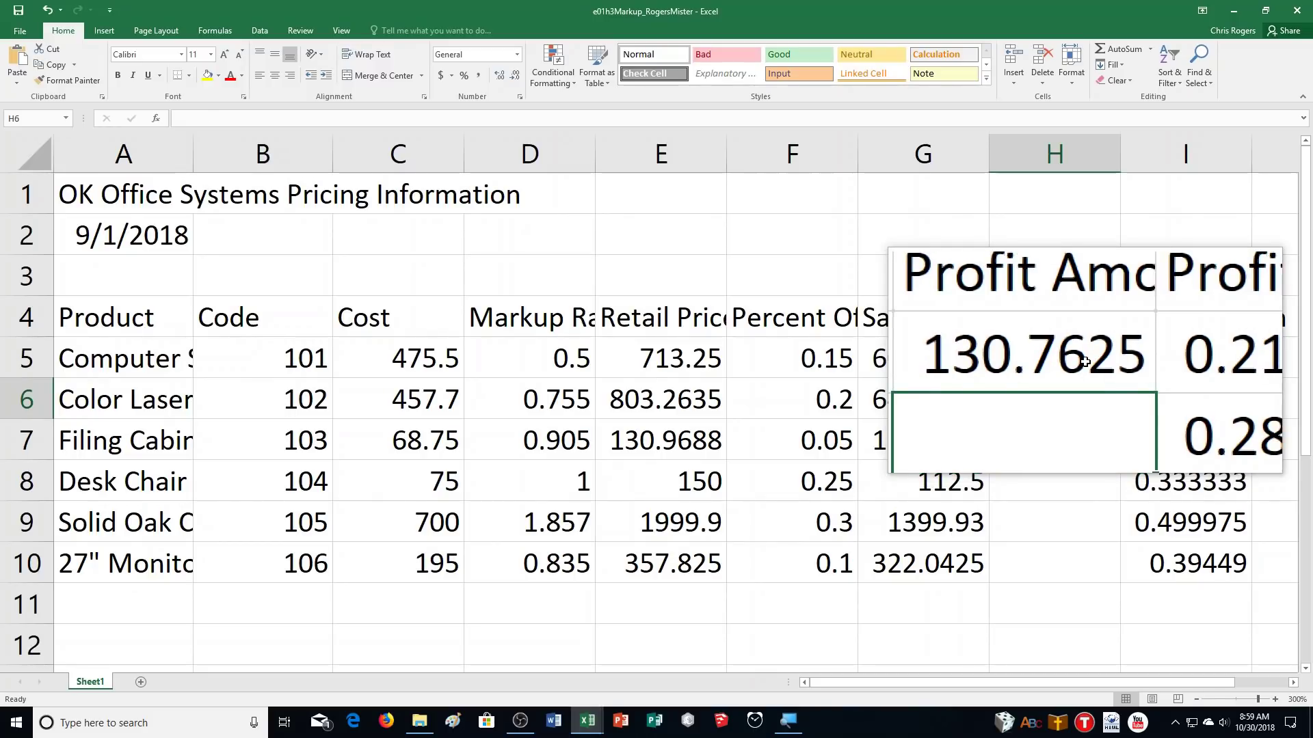
click(1085, 362)
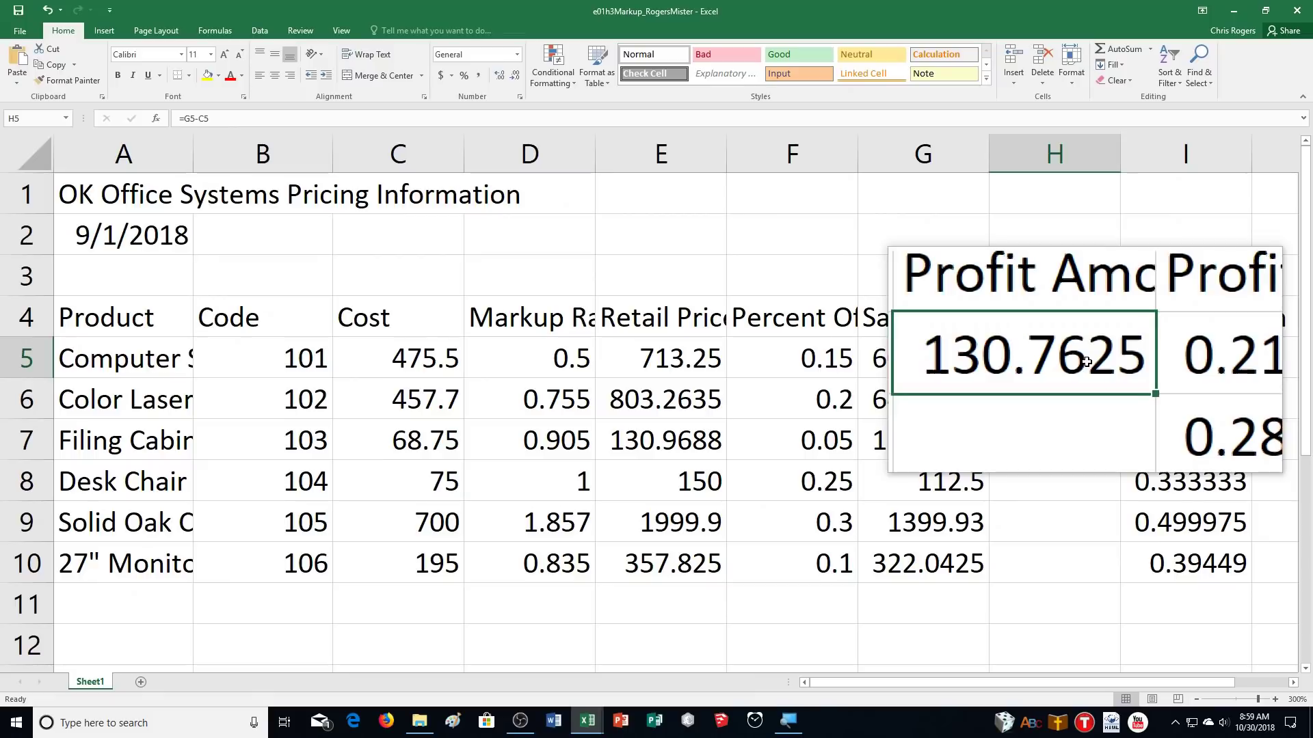
double_click(1122, 378)
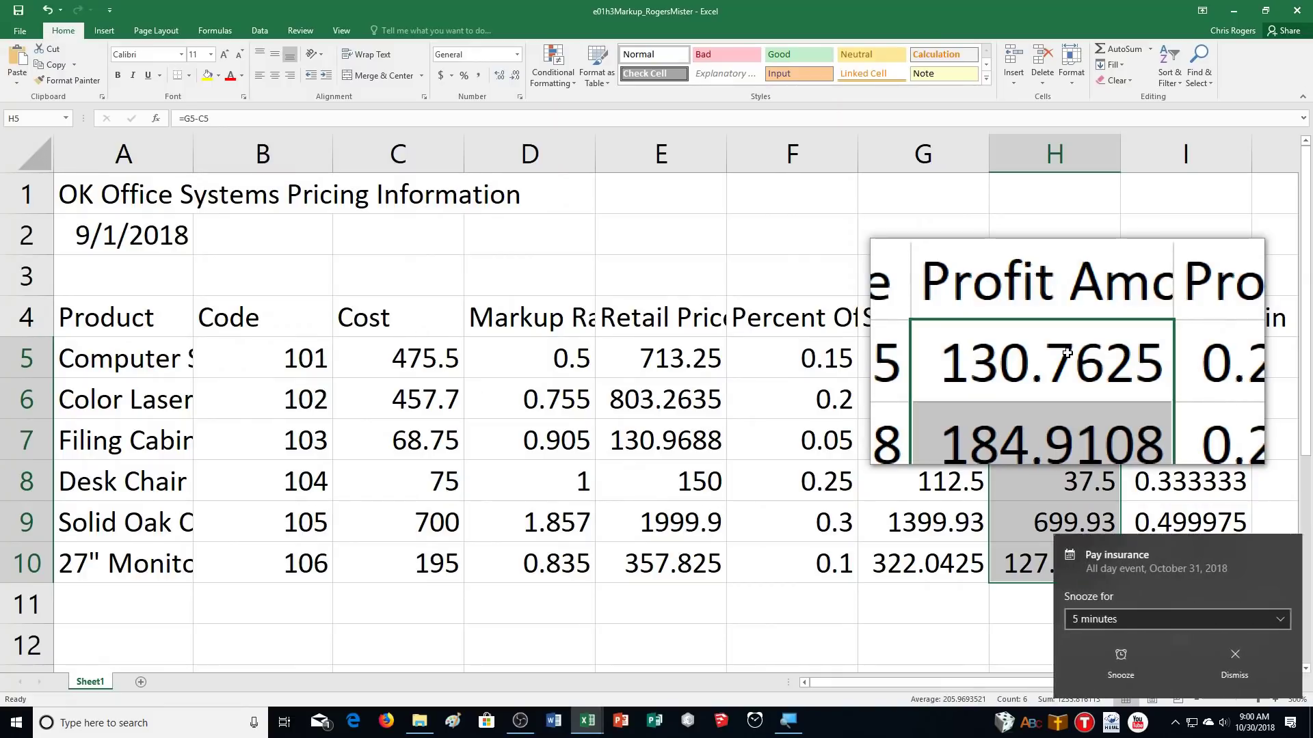
click(1244, 678)
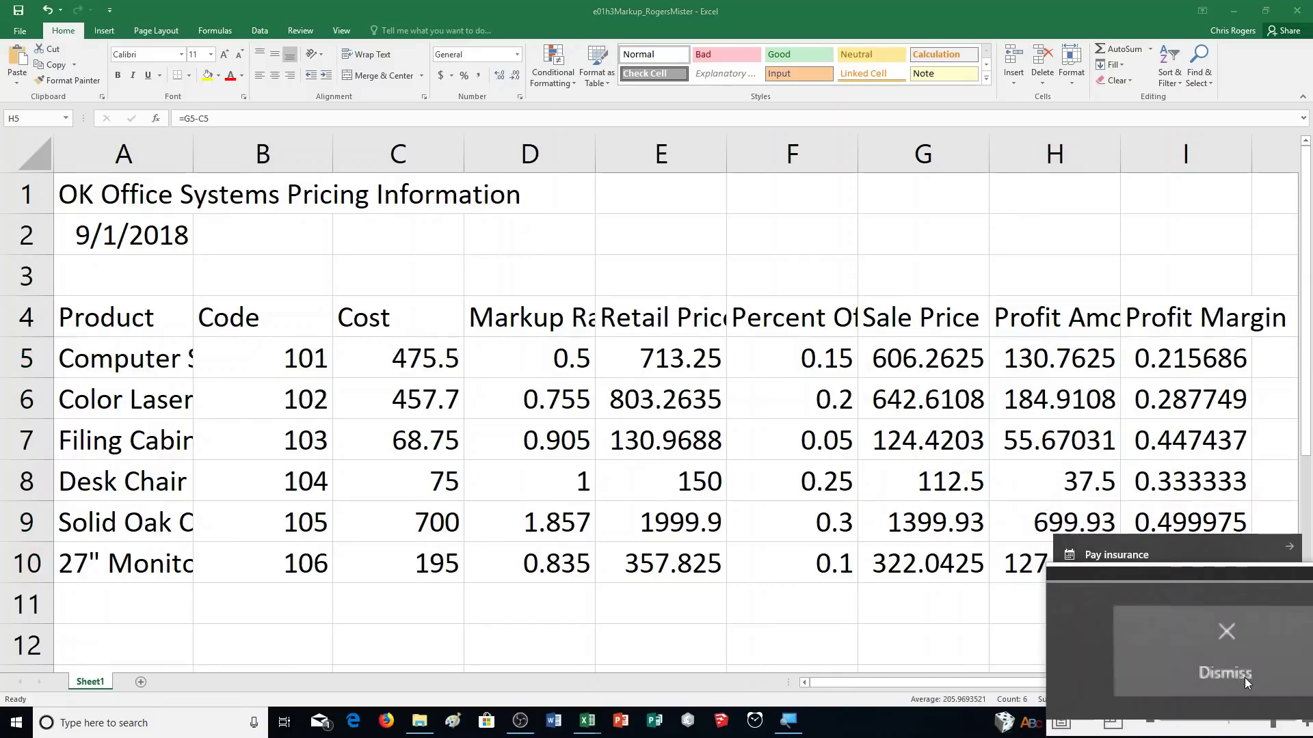
click(1076, 373)
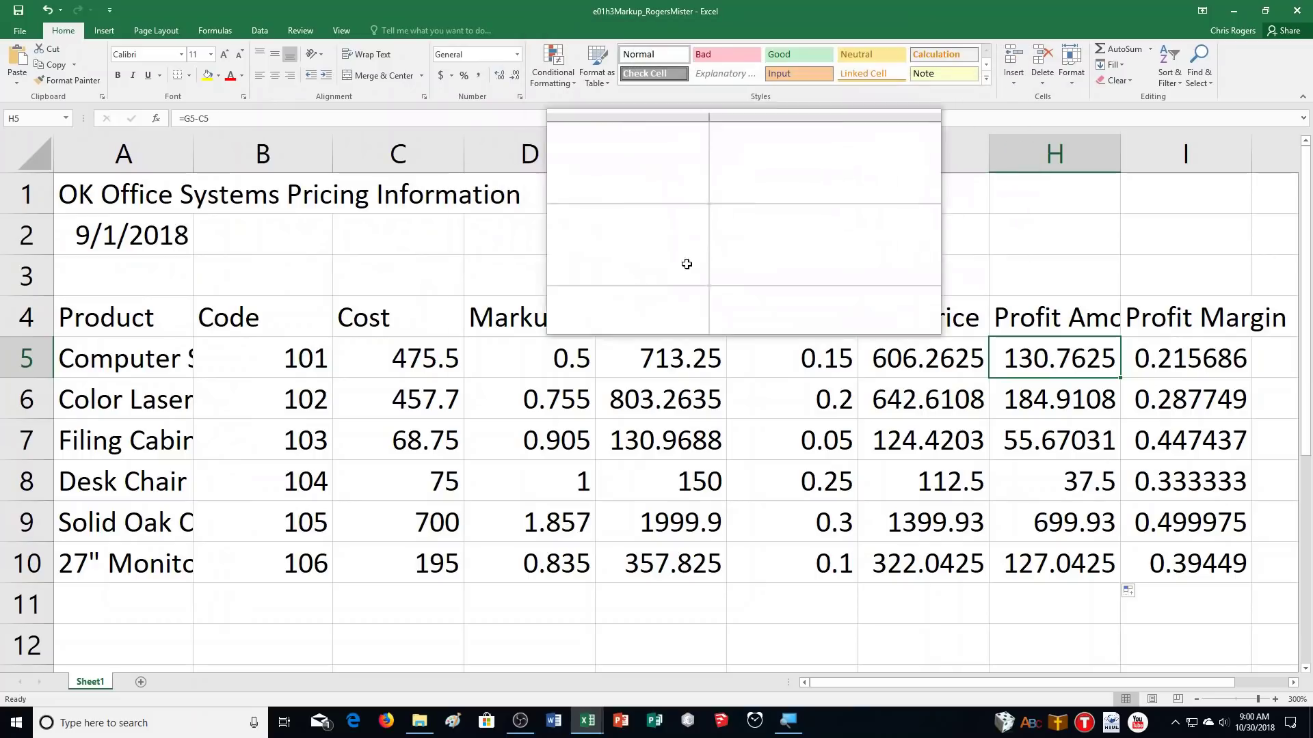
Insert a blank row 5 above the Computer System row
click(14, 356)
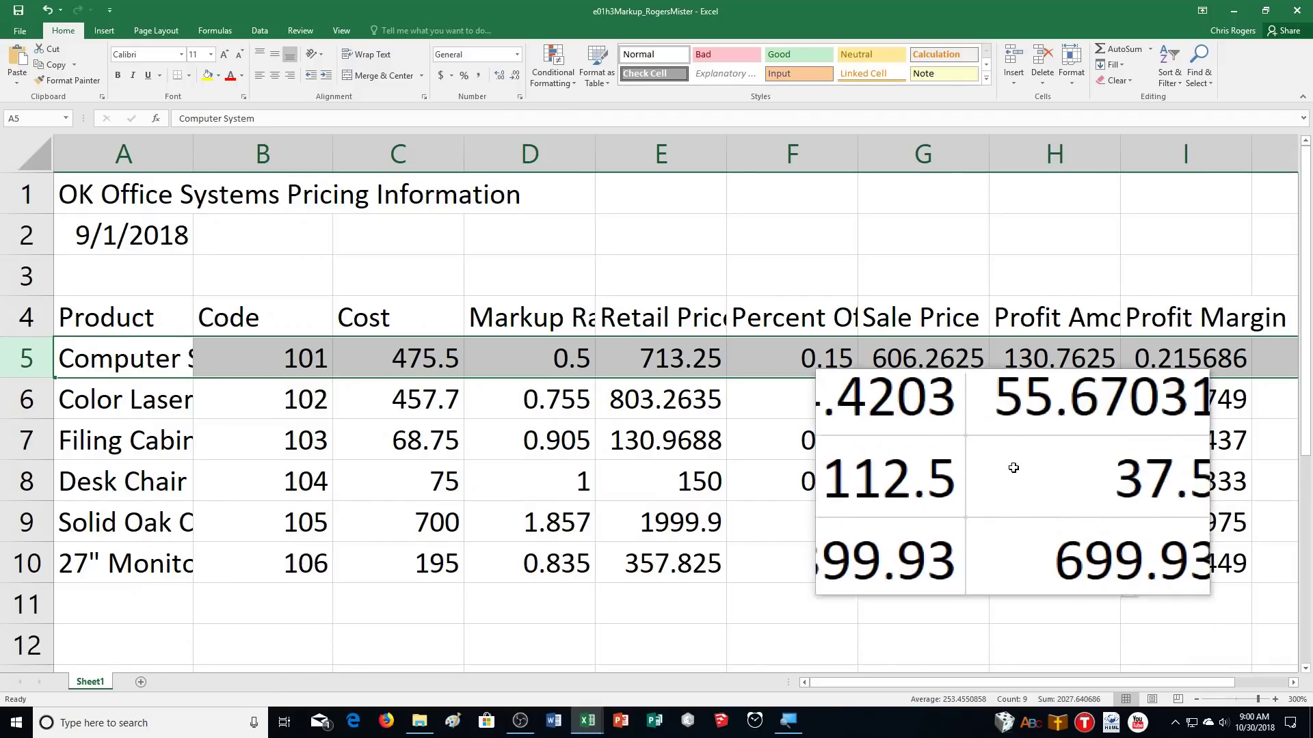
click(1018, 75)
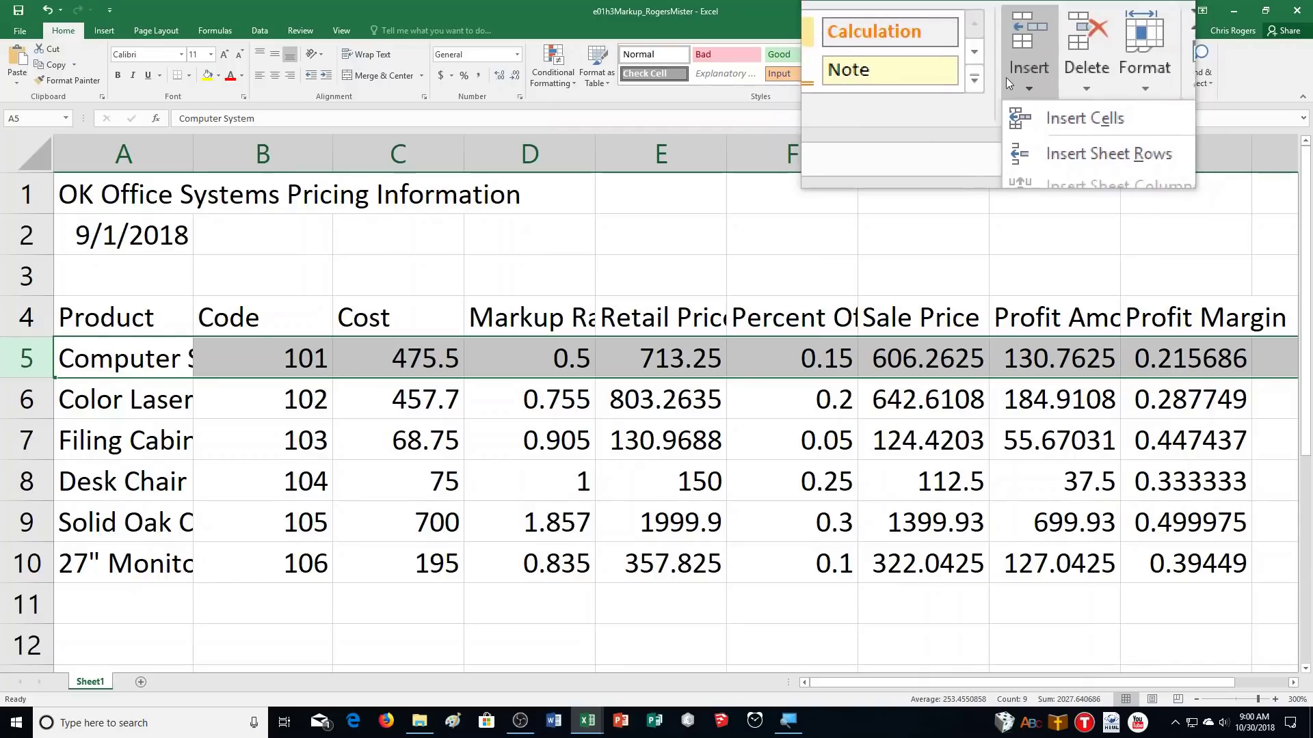
click(1011, 78)
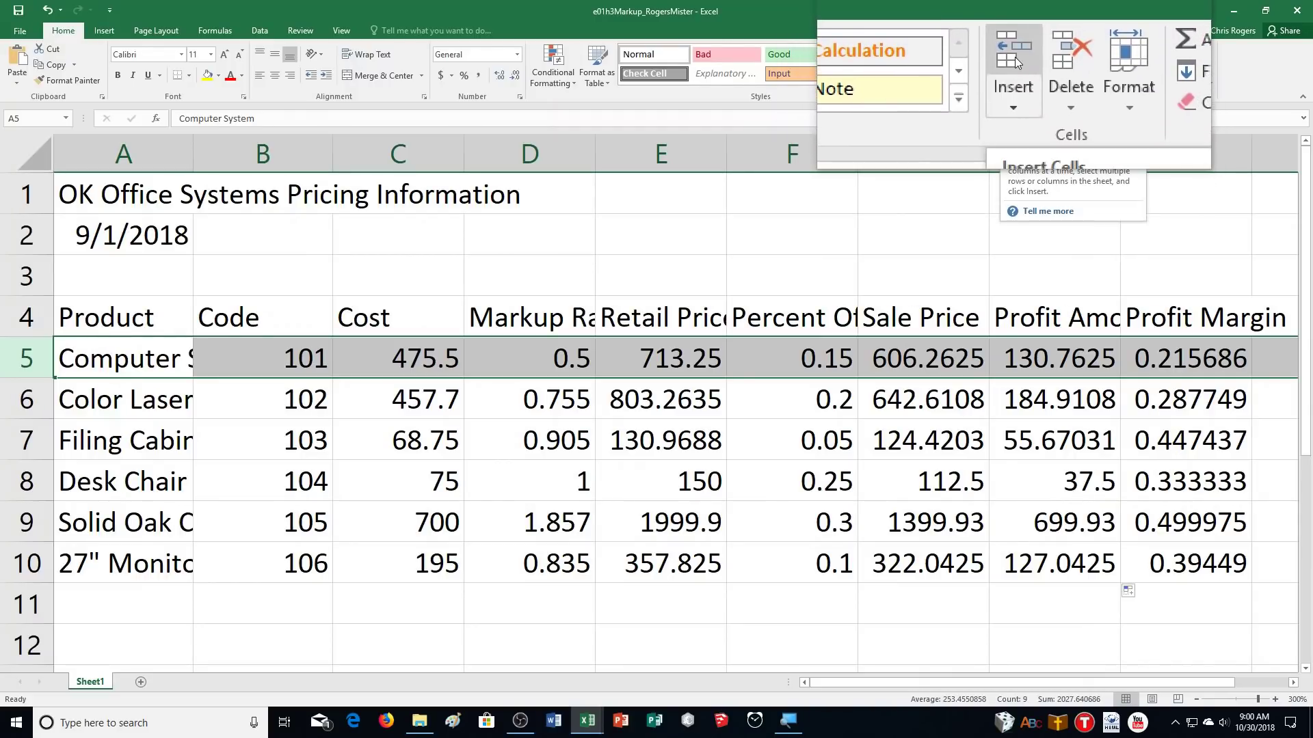
click(1015, 61)
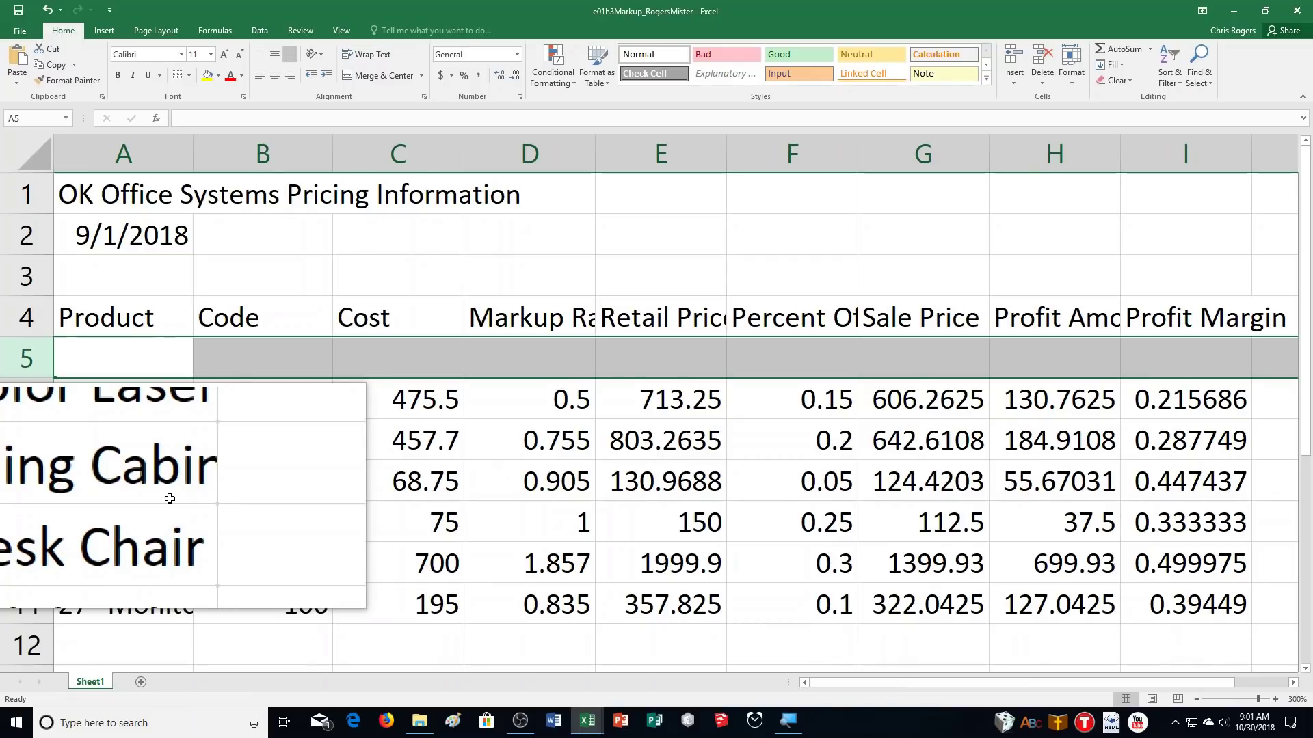
Enter the category heading Electronics in cell A5 and make it bold
click(114, 364)
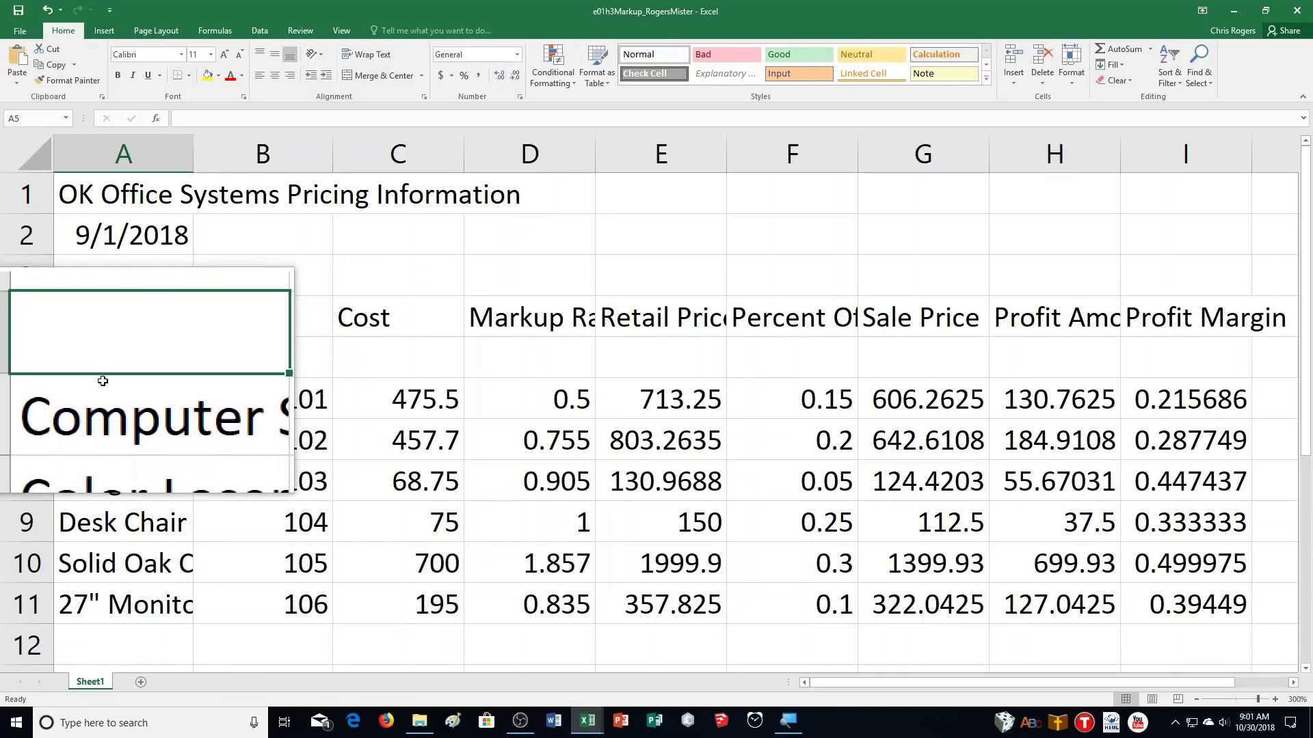
text(Electronics)
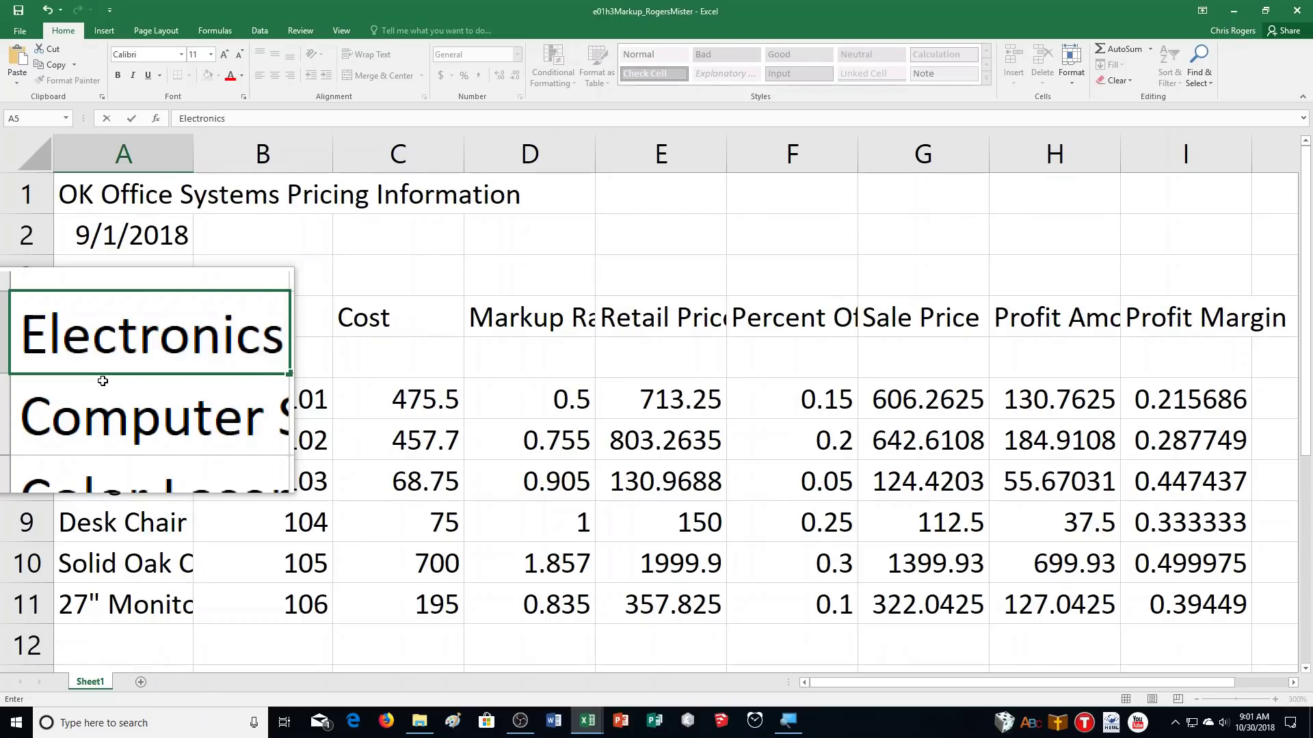
key(ctrl+Return)
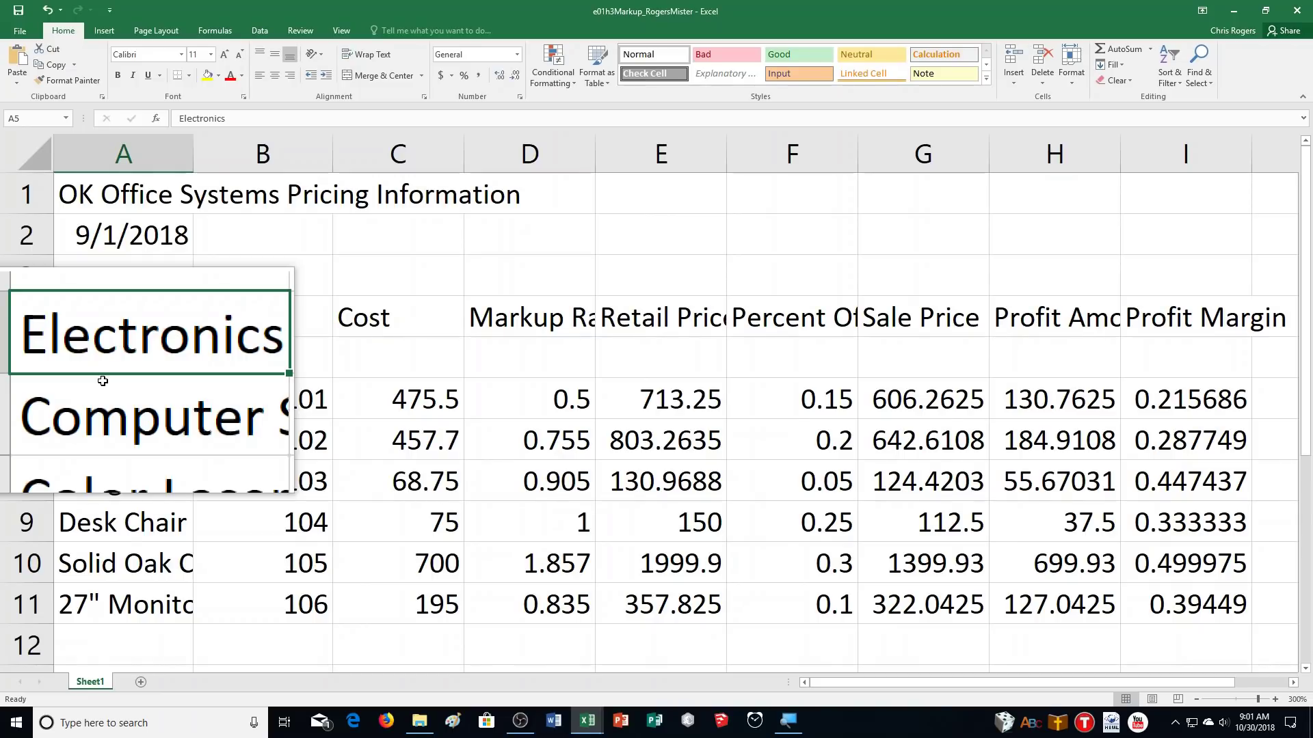
click(115, 79)
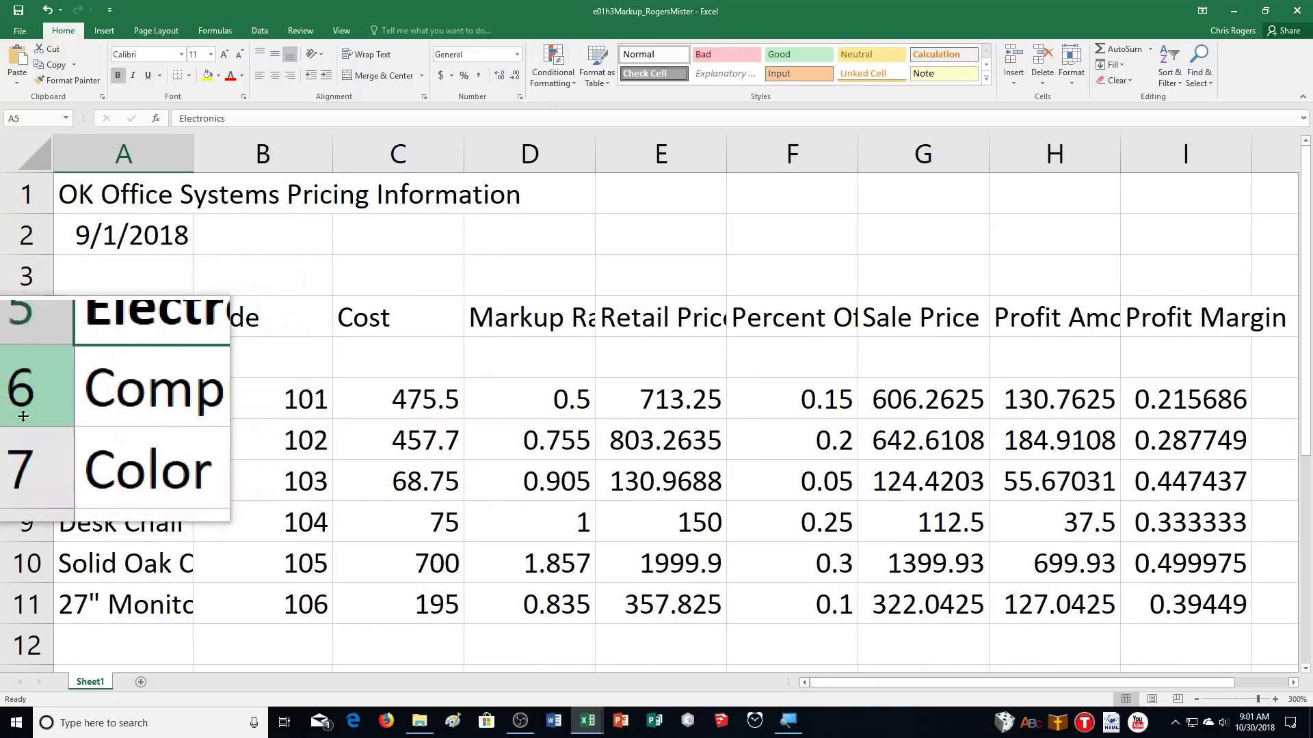
Insert a blank row 8 above the Filing Cabinet row and select its cell A8
click(11, 475)
right_click(14, 474)
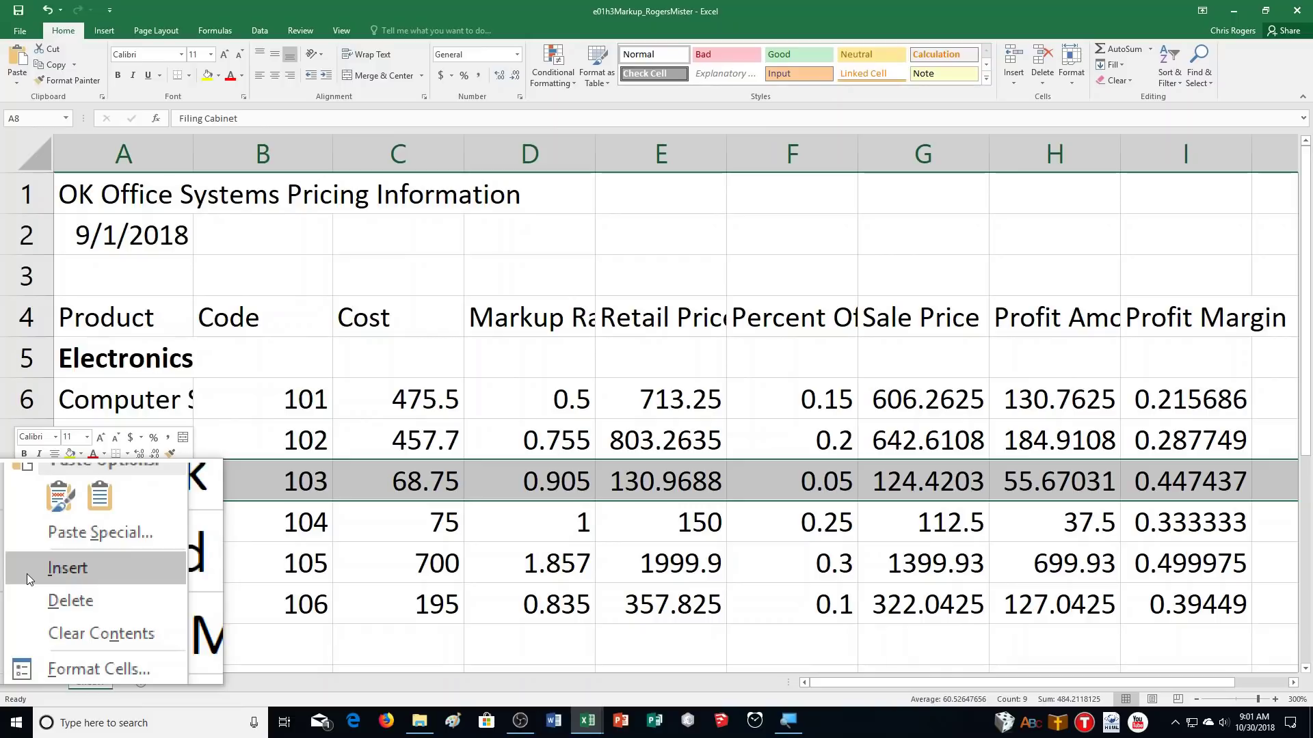
click(26, 573)
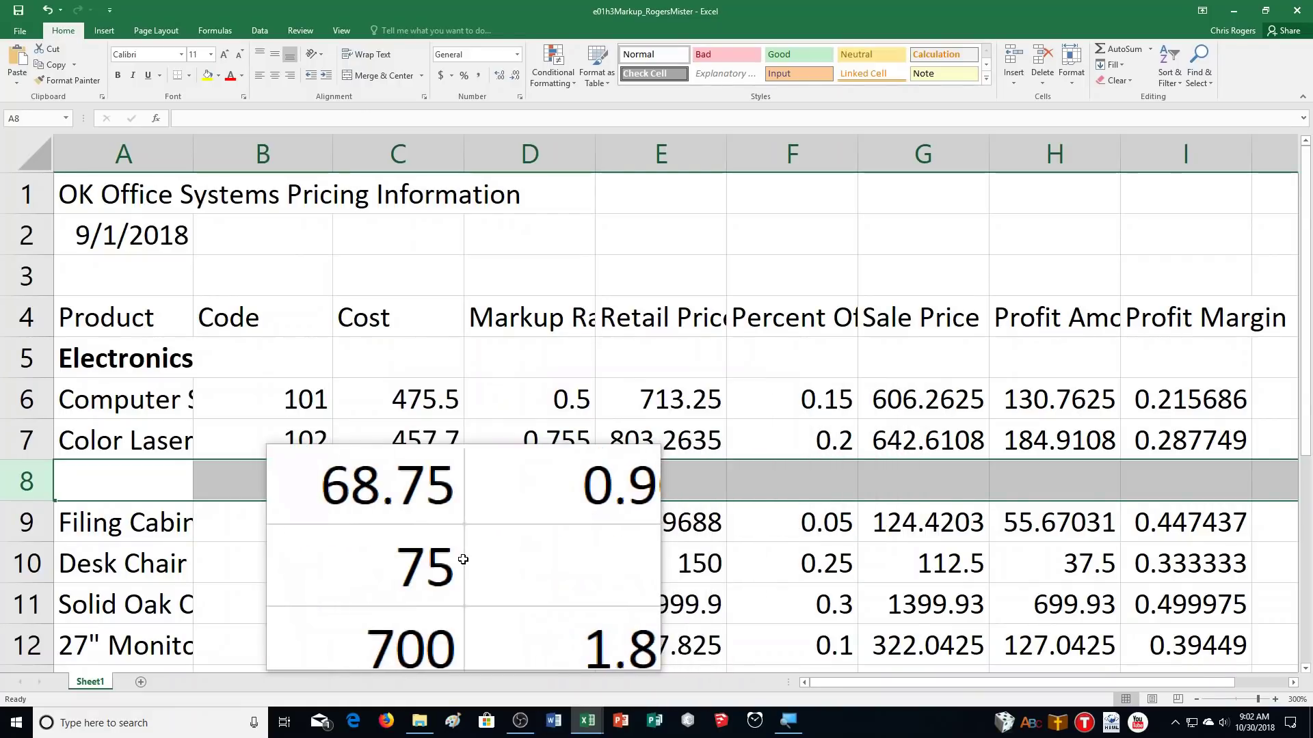
click(123, 479)
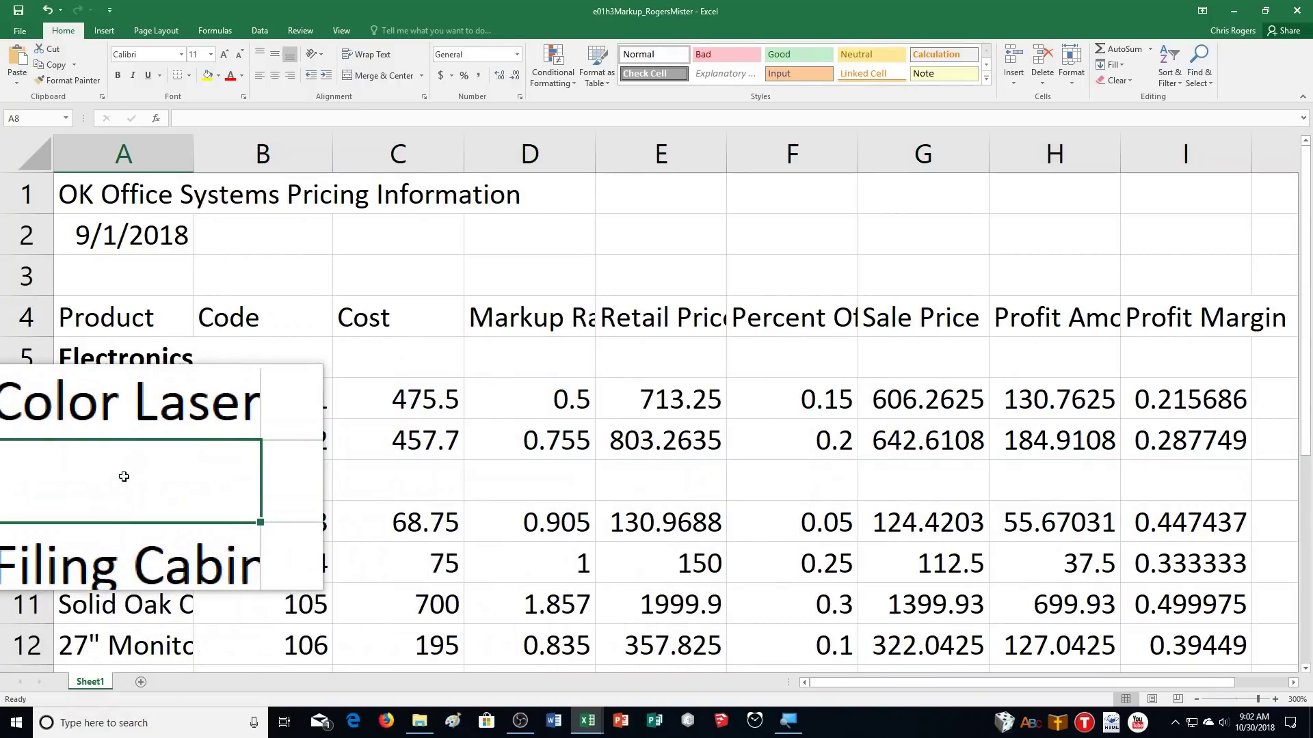
Enter the category heading Furniture in cell A8 and make it bold
text(Furniture)
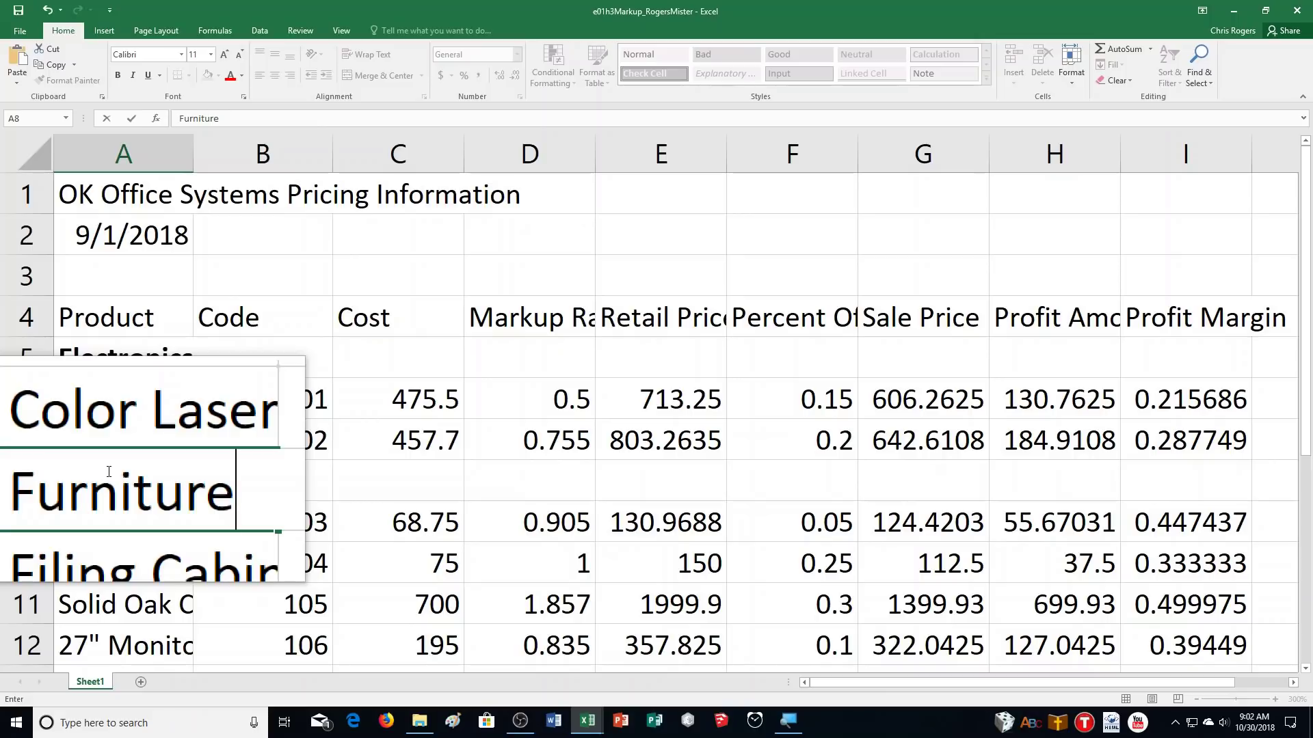
key(ctrl+Return)
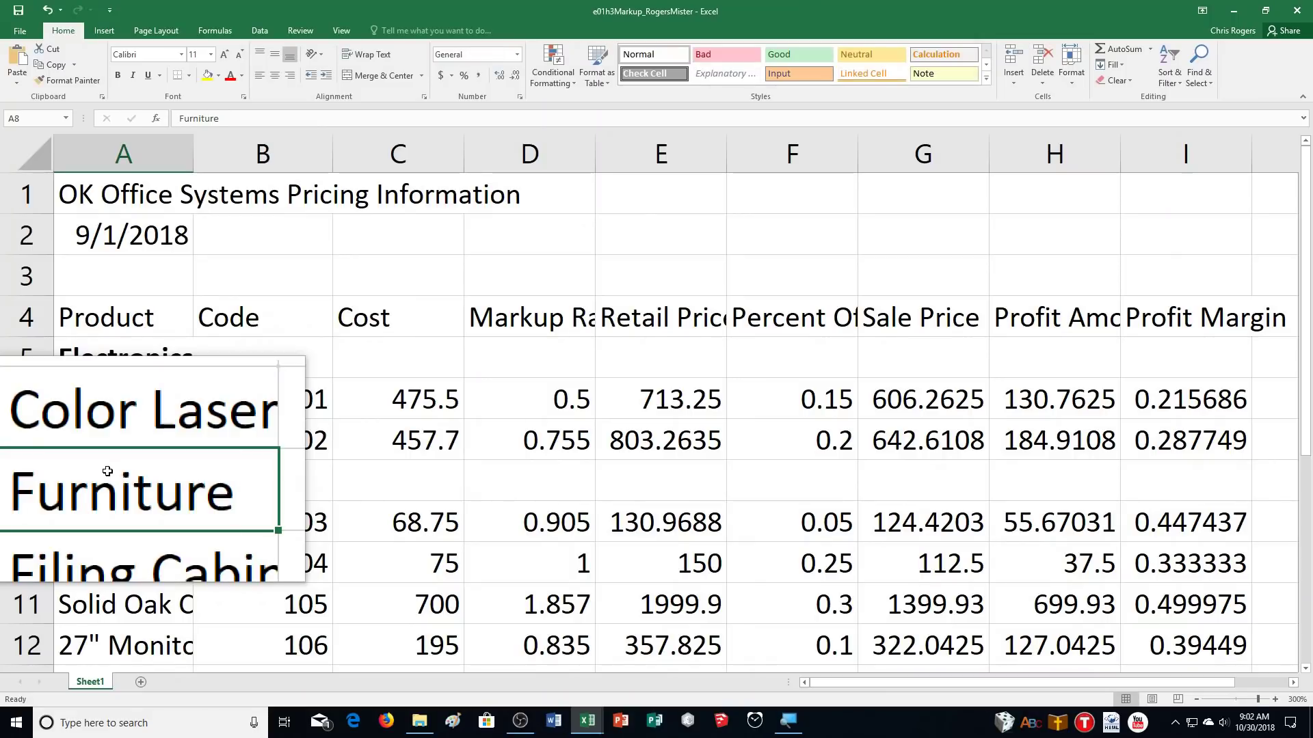
key(ctrl+b)
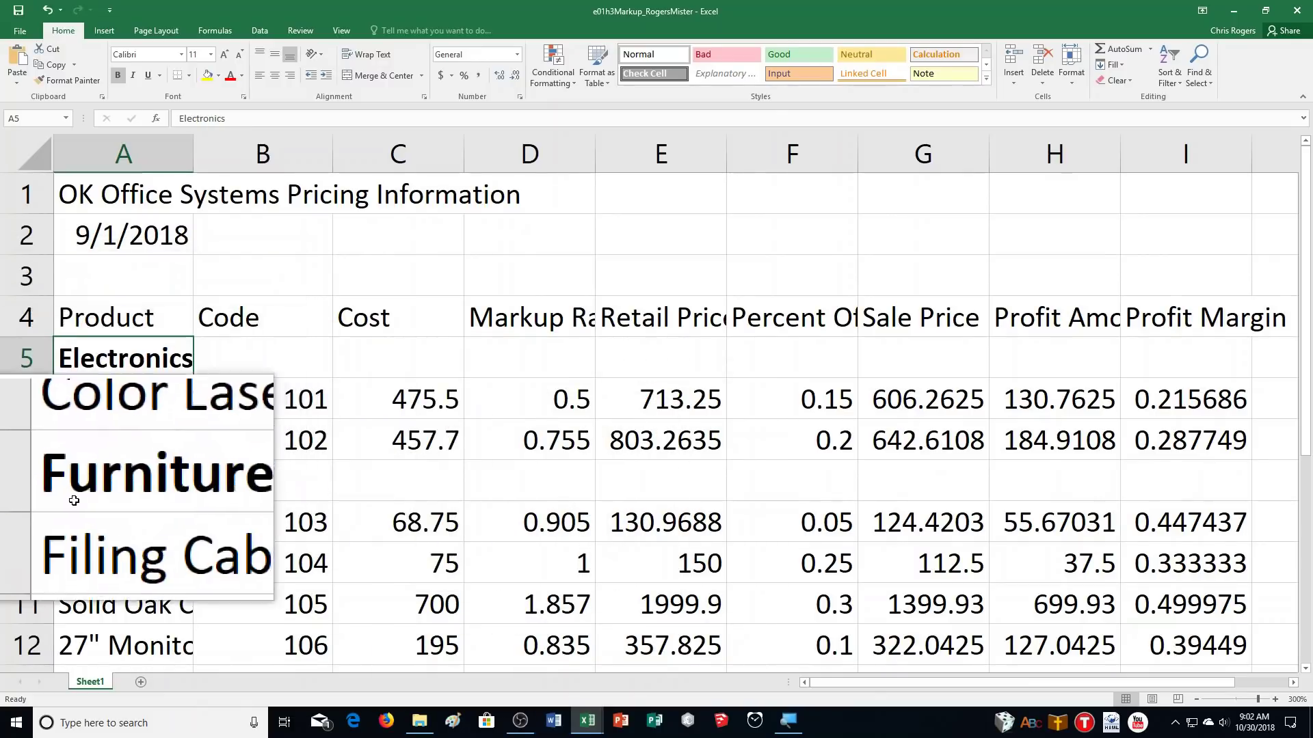
Delete the entire Filing Cabinet row, row 9, from the worksheet
click(89, 521)
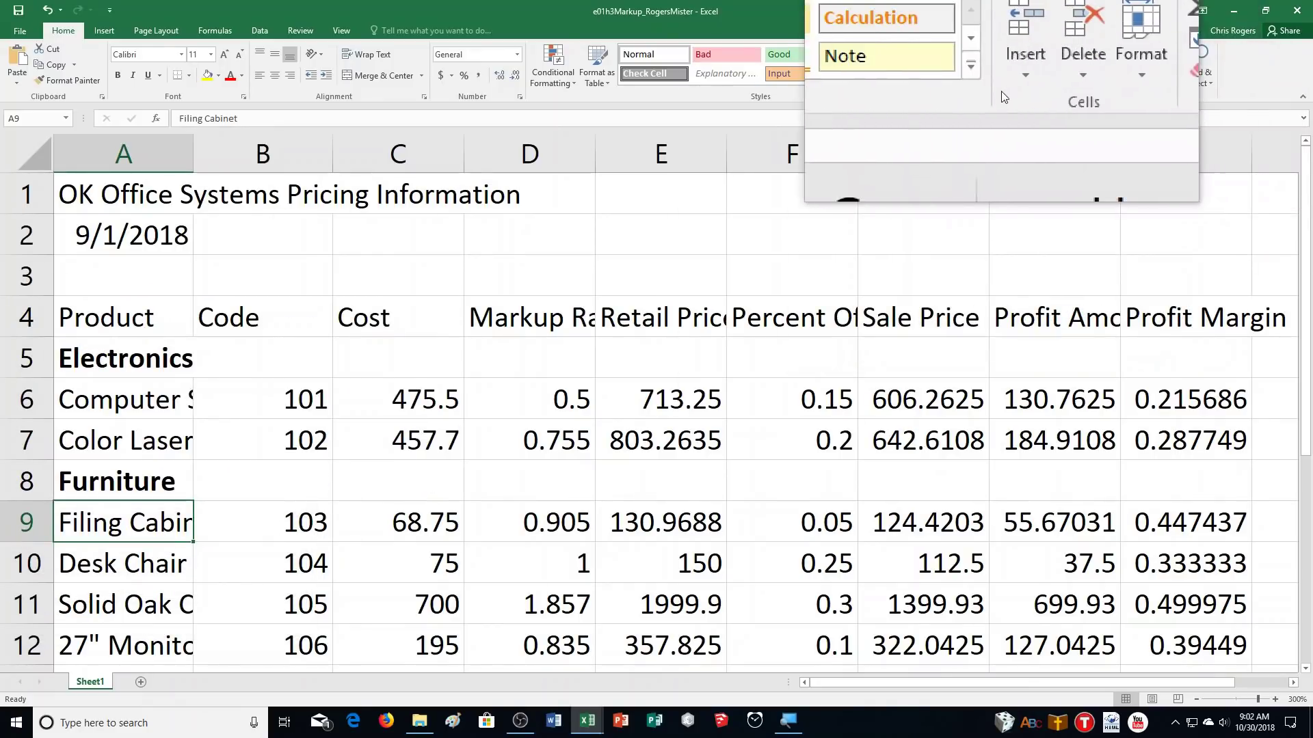
click(1044, 75)
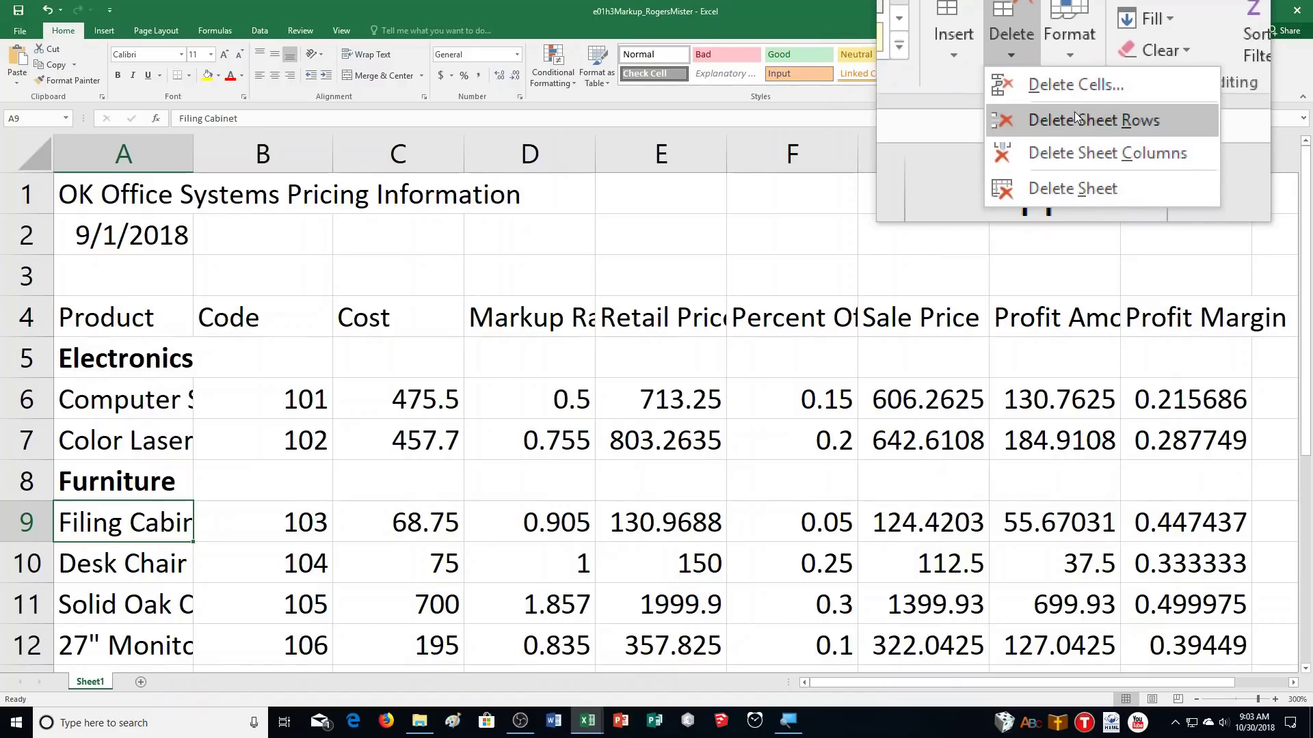
click(1075, 120)
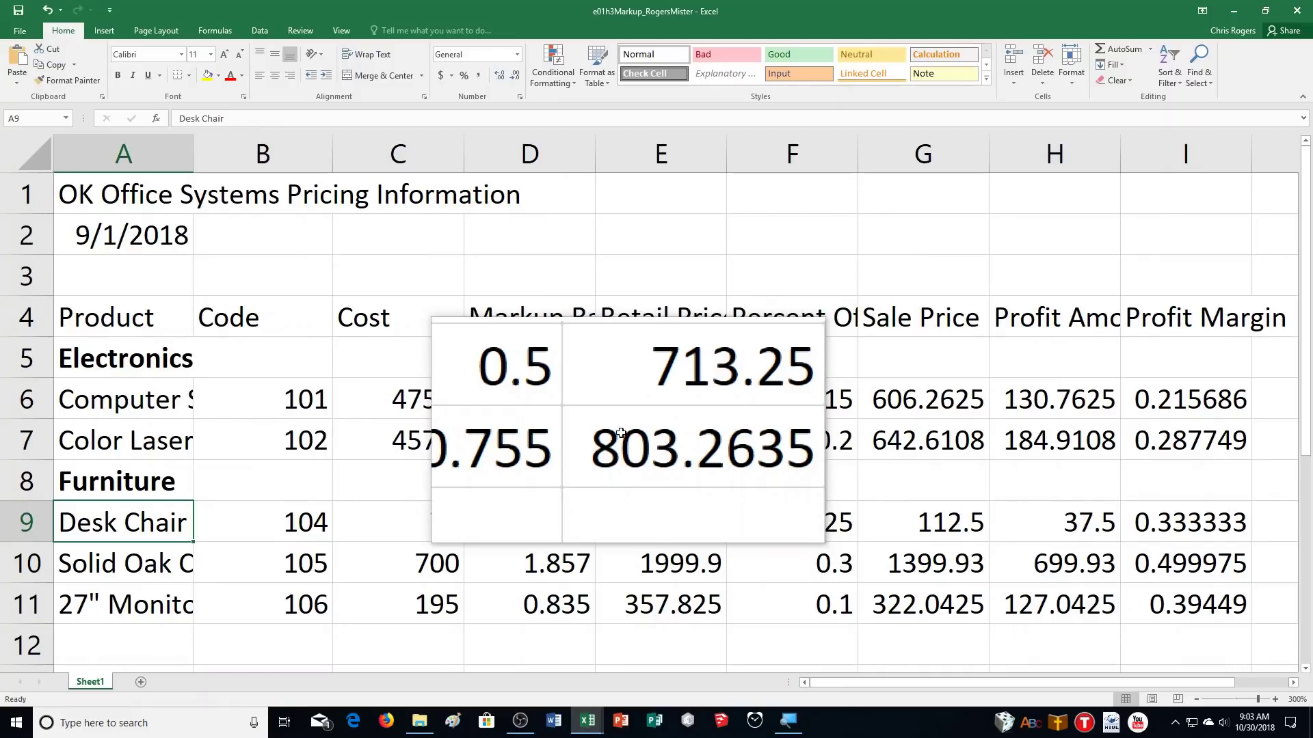
Hide column B, which holds the product codes
click(262, 153)
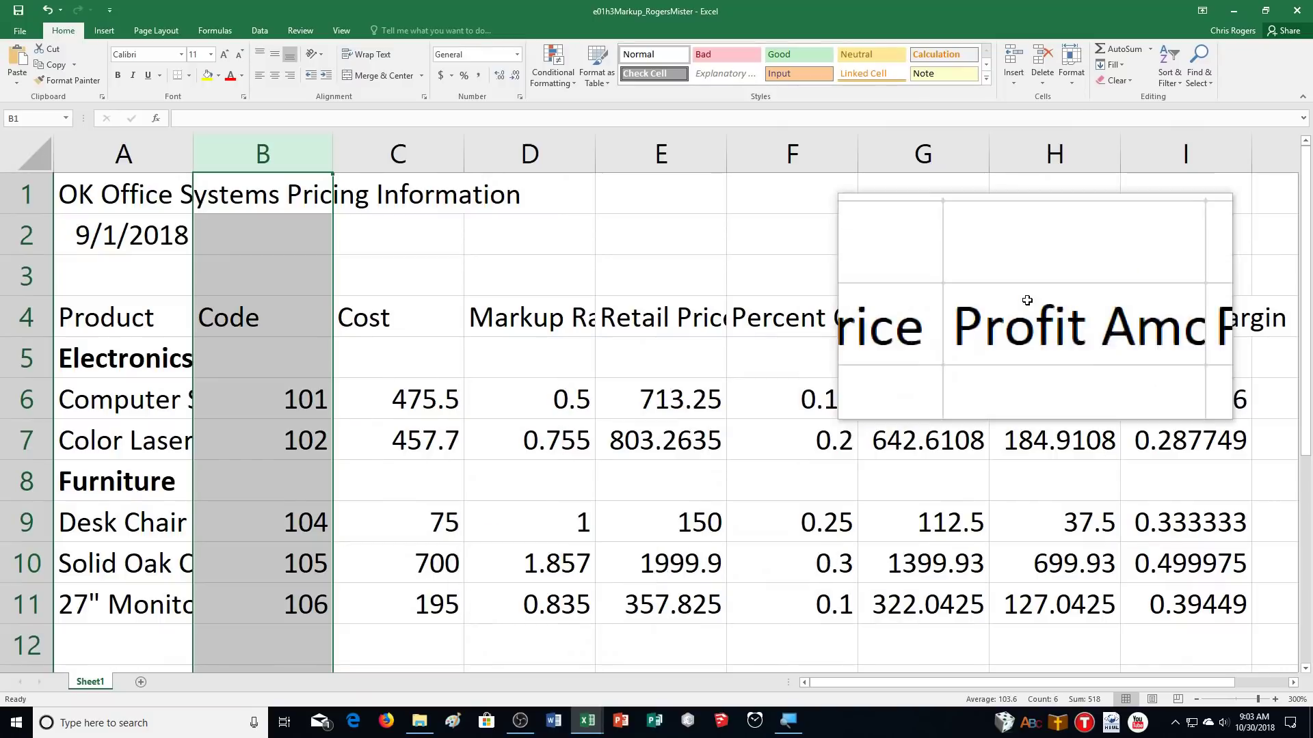
click(1072, 83)
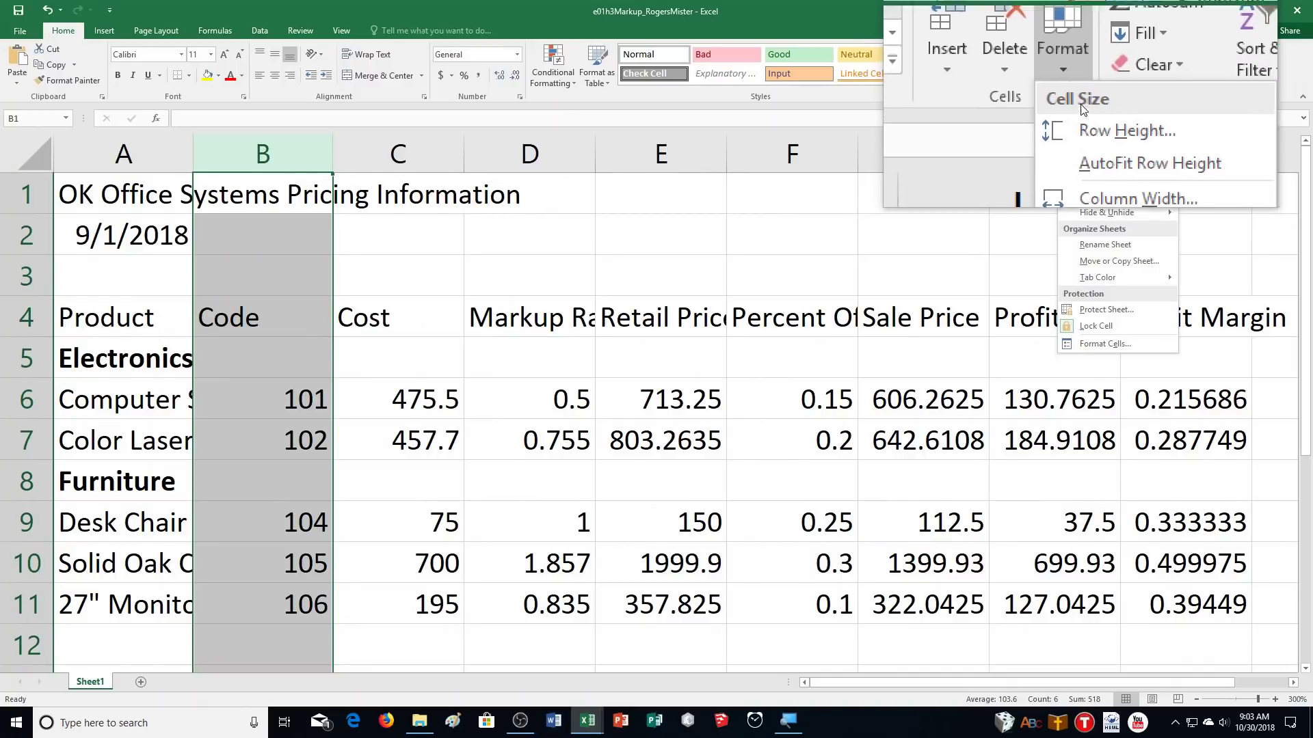
mouse_move(1102, 216)
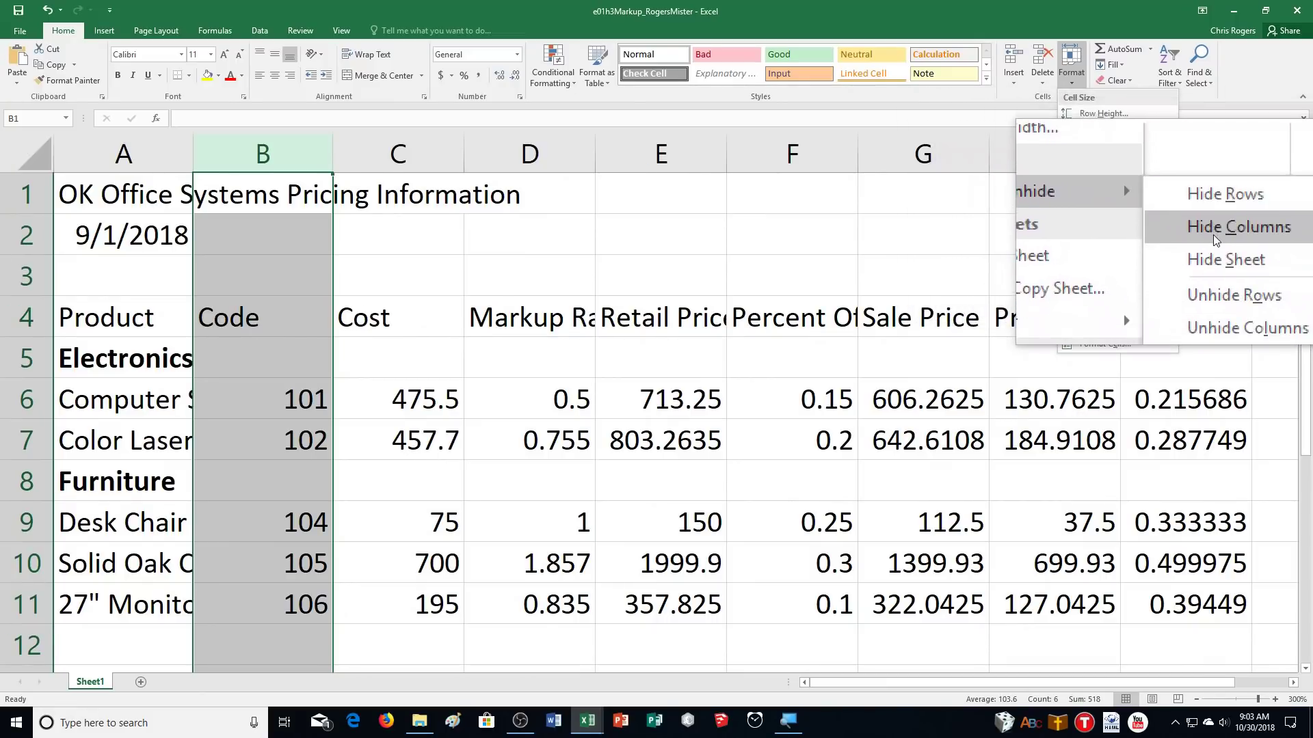
click(1215, 232)
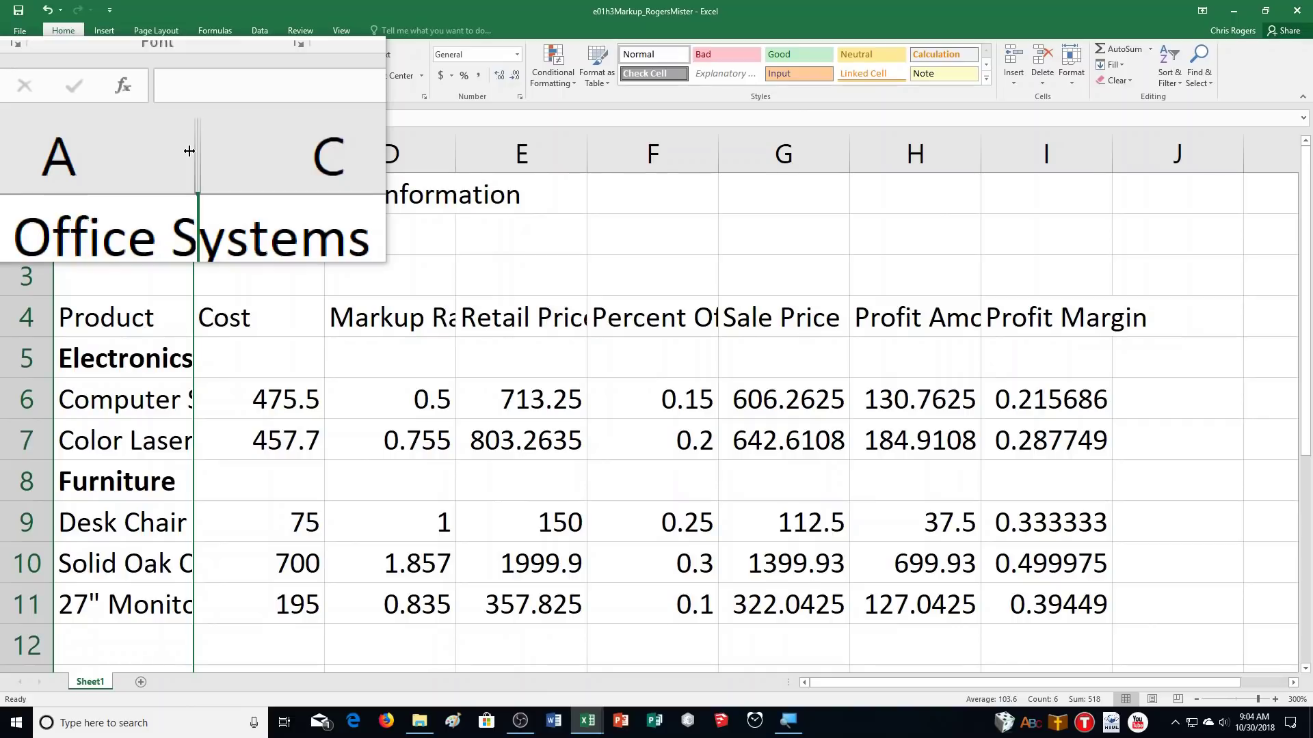
Narrow column A to a width of about 2.57
drag(189, 151, 189, 151)
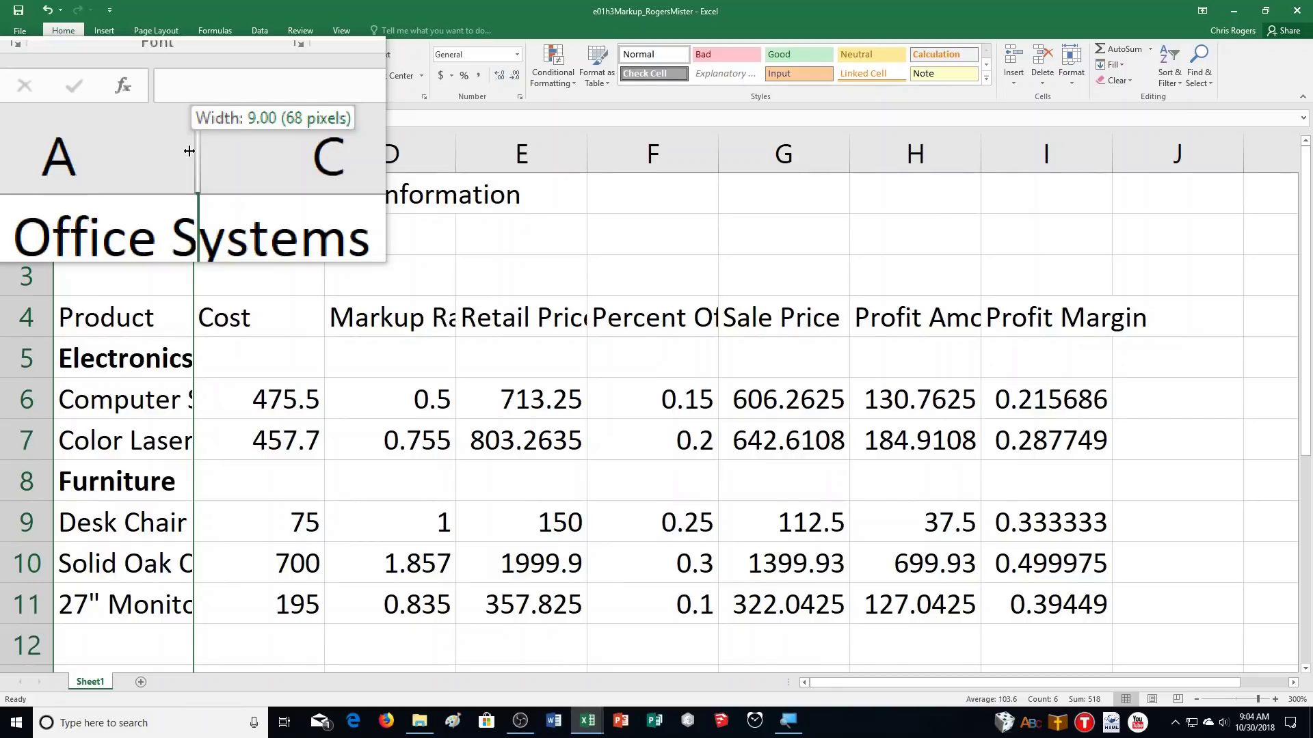
drag(189, 151, 170, 151)
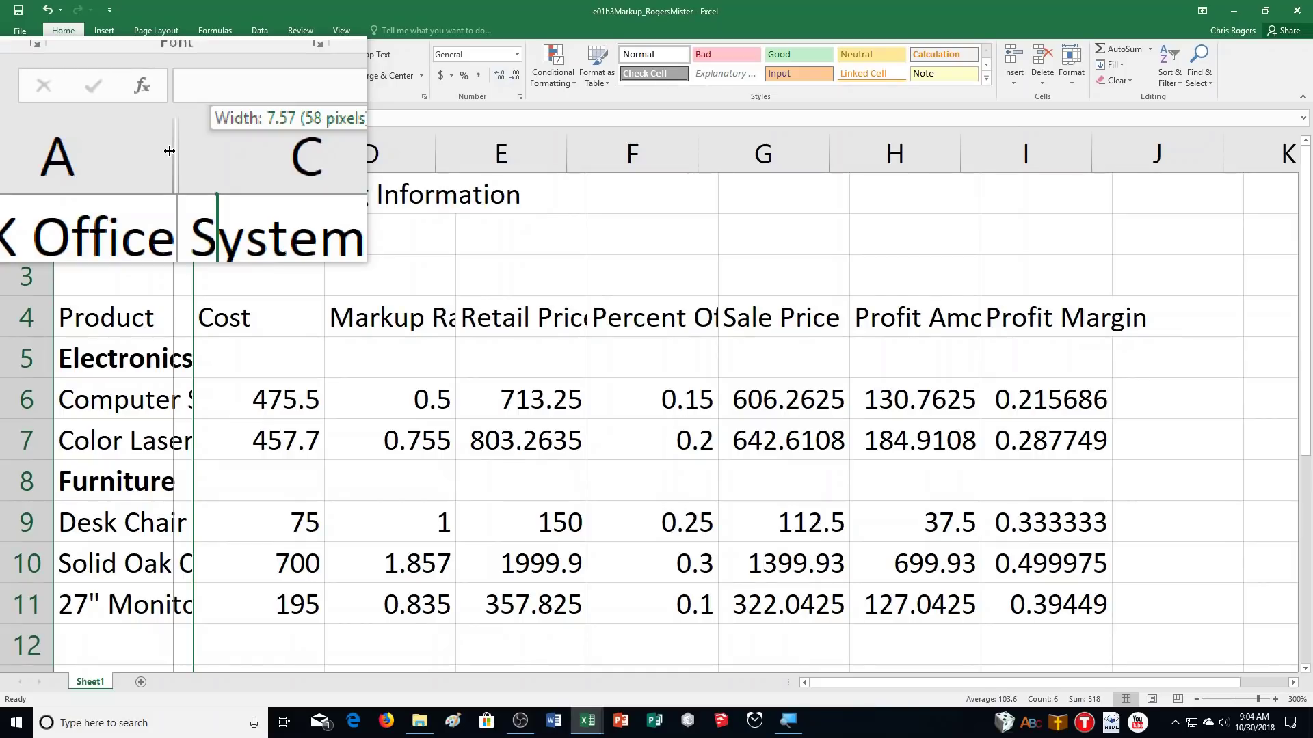
drag(170, 151, 99, 151)
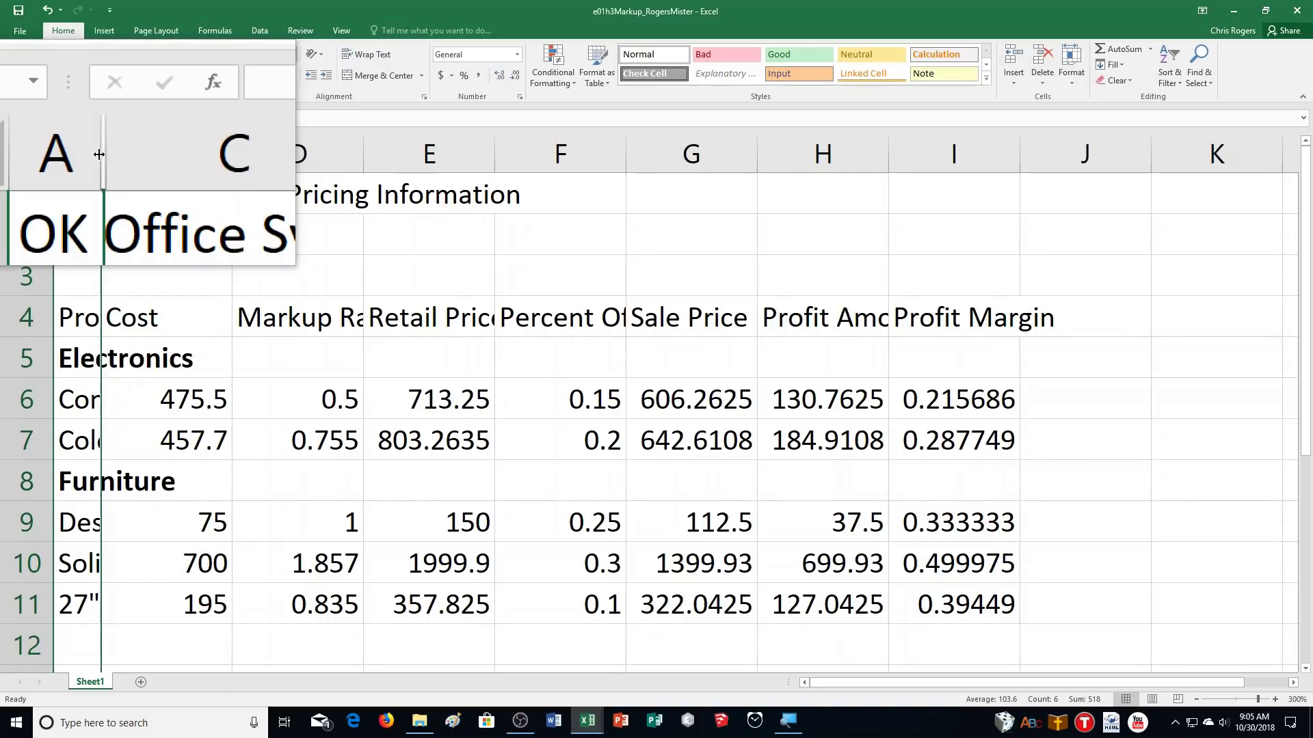
Widen column A so that the full product names fit, including Solid Oak Computer Desk
drag(99, 155, 99, 154)
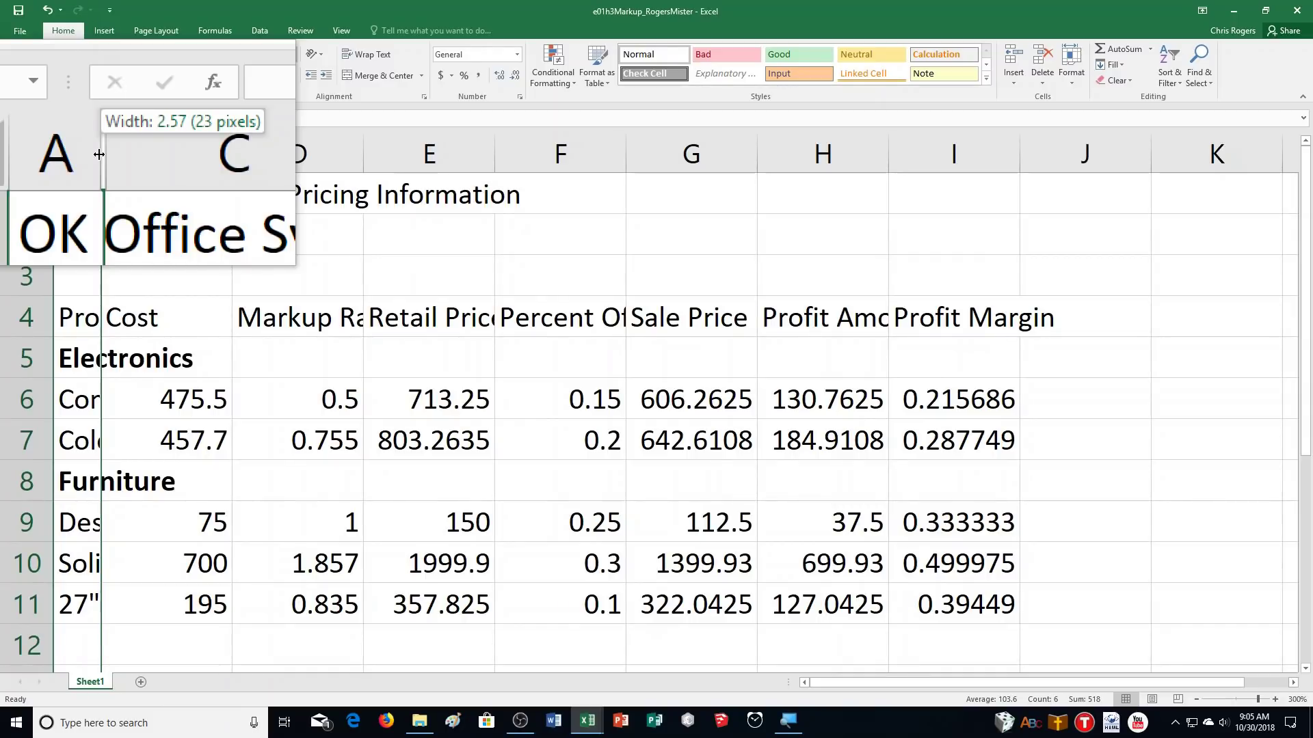
drag(99, 155, 390, 158)
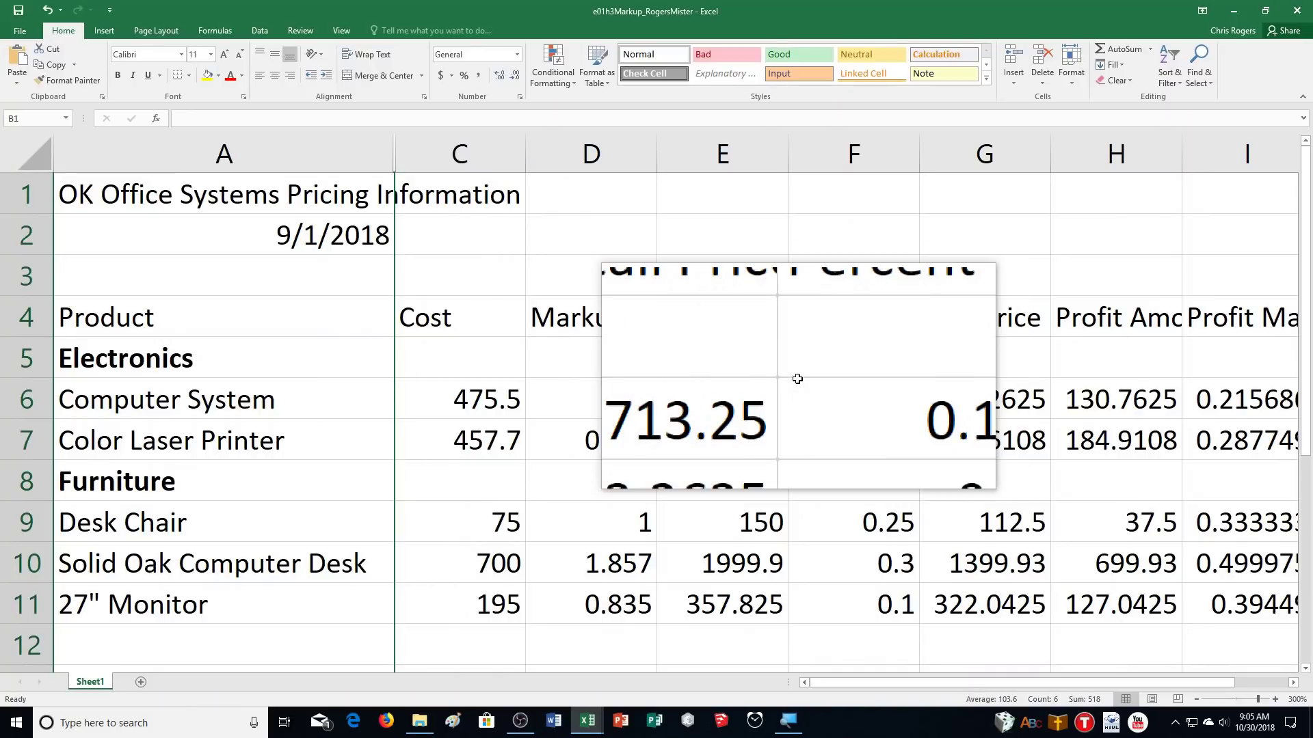
Set the height of title row 1 to 30
click(229, 202)
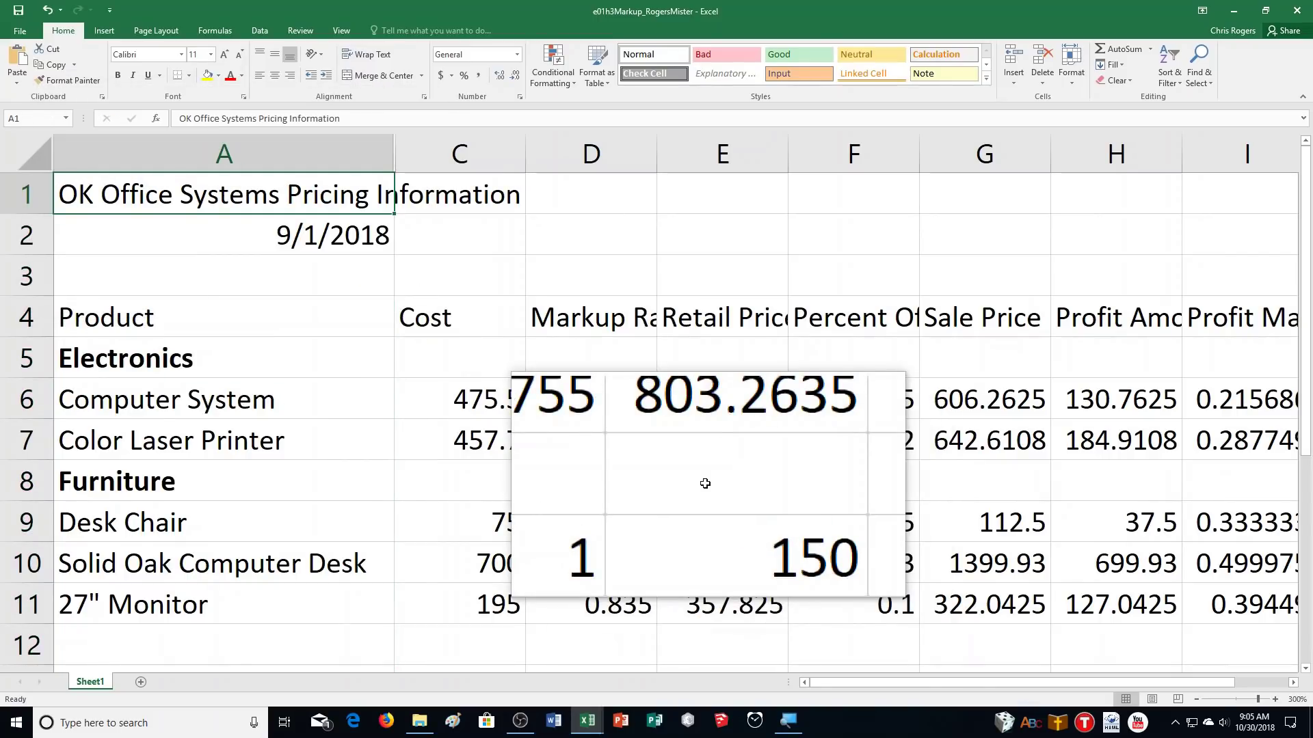
click(1068, 69)
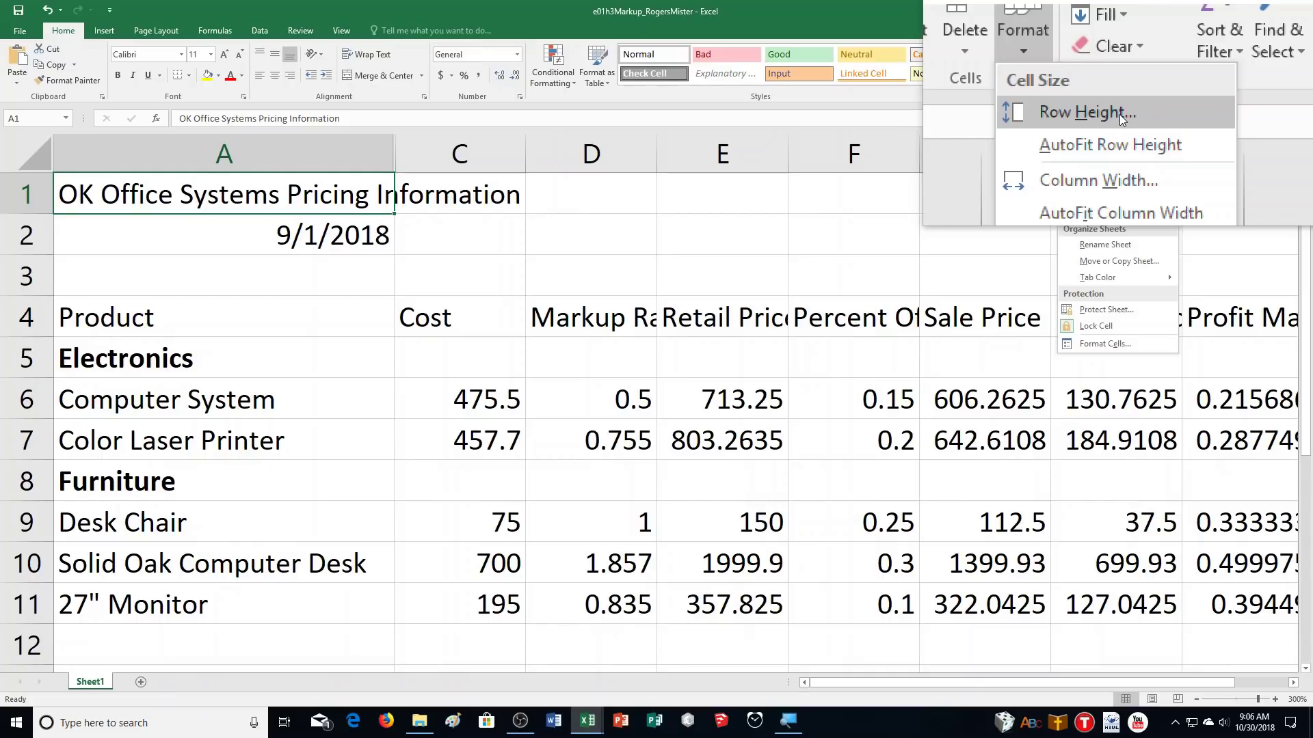
click(1119, 114)
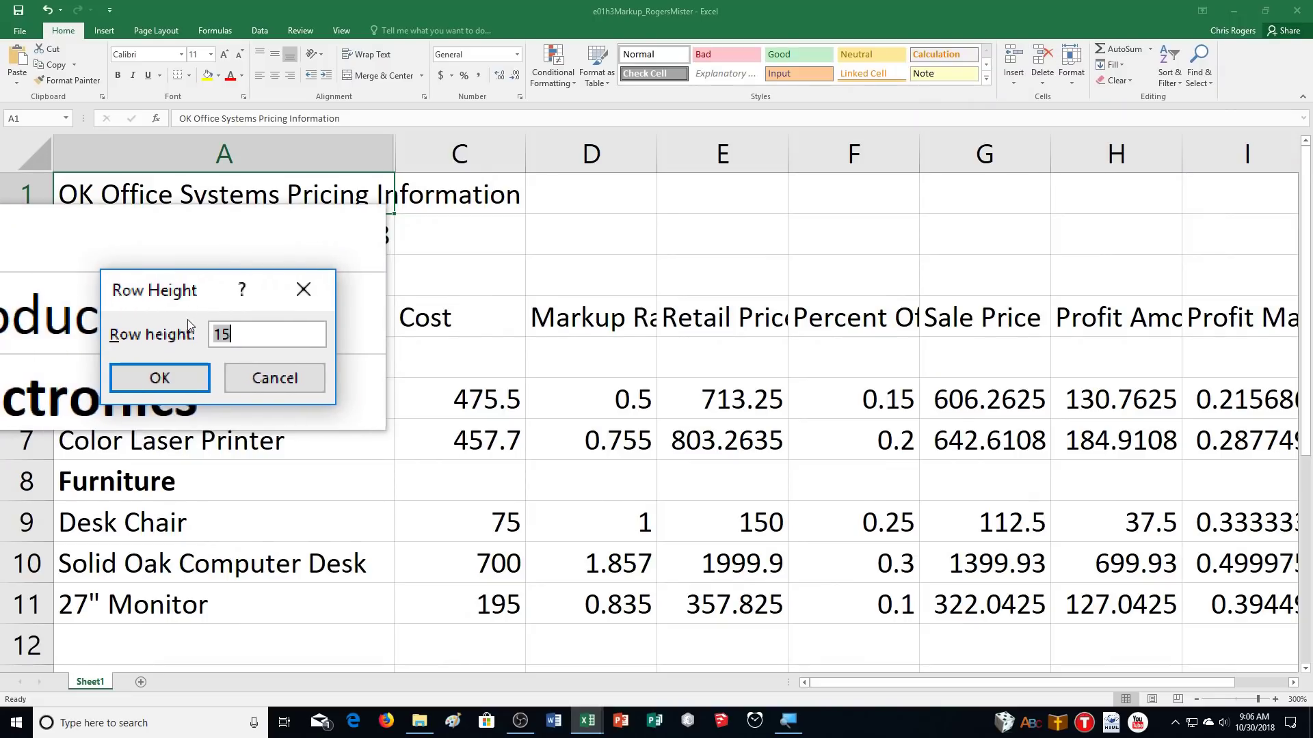
text(30)
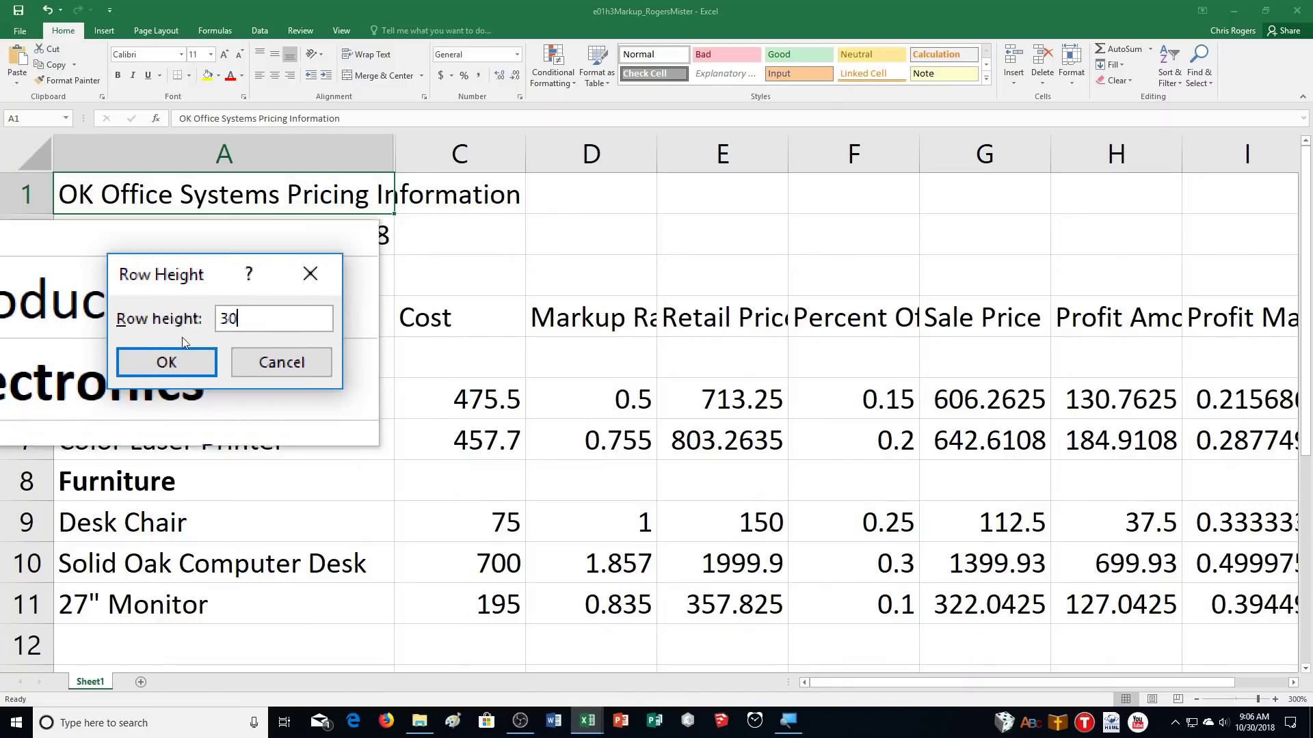
click(164, 376)
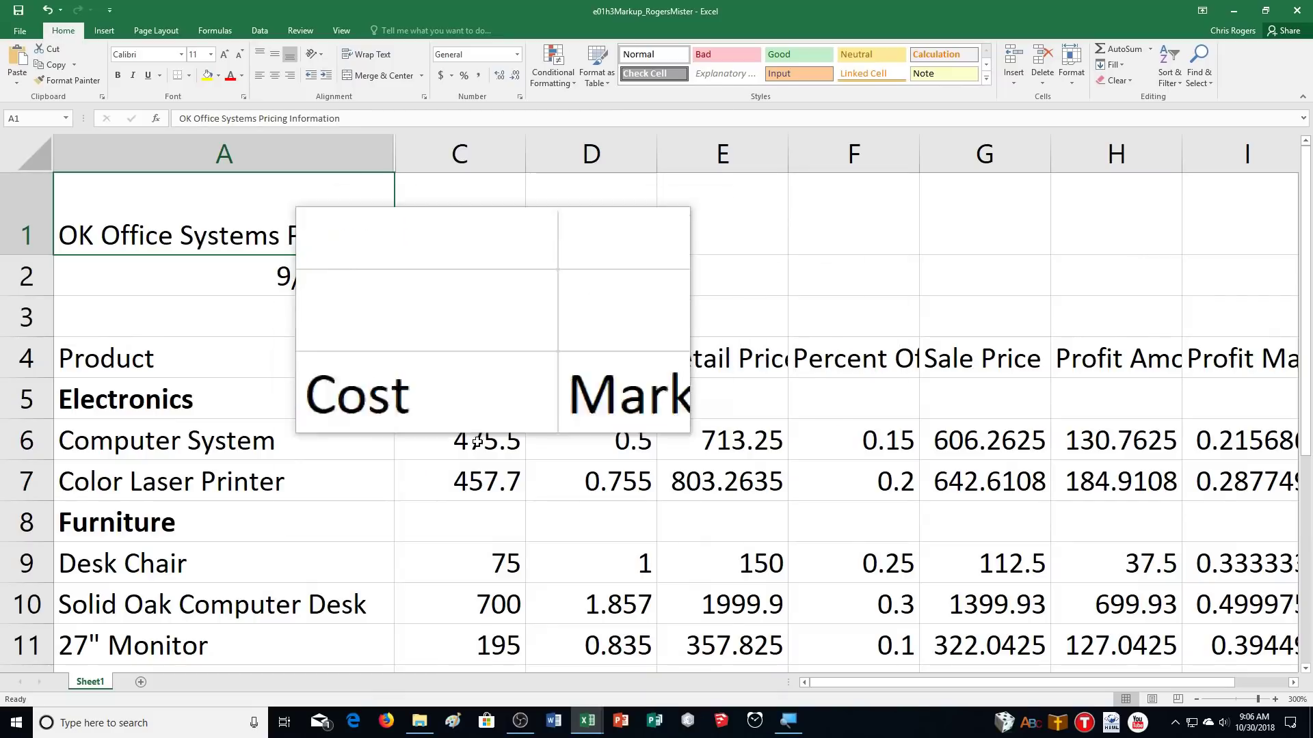
drag(147, 367, 137, 595)
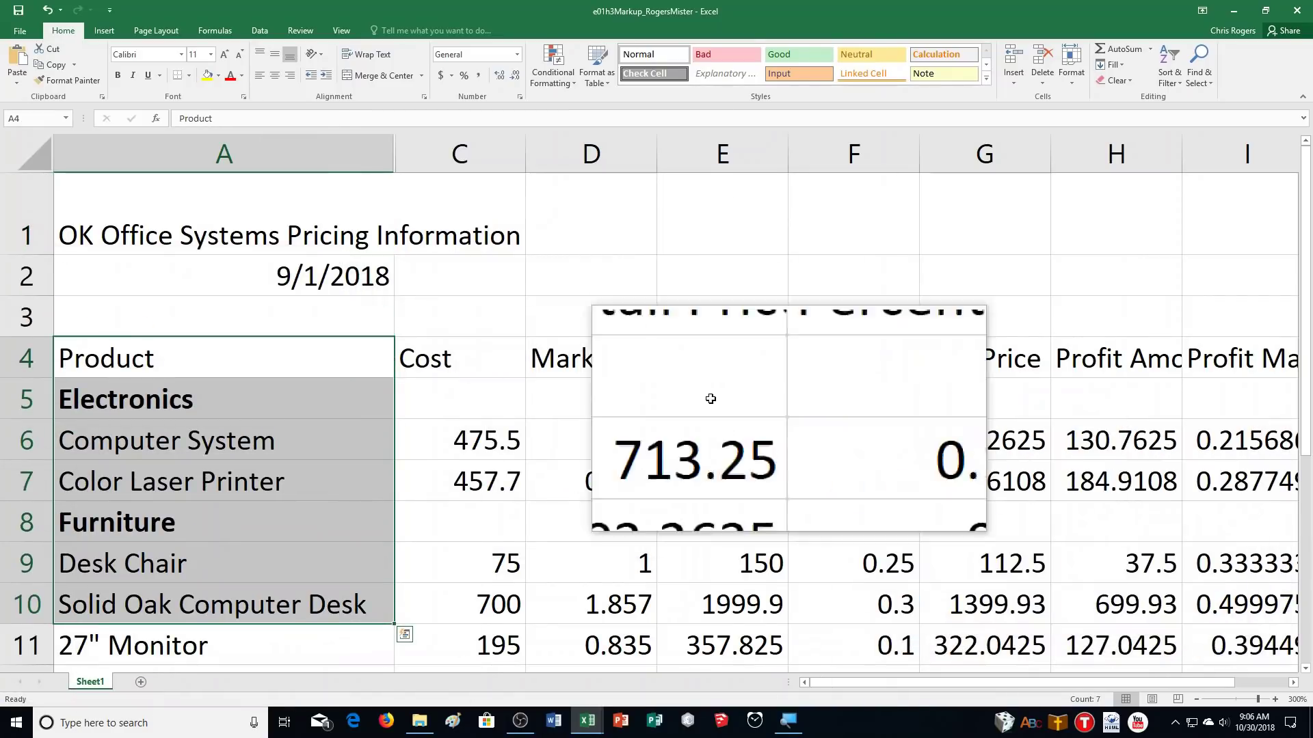
drag(592, 345, 1111, 355)
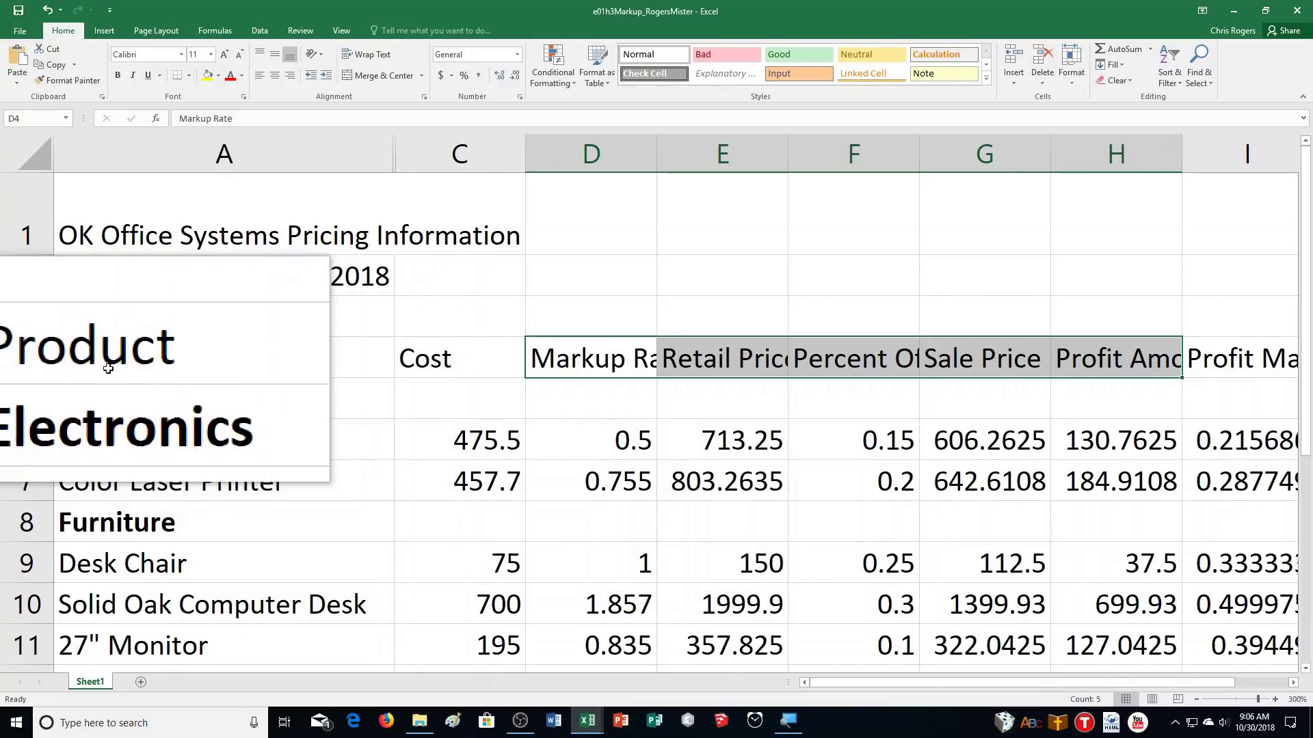
drag(102, 359, 102, 640)
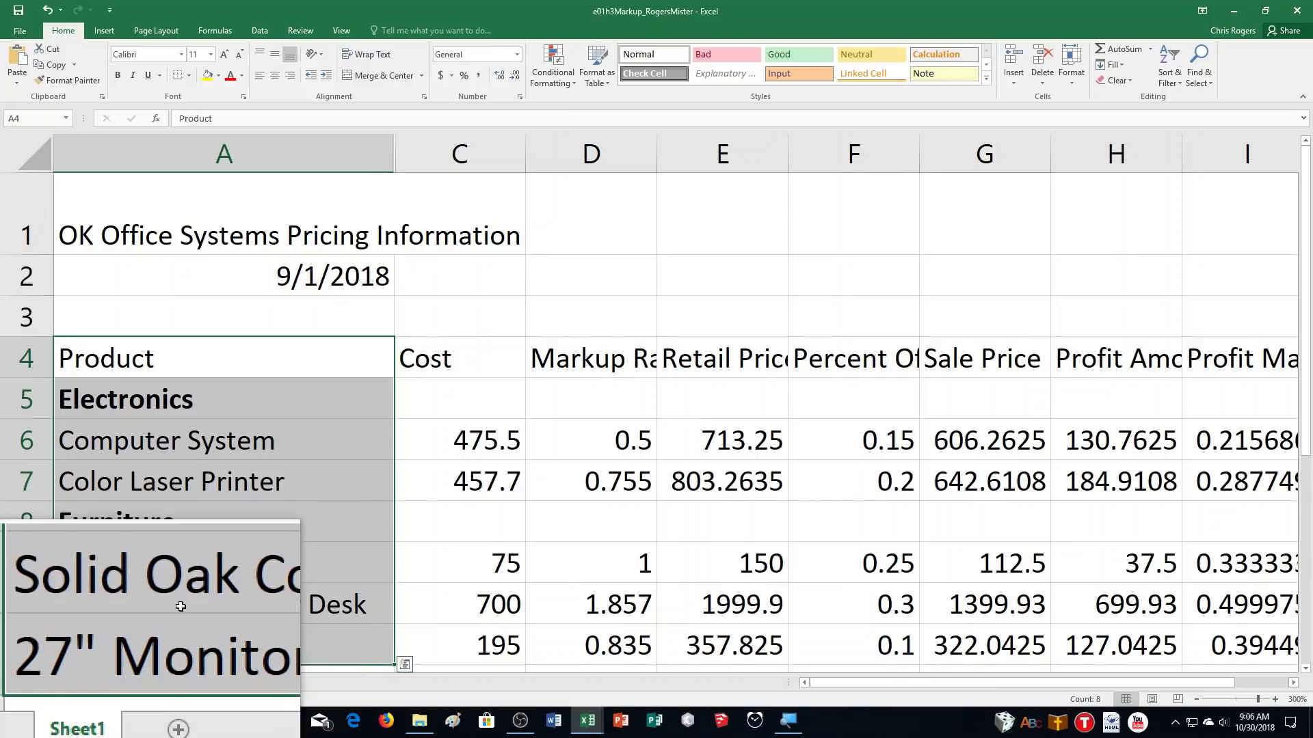
click(759, 491)
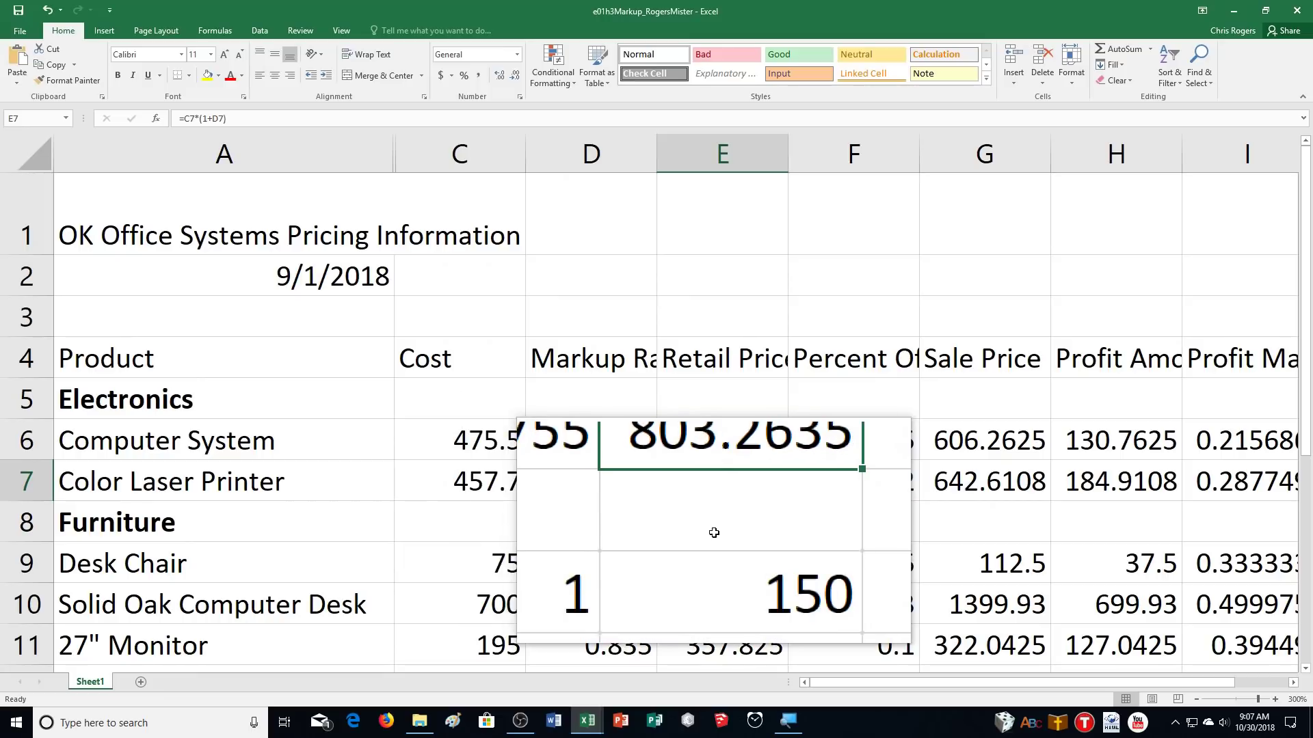
Insert a blank row 8 above the Furniture heading and move the 27" Monitor data from A12:I12 into it
right_click(14, 524)
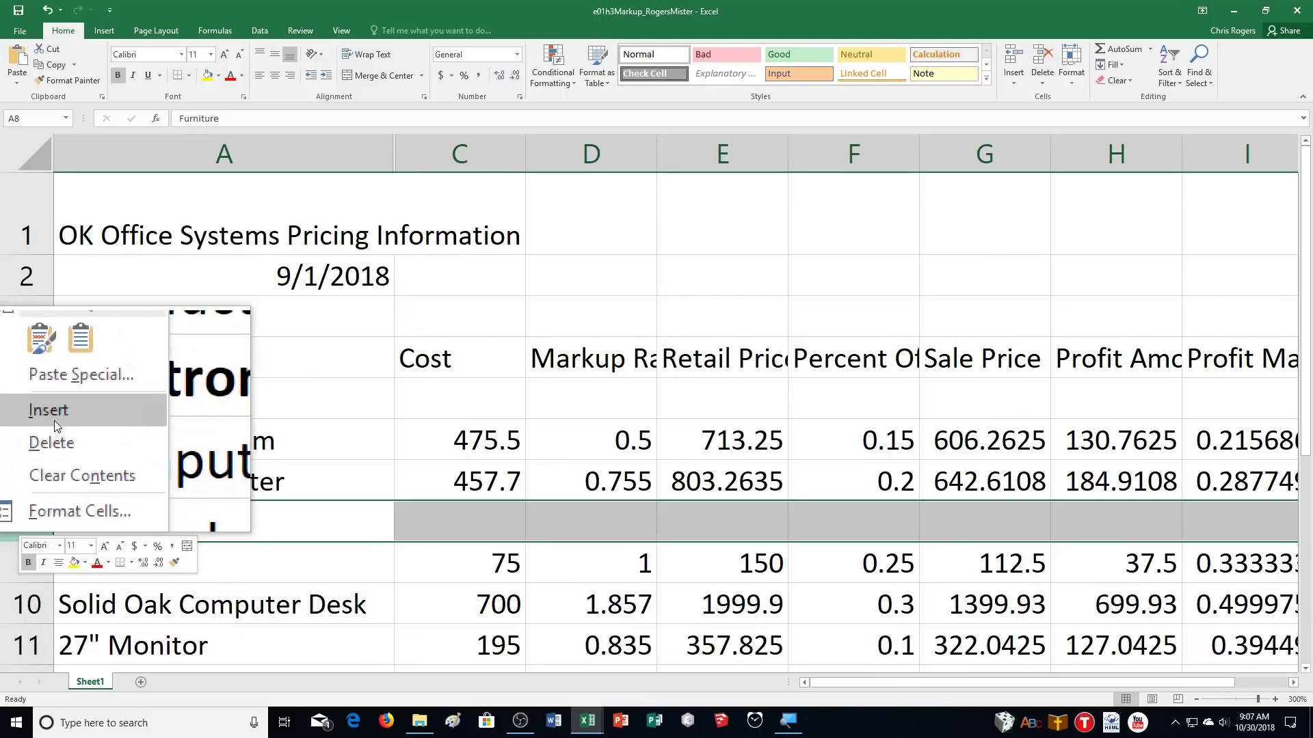
click(52, 415)
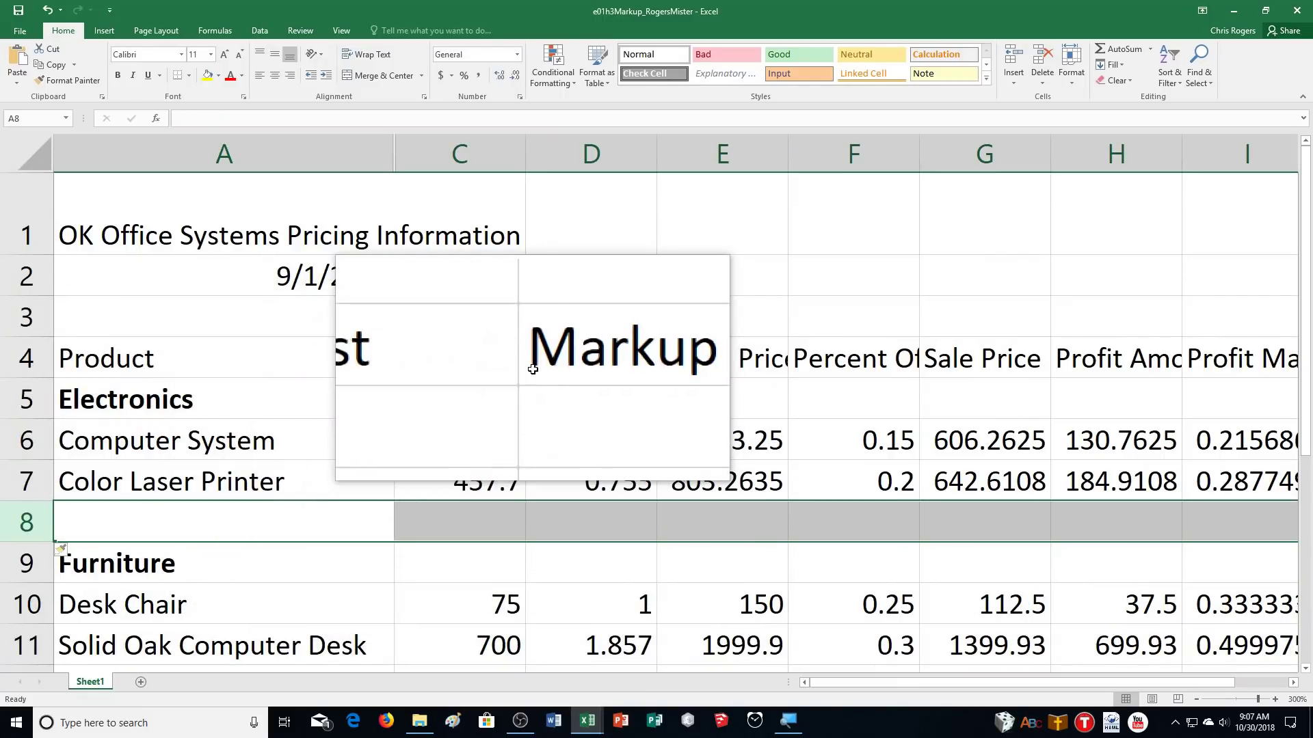
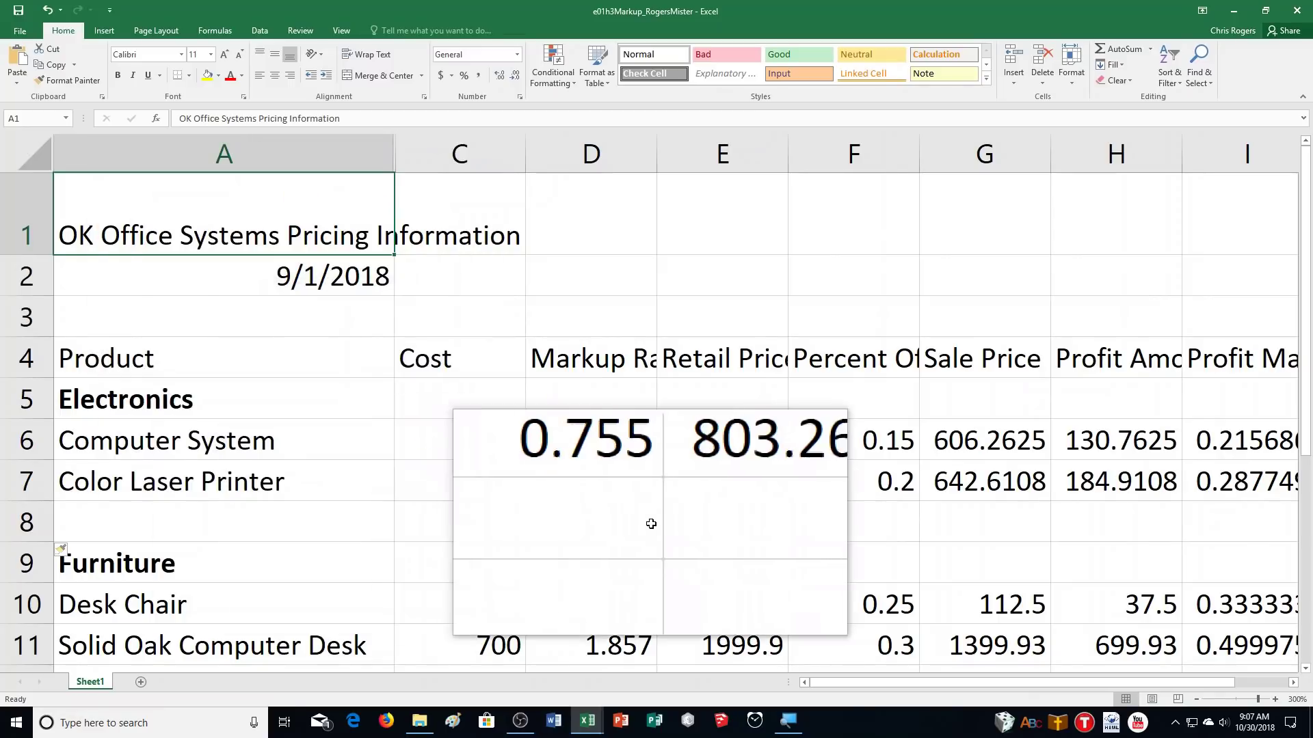
click(137, 522)
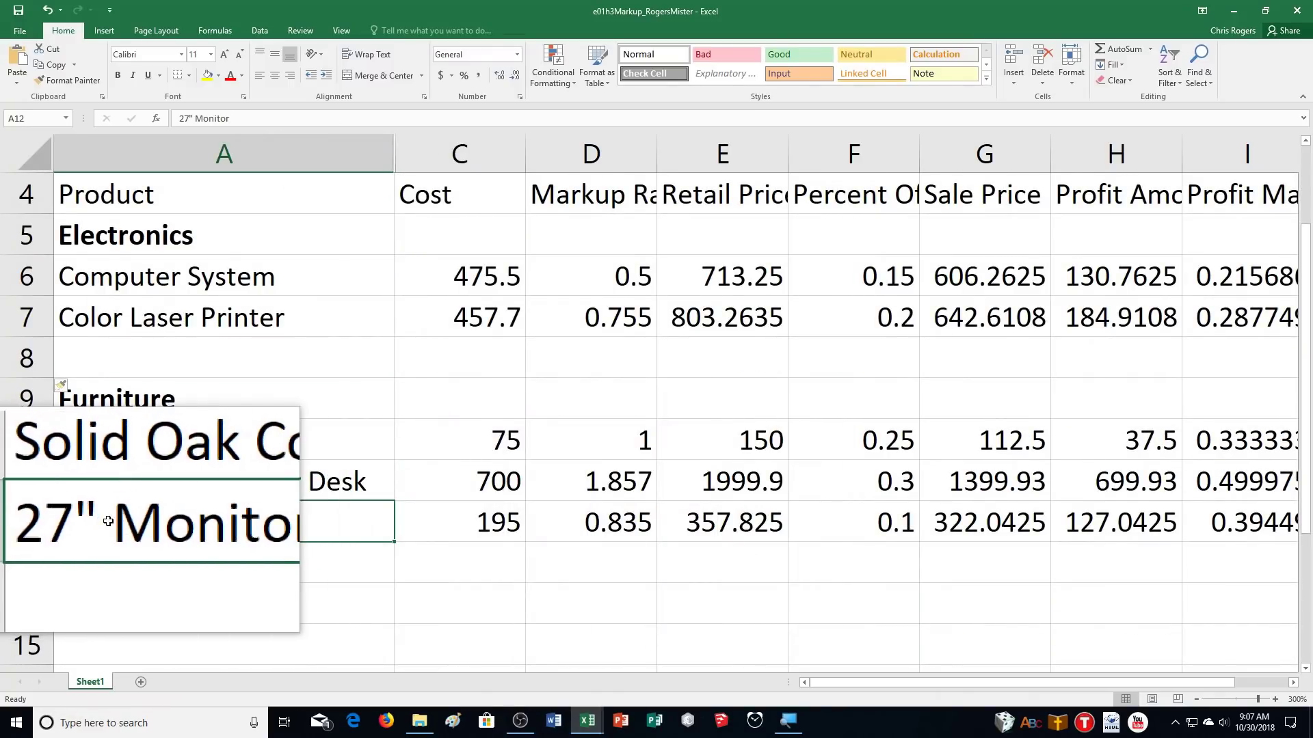
drag(53, 526, 1226, 519)
key(ctrl+c)
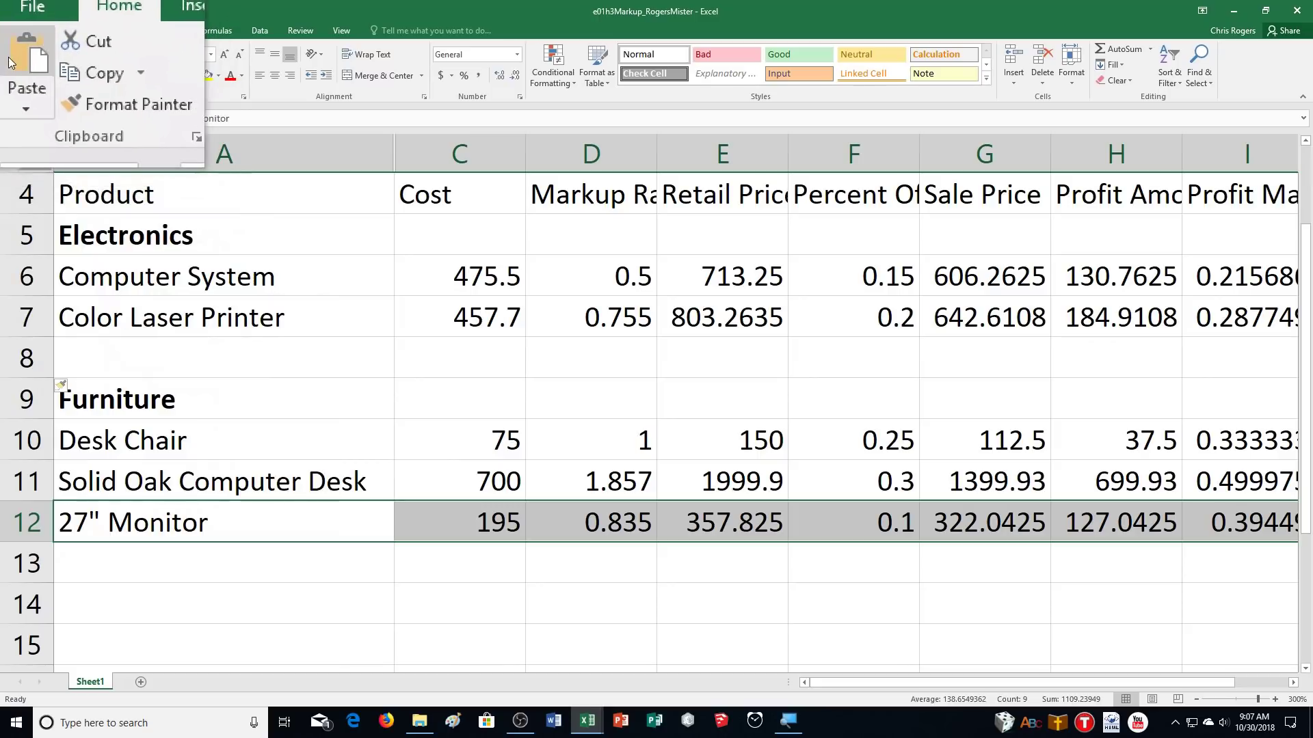
click(39, 49)
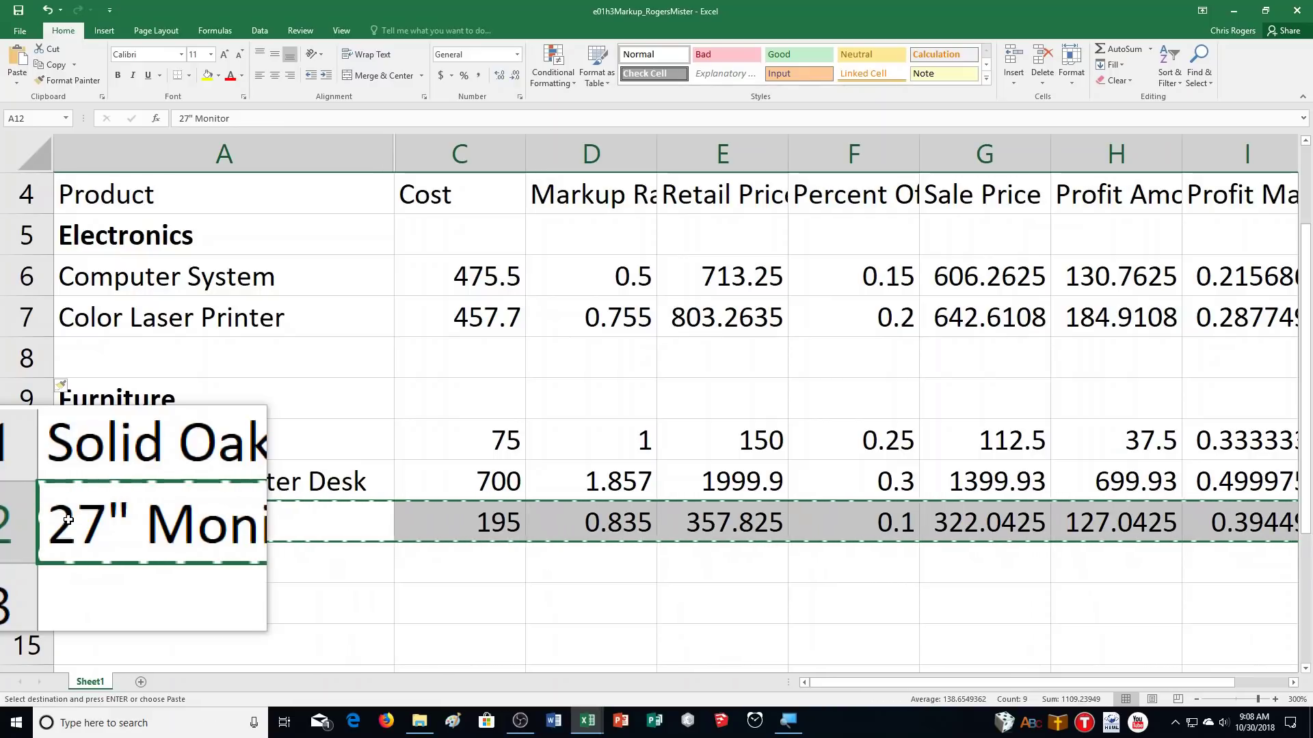
click(163, 357)
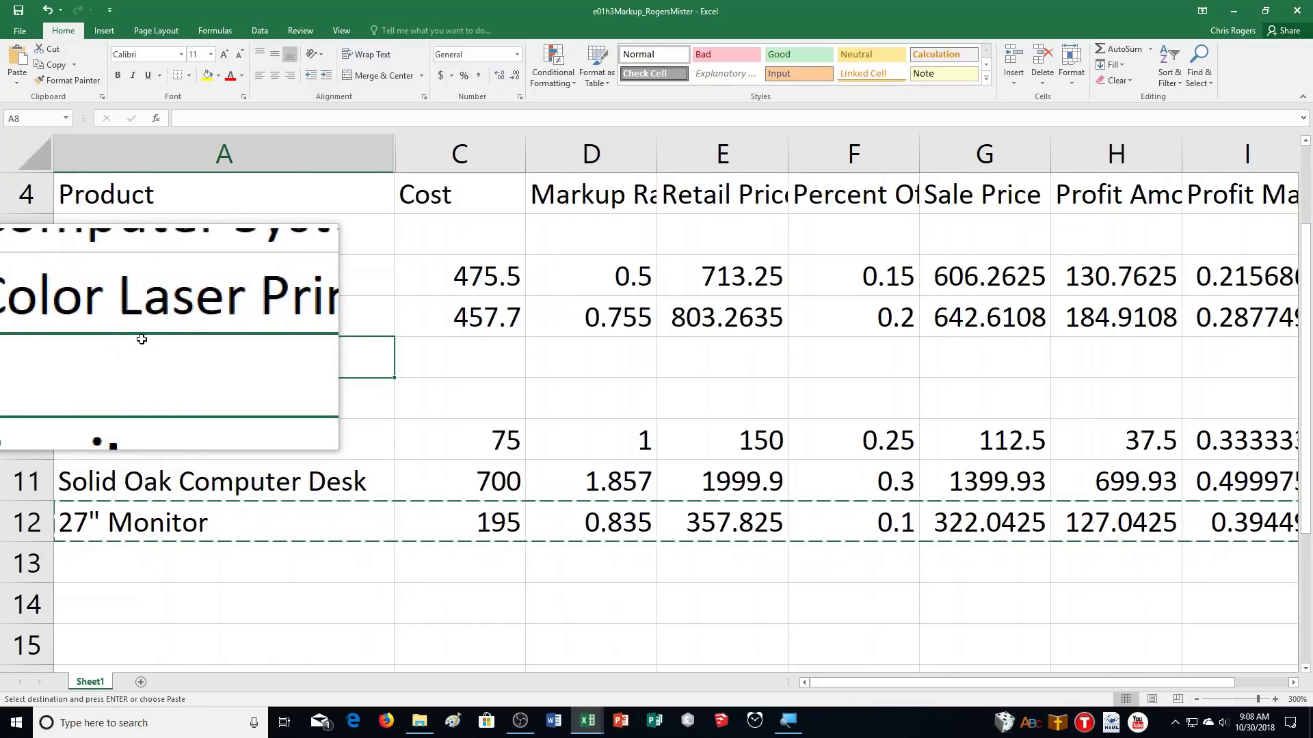
click(8, 62)
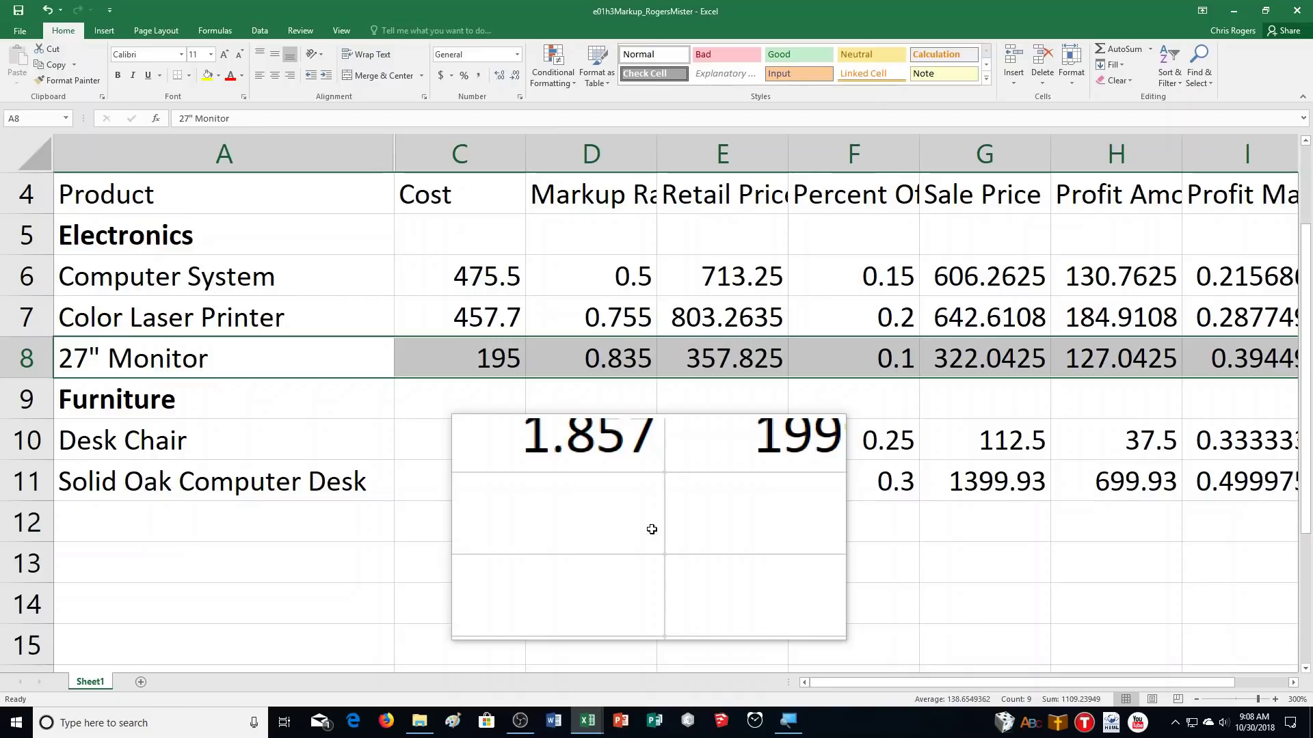
Copy the Desk Chair data in A10:I10 and paste it into the empty row starting at A12
scroll(637, 595, up, 1)
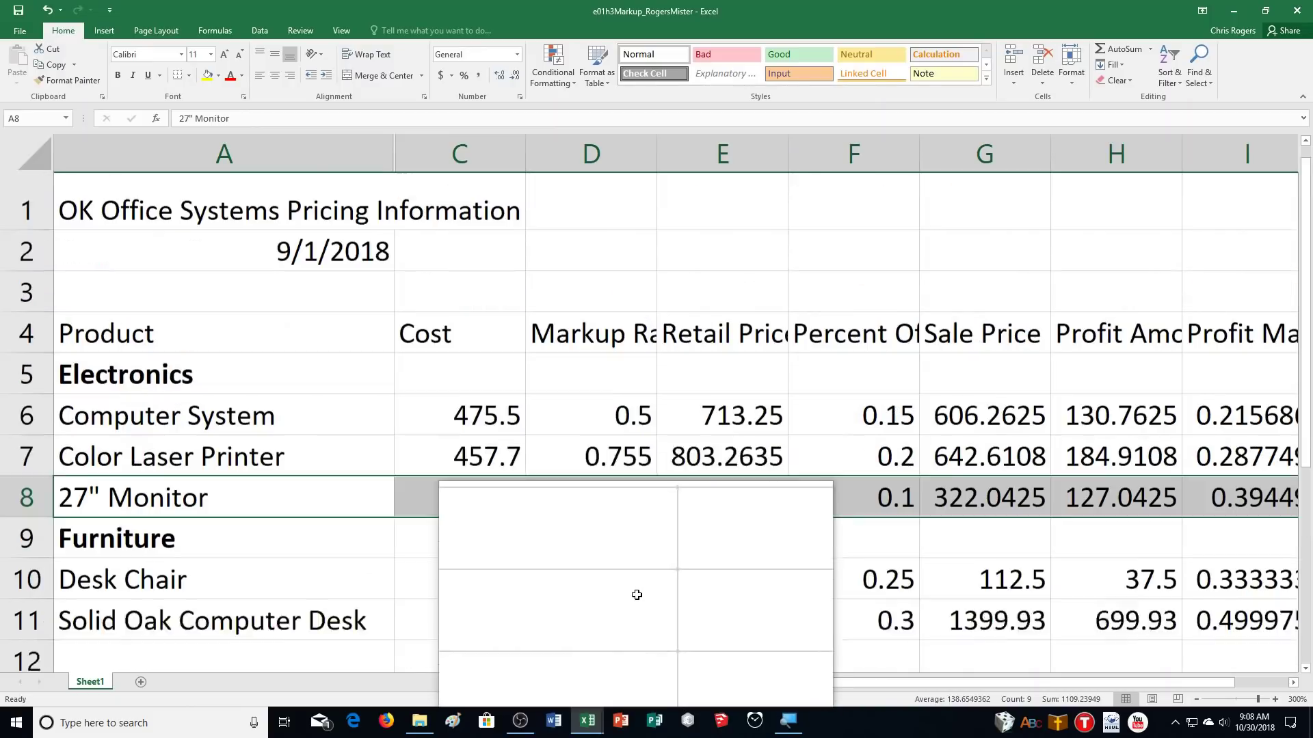
scroll(637, 588, down, 1)
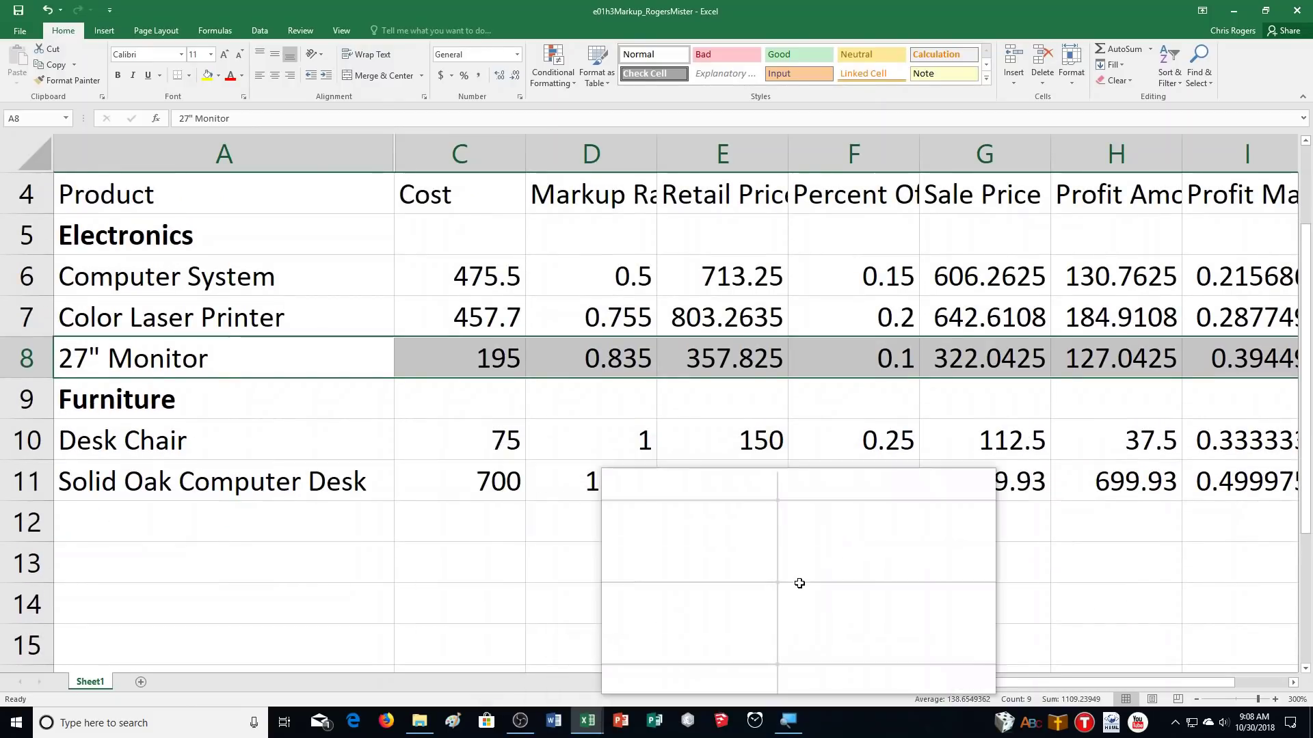
click(109, 433)
drag(147, 432, 1154, 431)
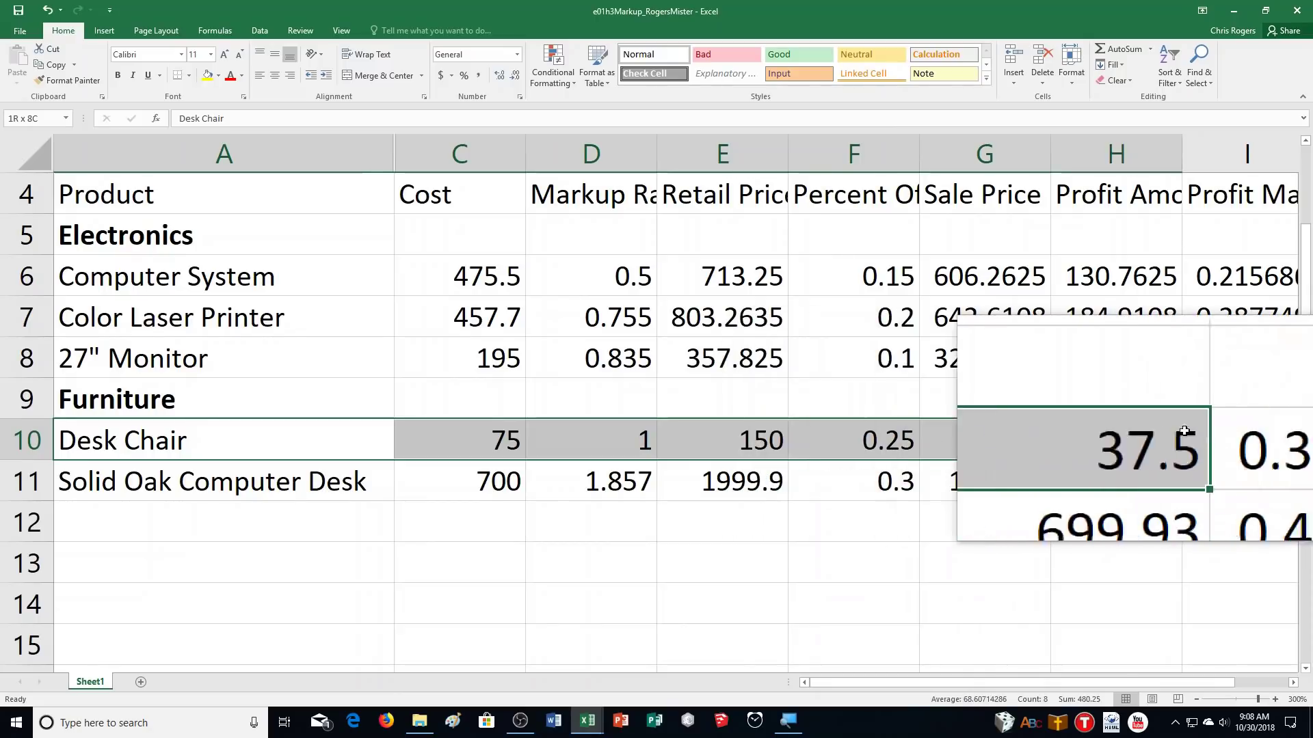
click(211, 566)
click(115, 444)
drag(121, 441, 1240, 450)
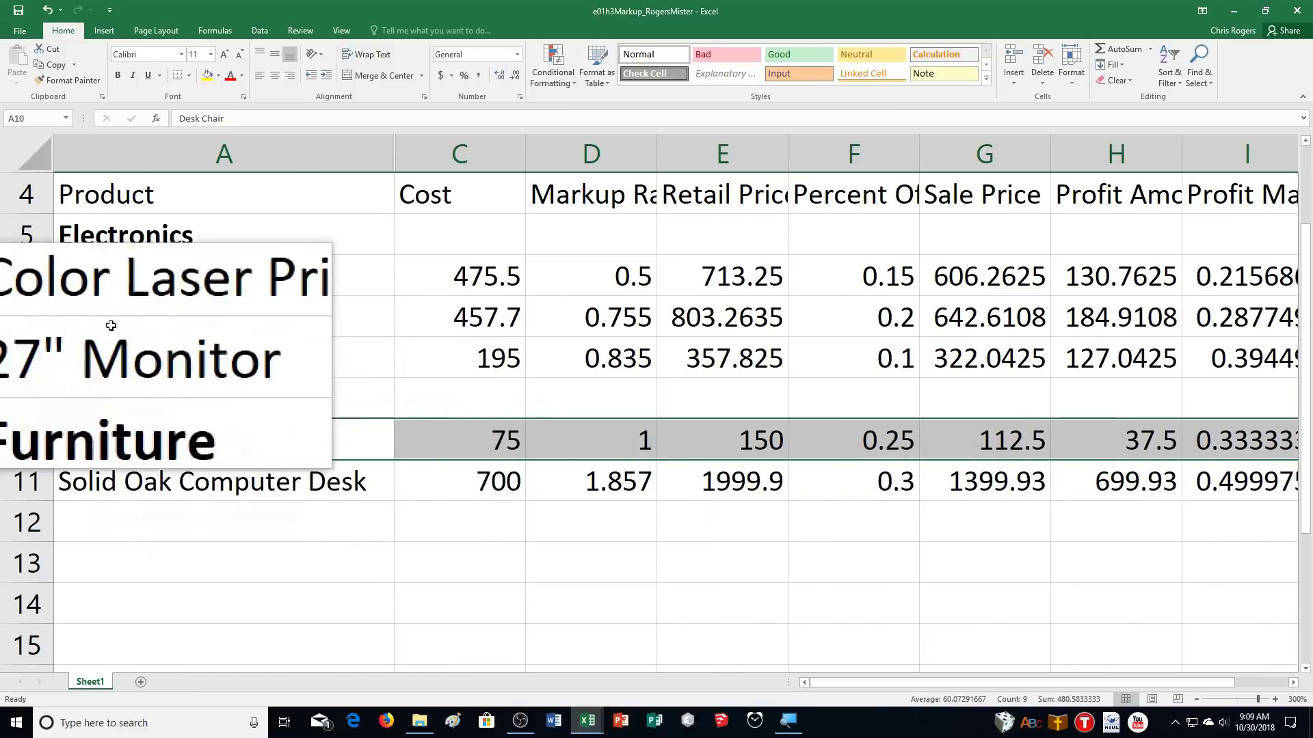
click(52, 59)
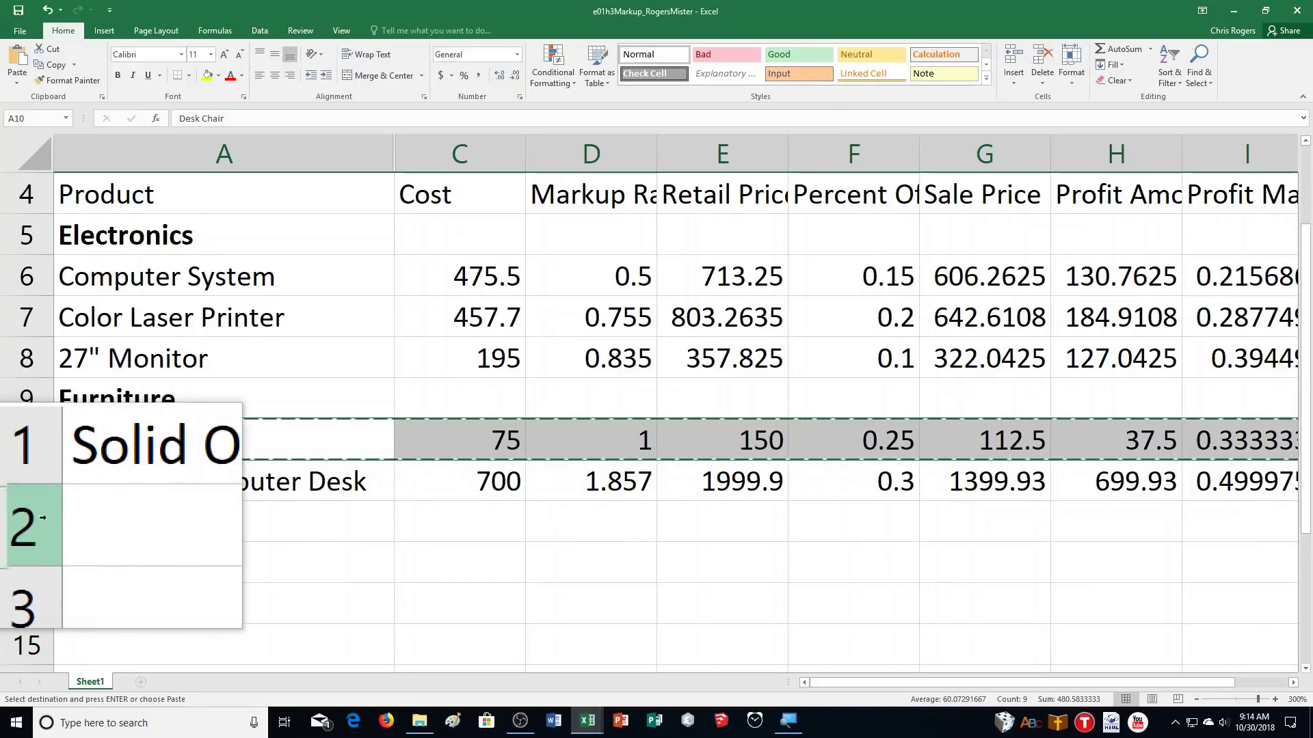
click(116, 523)
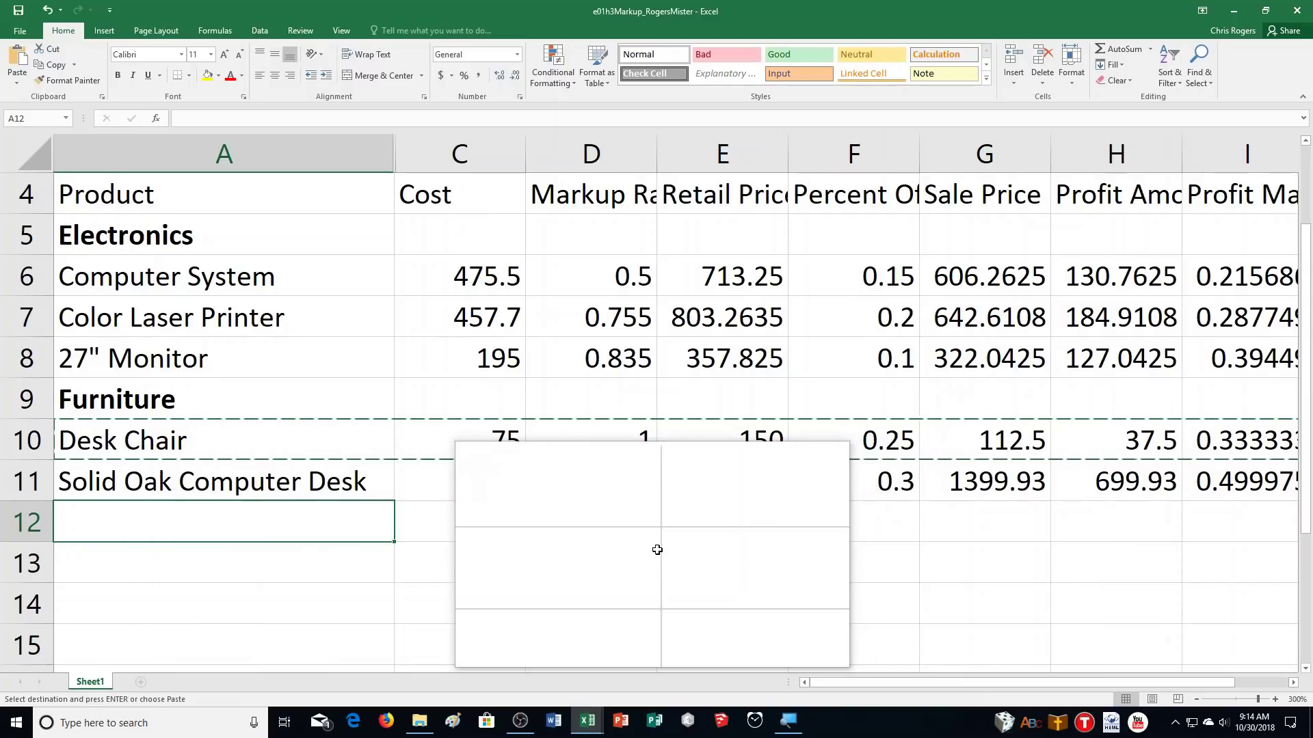
click(19, 53)
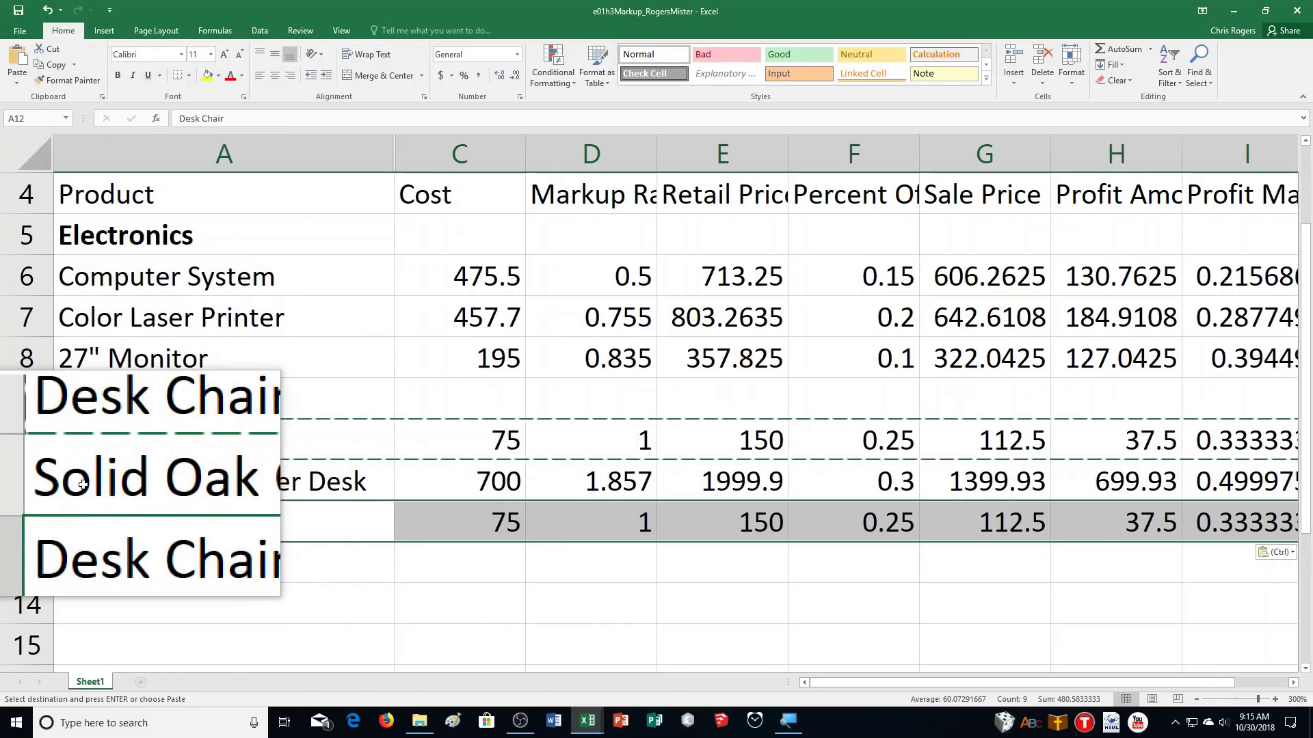
Rename the product in A12 to Executive Desk Chair
click(187, 531)
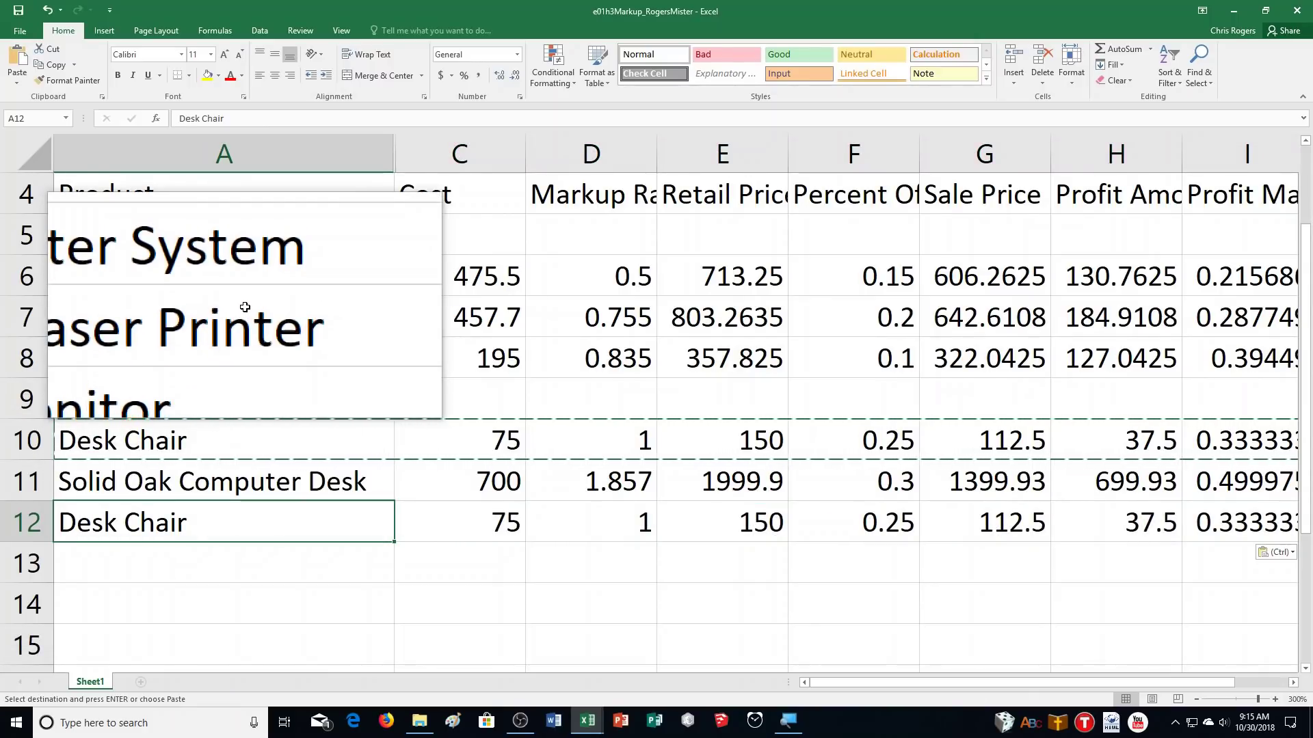
key(F2)
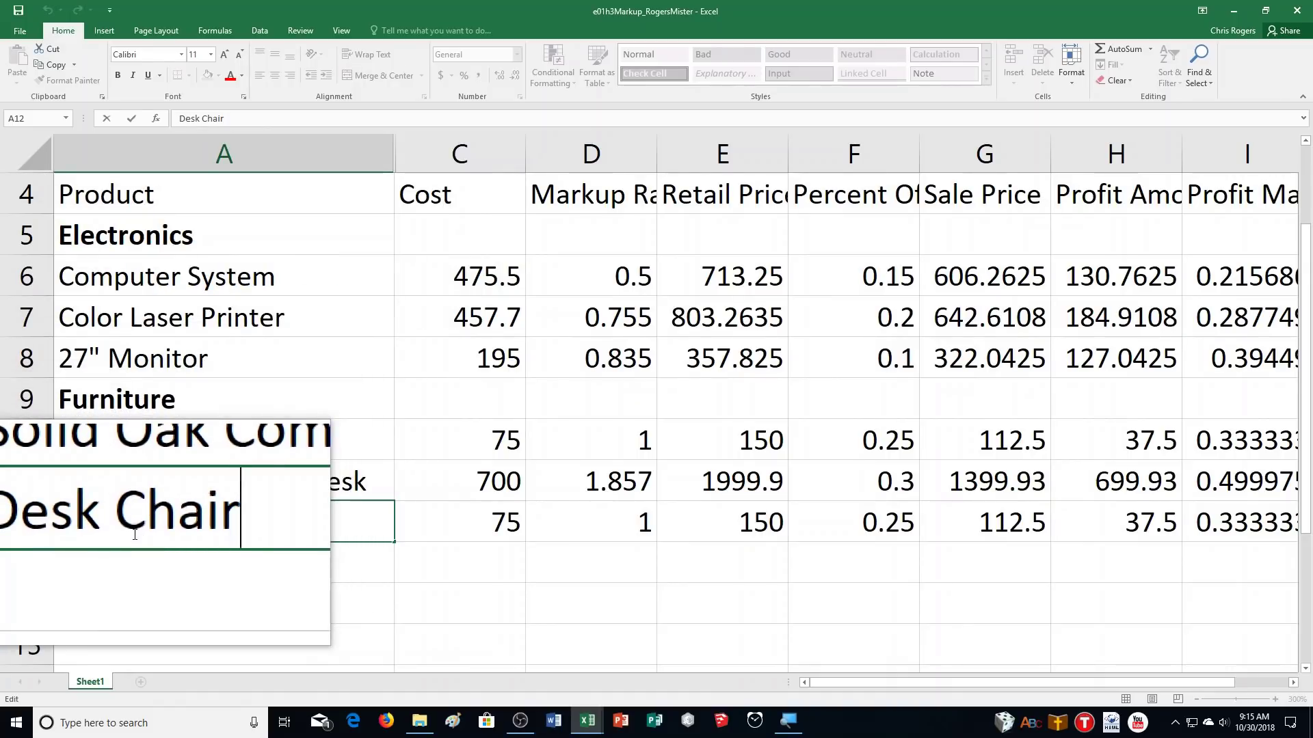
key(Left)
key(Left)
key(Right)
key(Right)
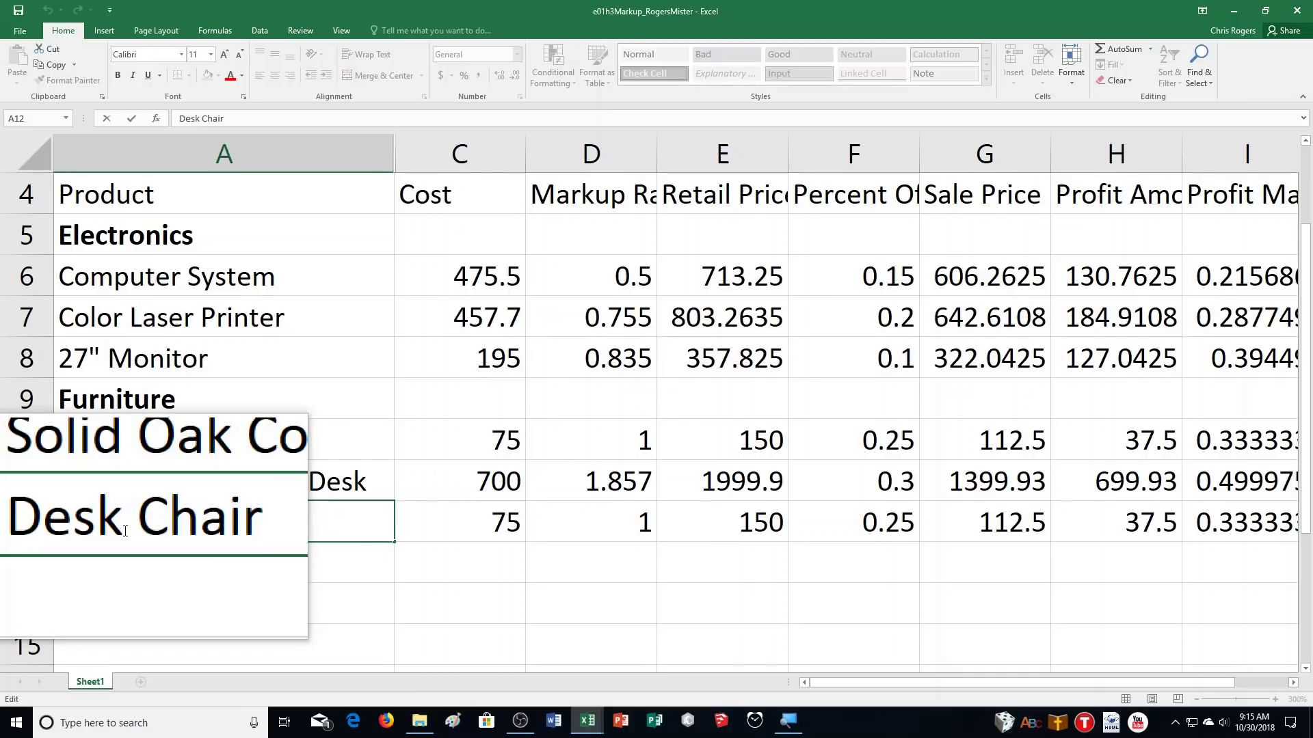
click(60, 523)
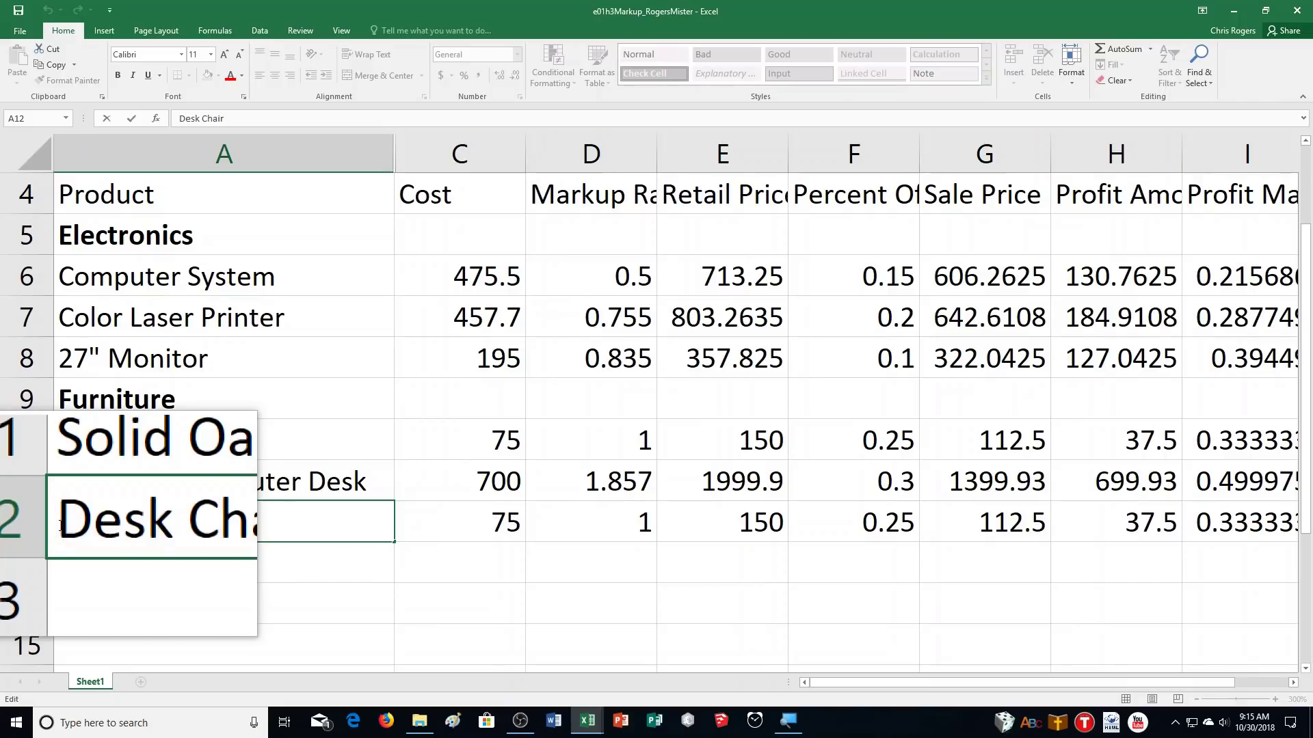
text(Executive)
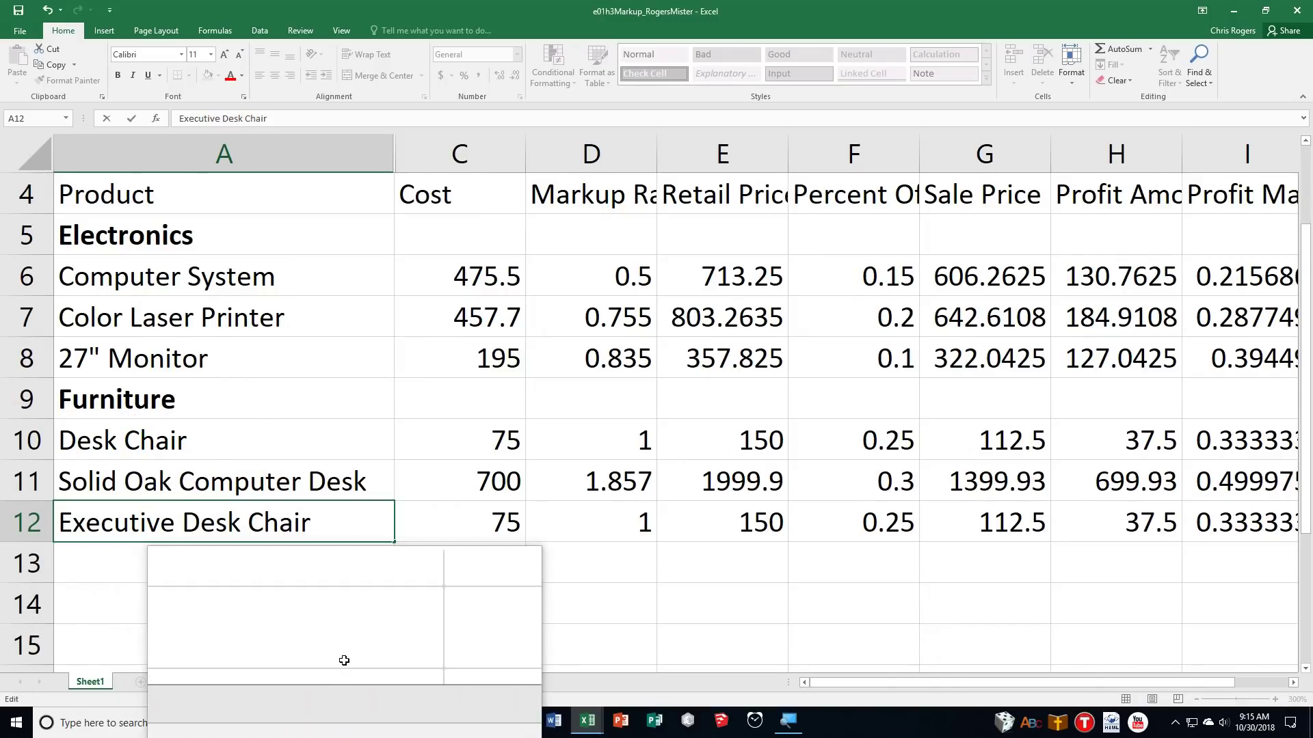
key(Return)
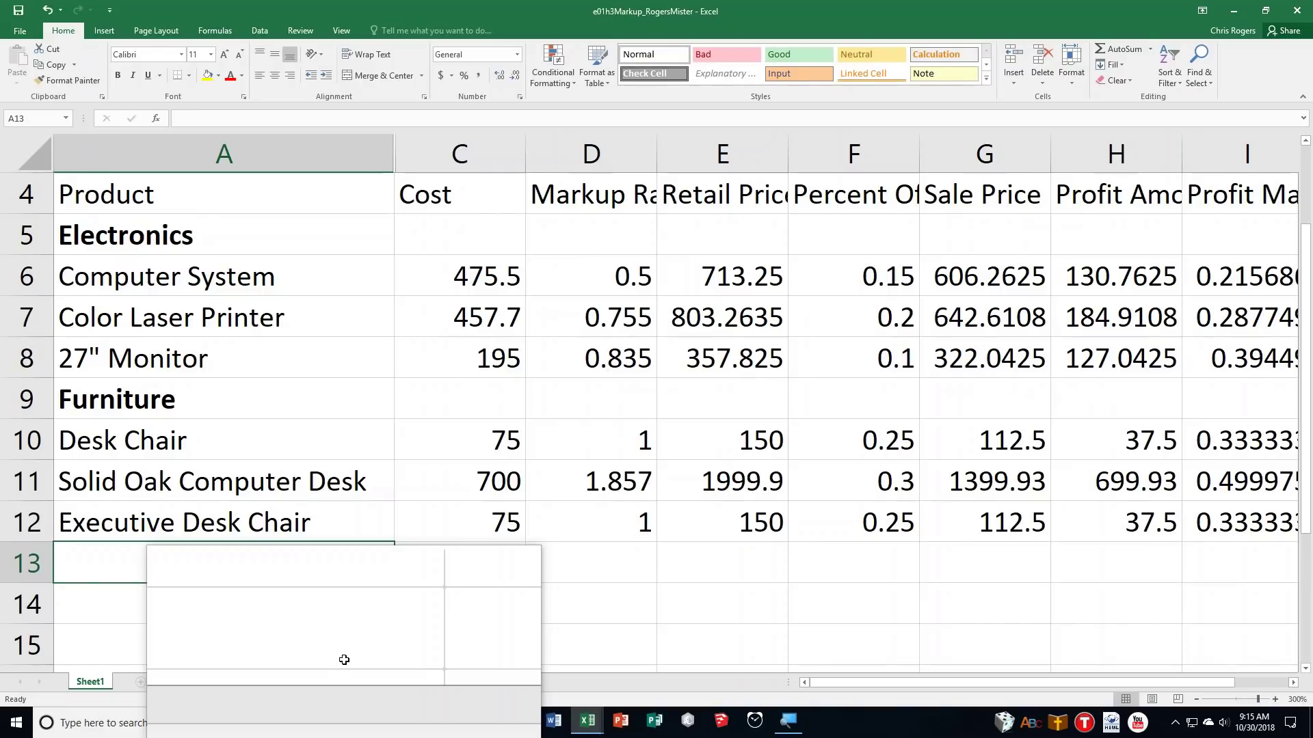
Set the cost of the Executive Desk Chair in C12 to 200
click(437, 524)
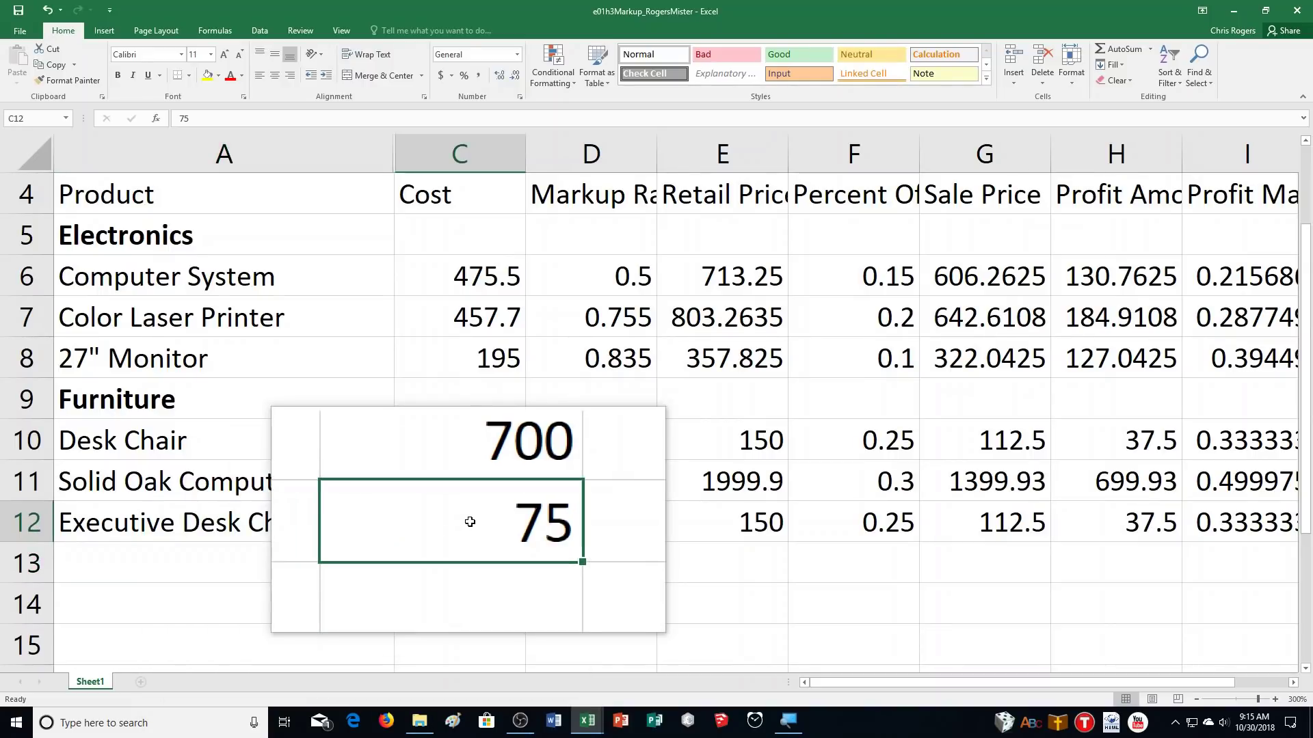
text(200)
key(Return)
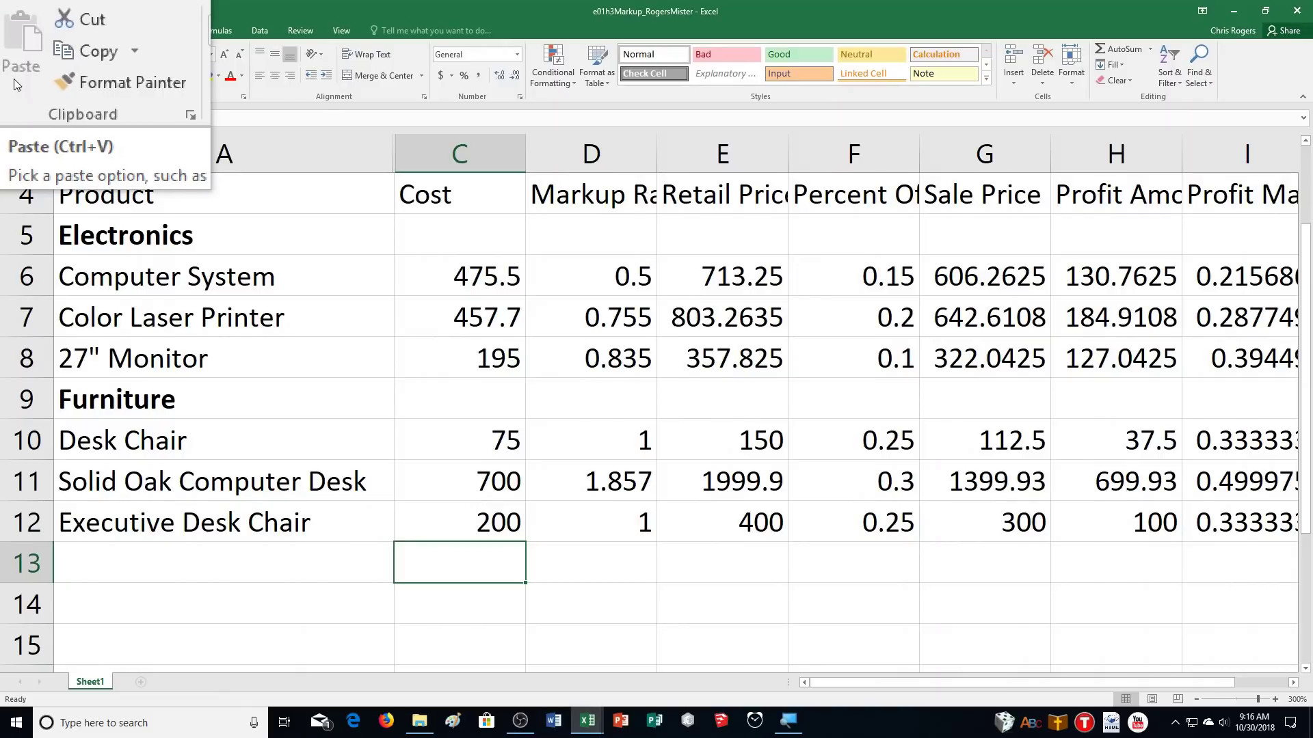
Format the title in A1 as bold 14-point text in the font color Gold, Accent 4, Darker 50%
scroll(358, 522, up, 1)
click(164, 251)
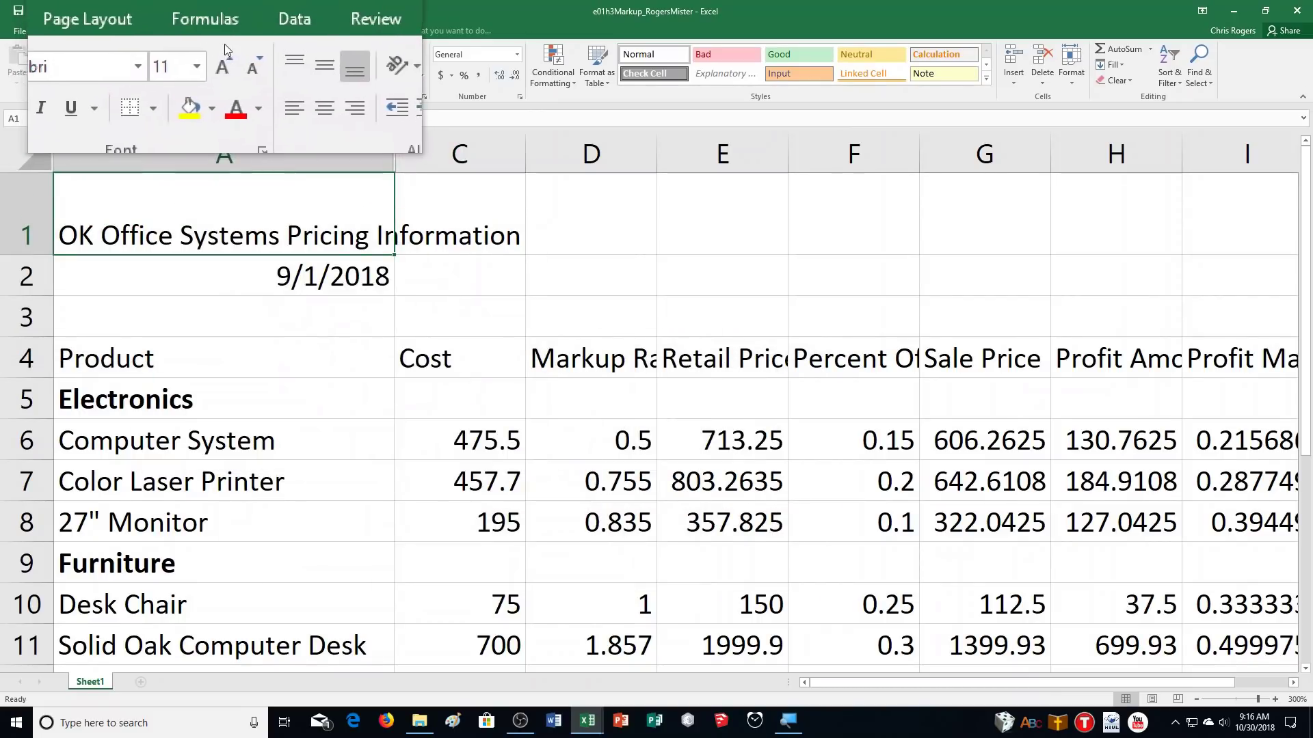
click(223, 66)
click(223, 66)
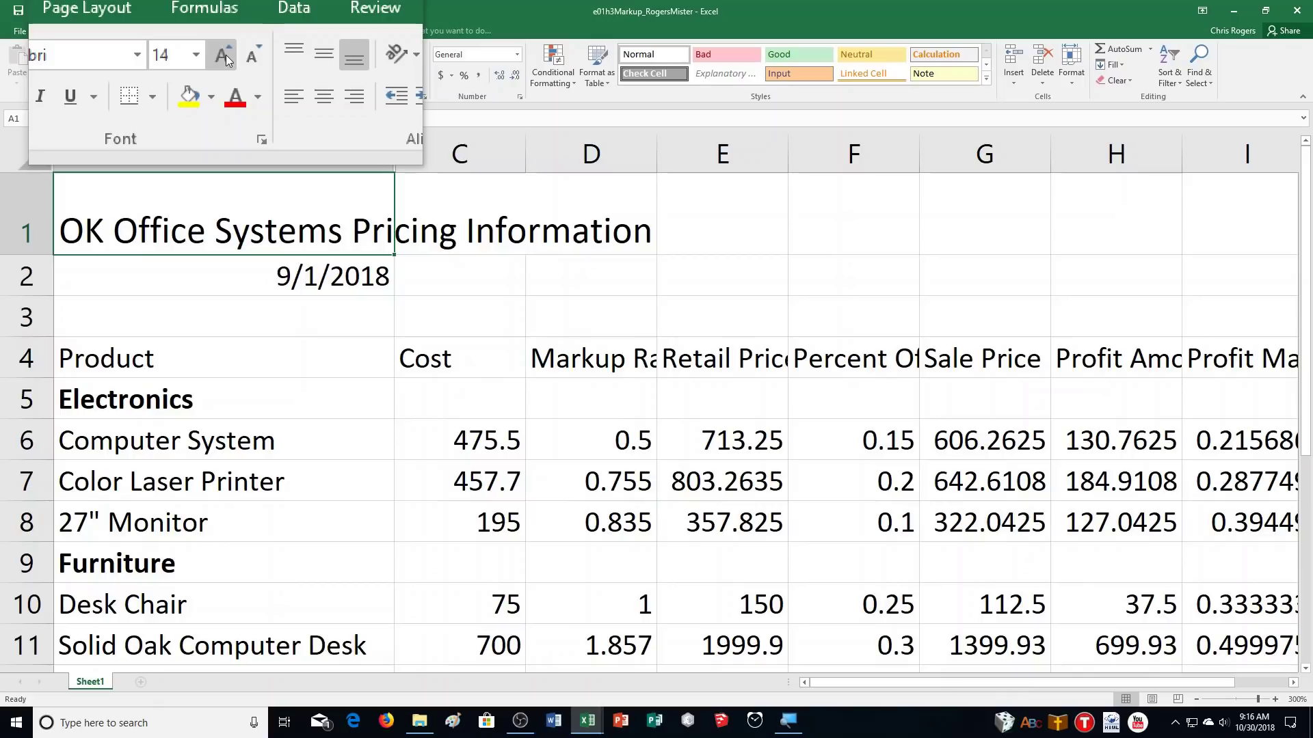
key(ctrl+b)
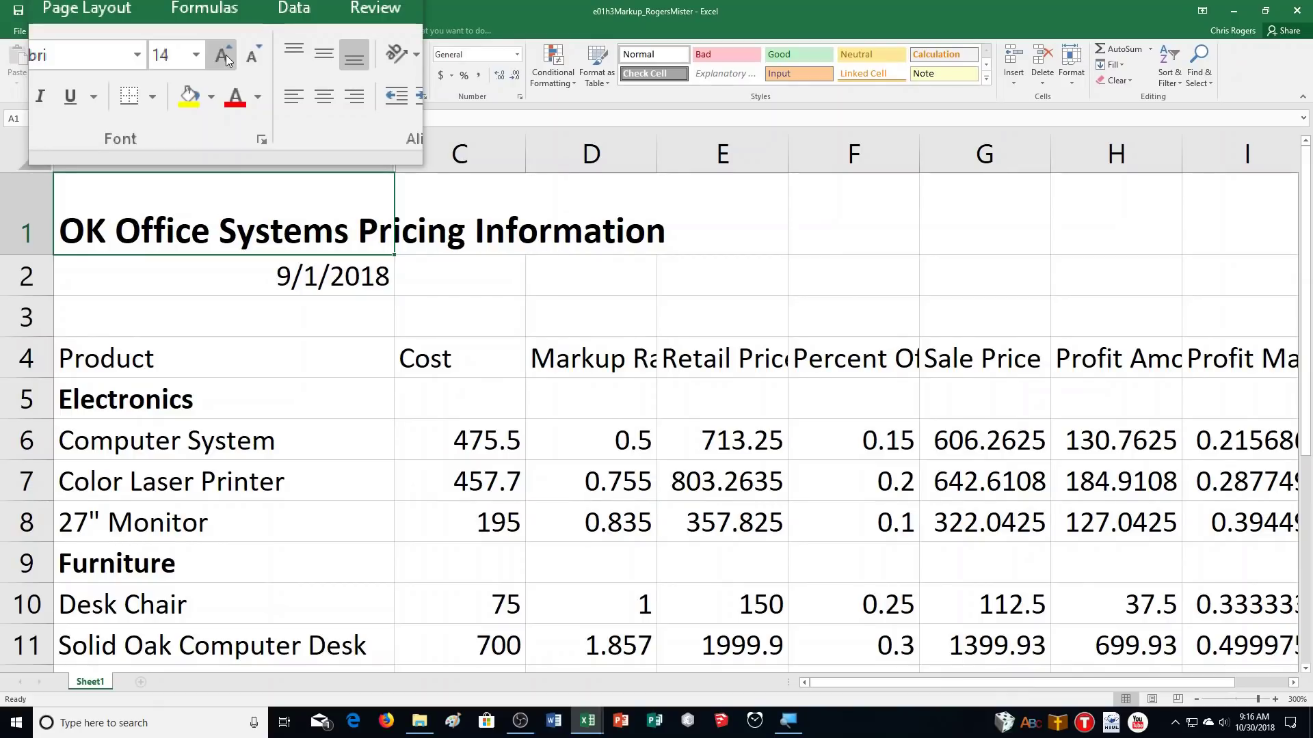
click(240, 77)
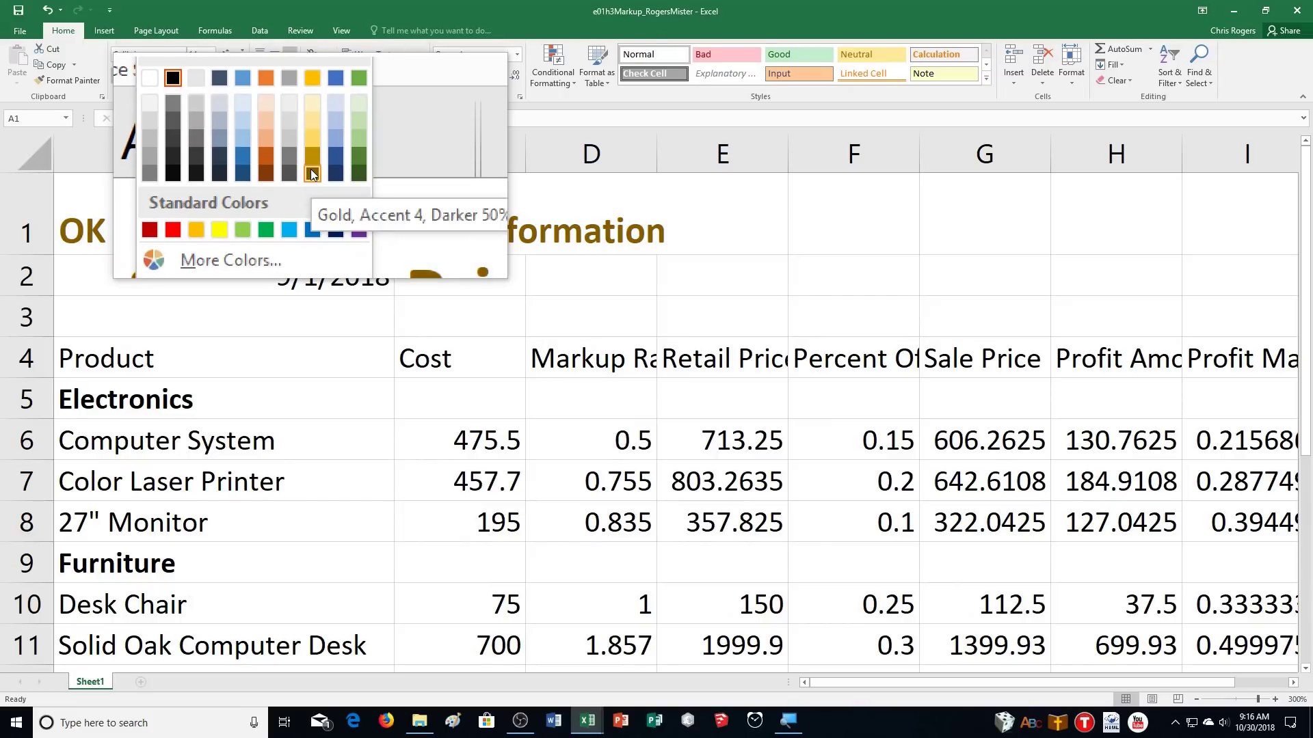
click(311, 175)
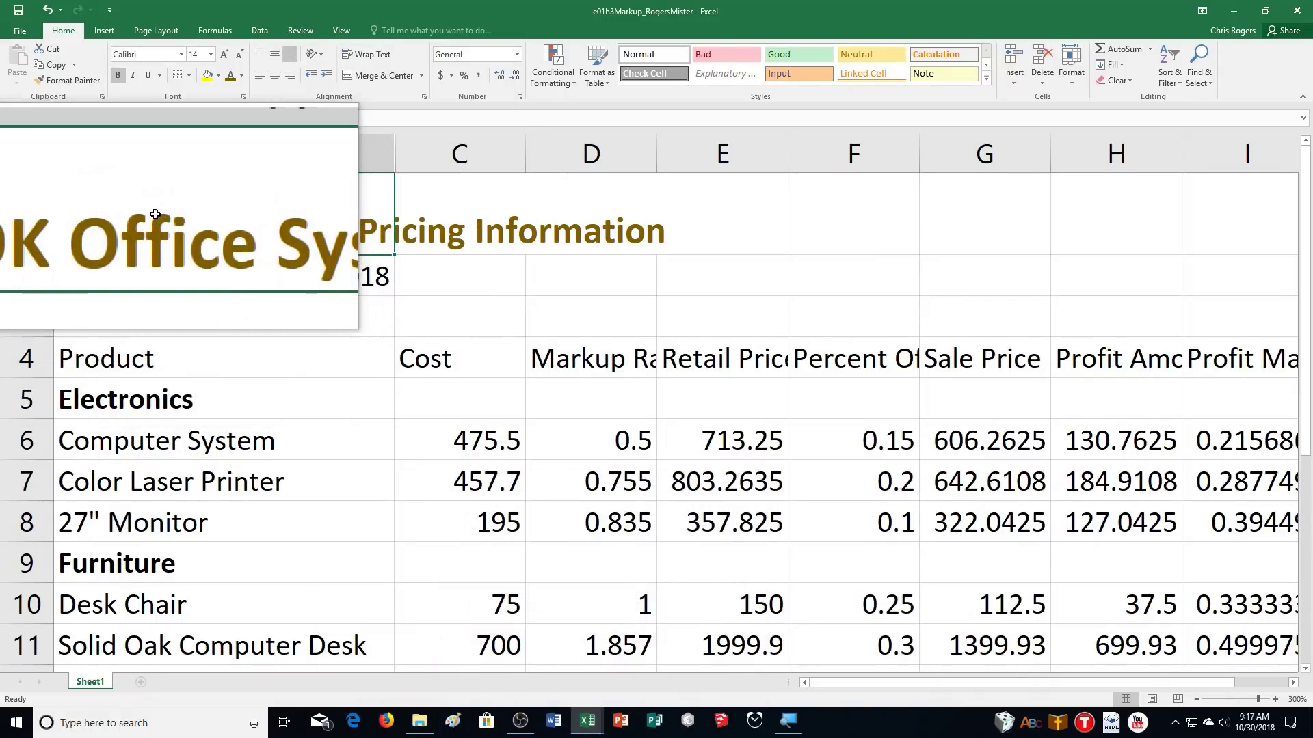
Copy the entire pricing table in A1:I12, from the title through the Executive Desk Chair row
drag(141, 211, 889, 595)
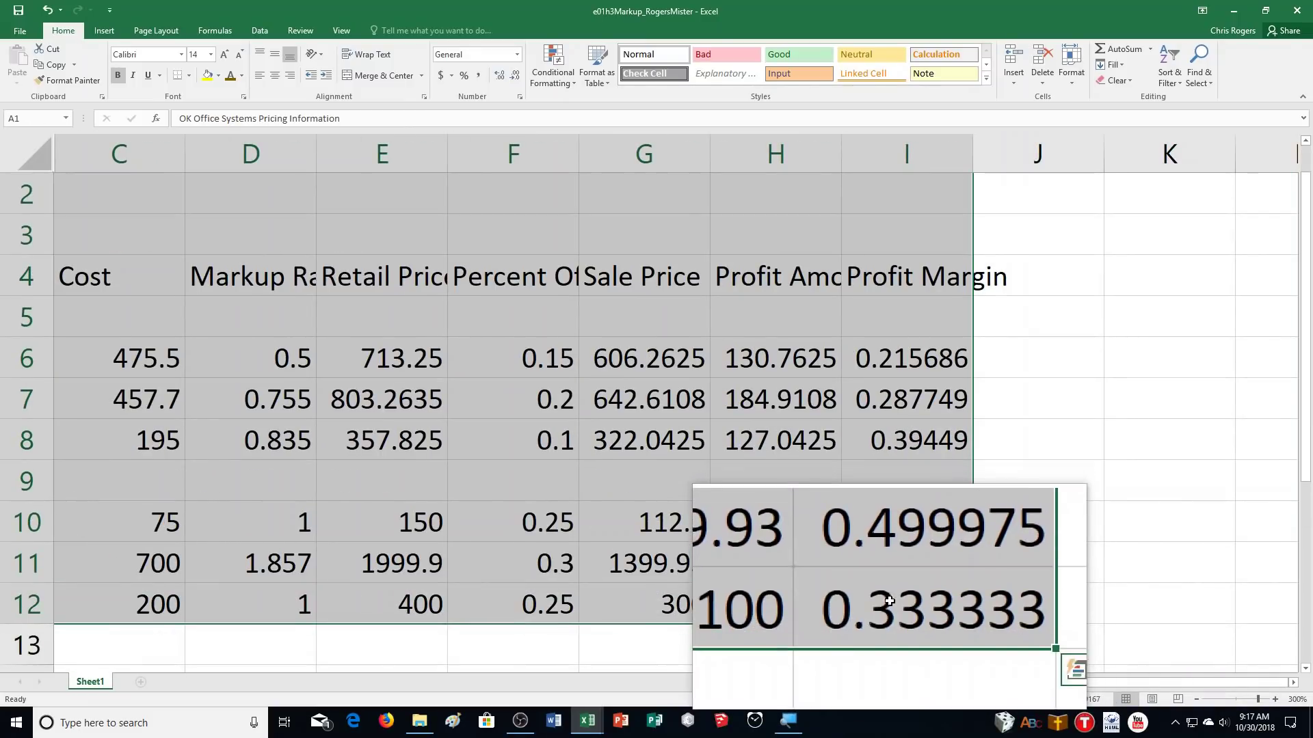
drag(1143, 684, 994, 687)
scroll(656, 410, left, 1)
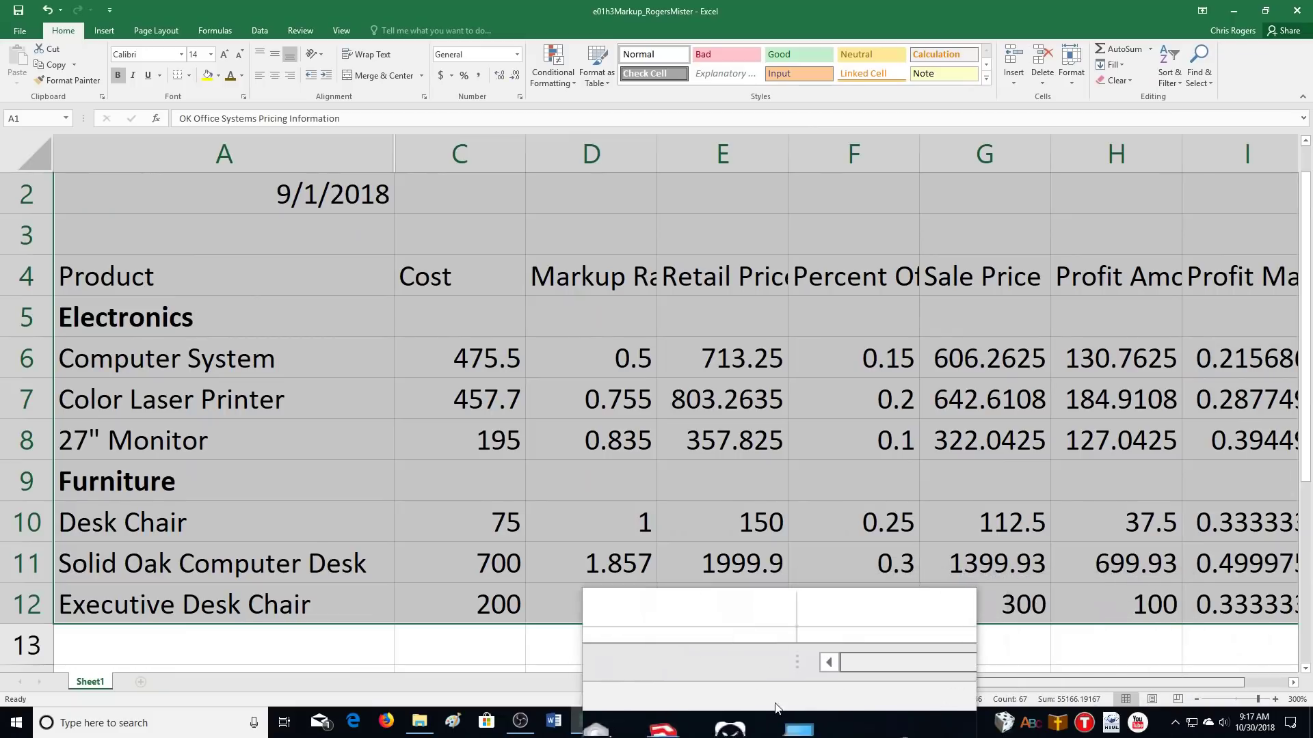
scroll(656, 410, up, 1)
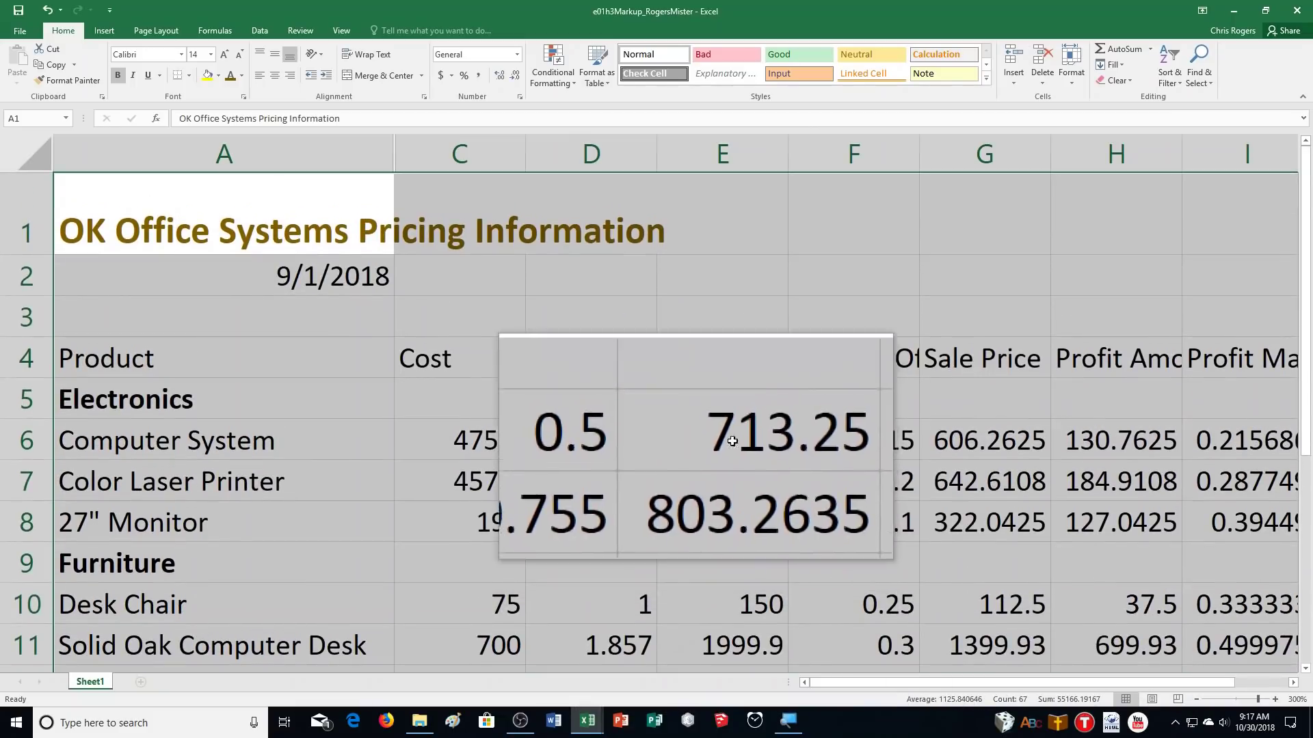
click(1198, 700)
click(1197, 704)
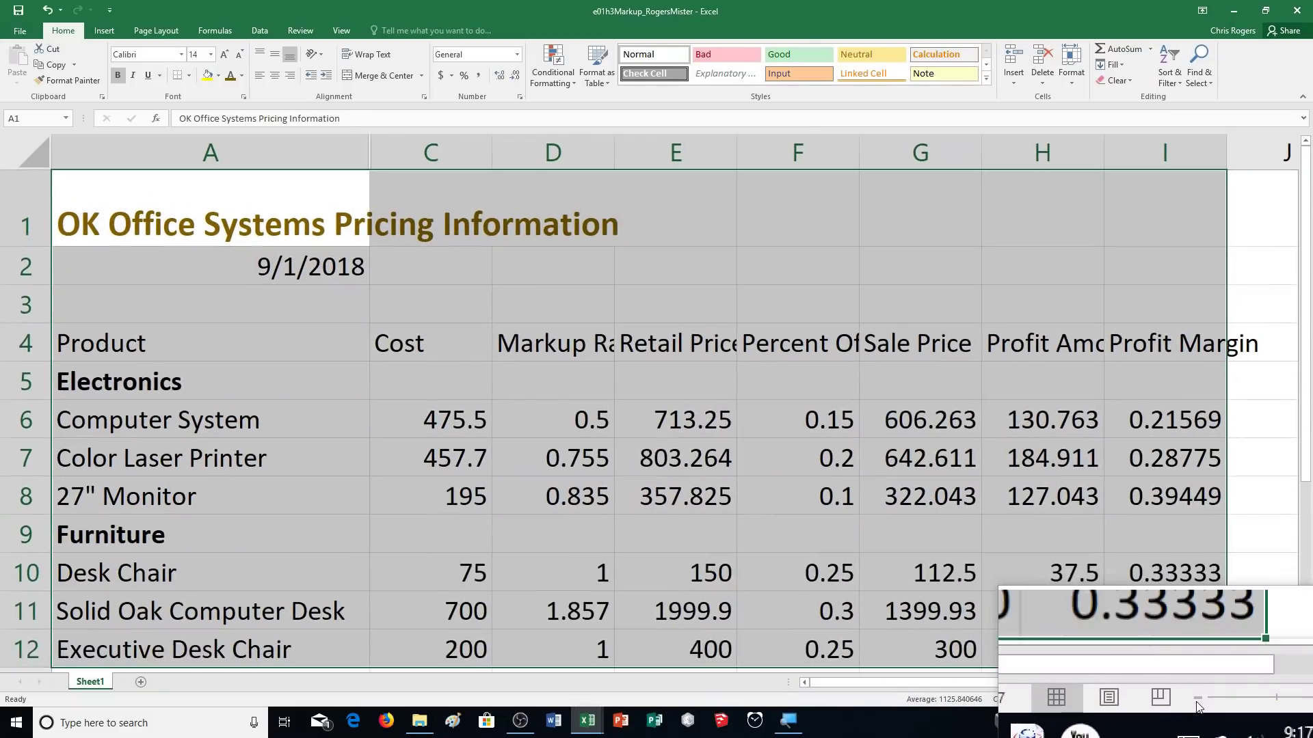
scroll(1129, 540, down, 3)
scroll(1124, 537, up, 2)
scroll(1125, 537, up, 1)
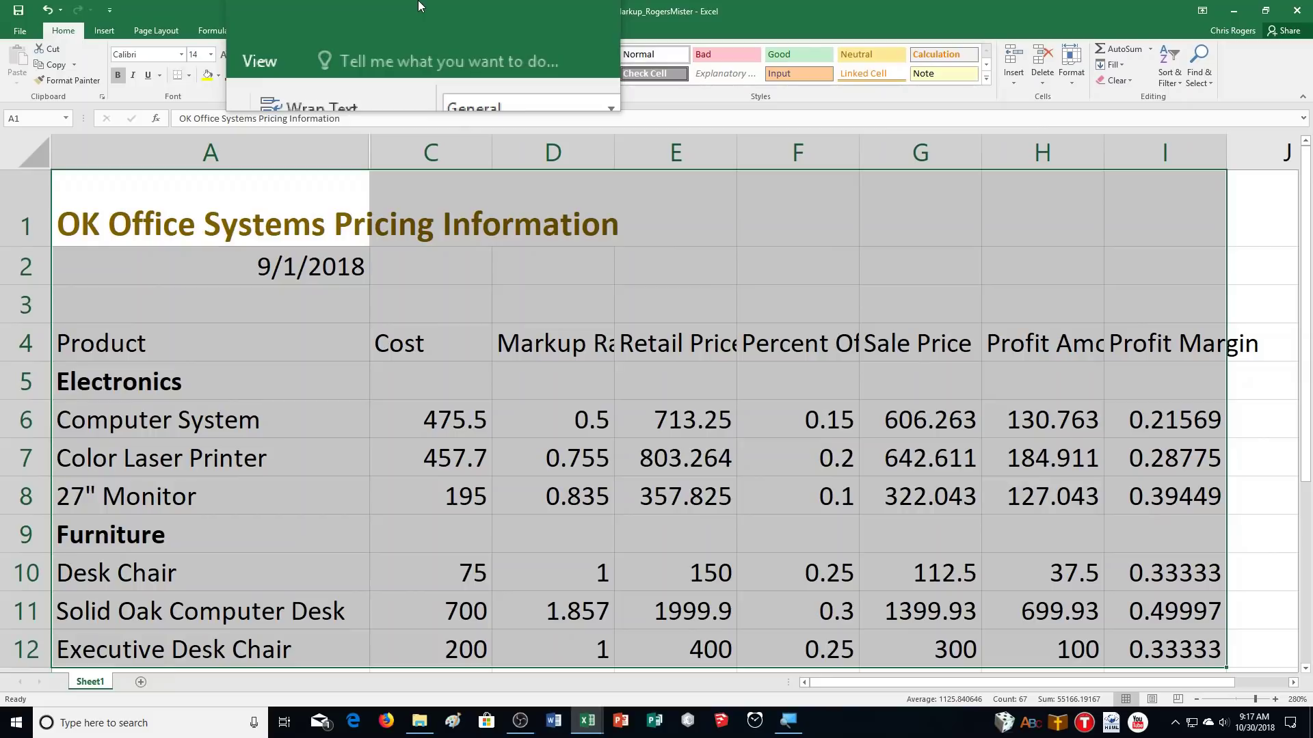
click(42, 68)
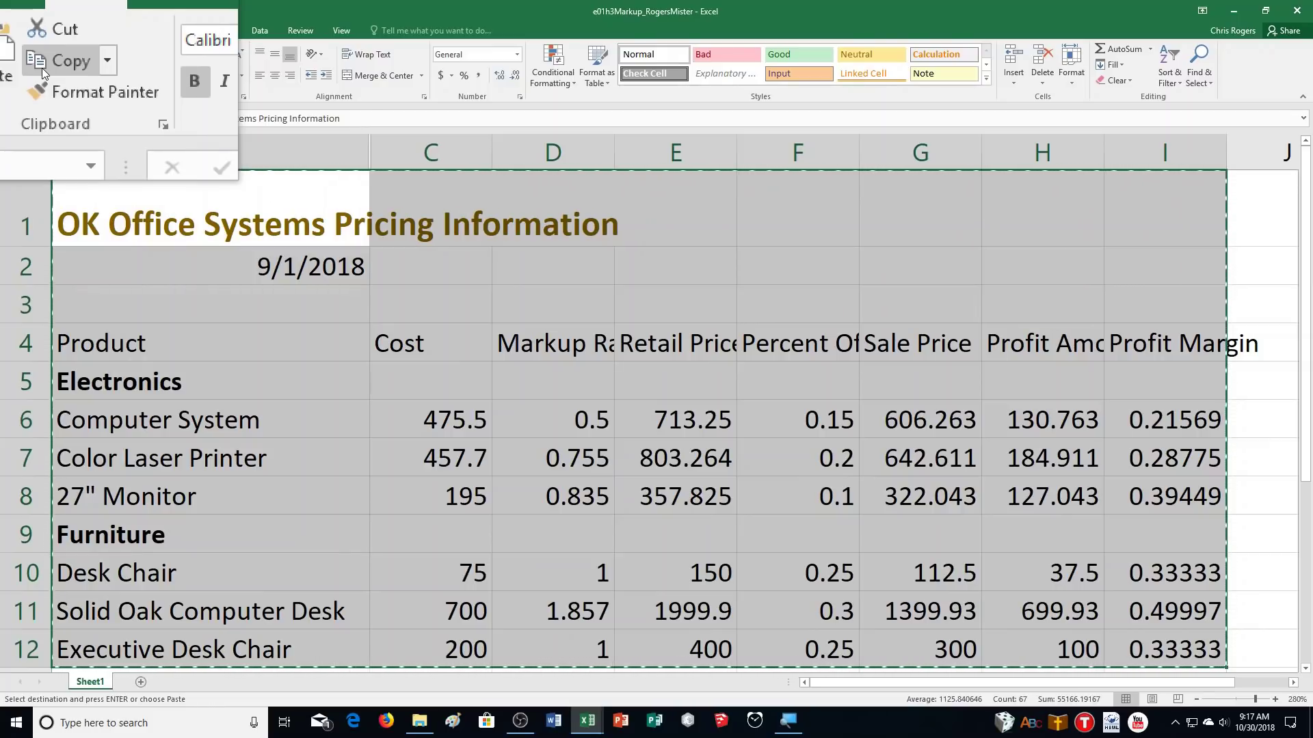
Paste the copied table at A15 using the Formulas & Number Formatting paste option
scroll(451, 445, down, 2)
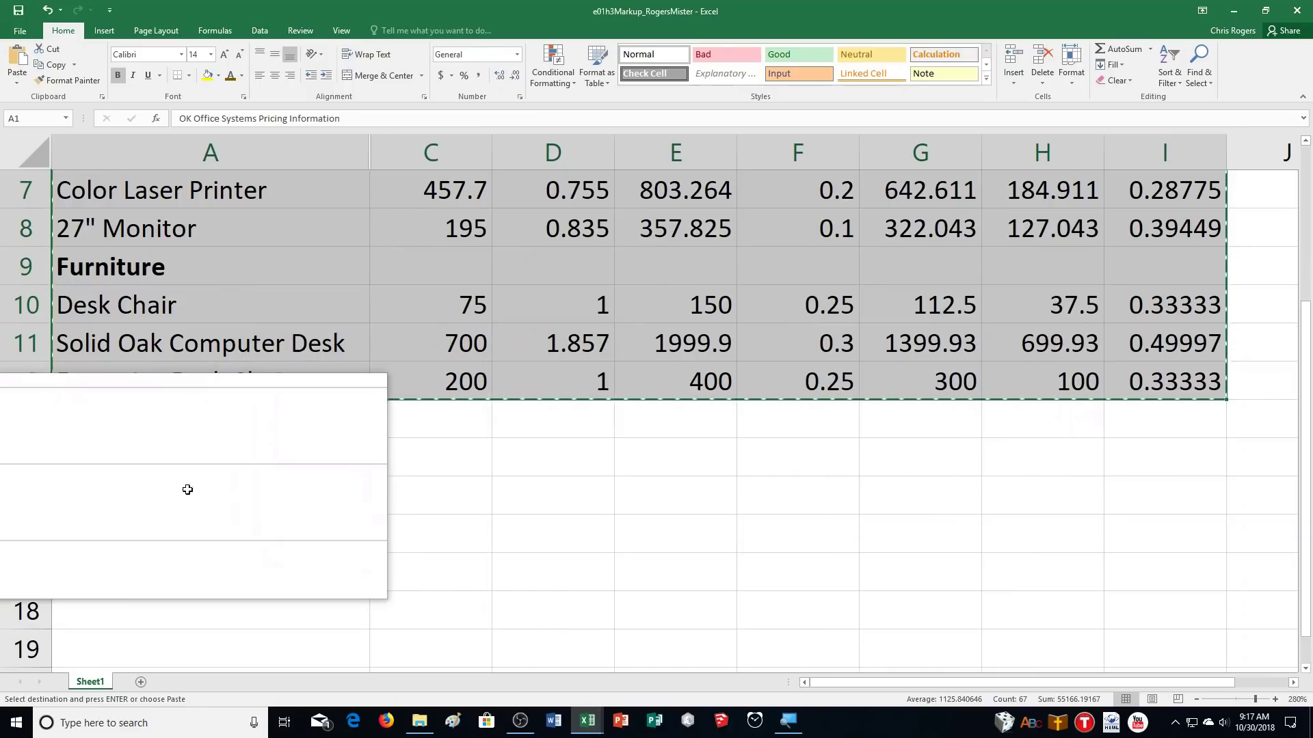
click(110, 508)
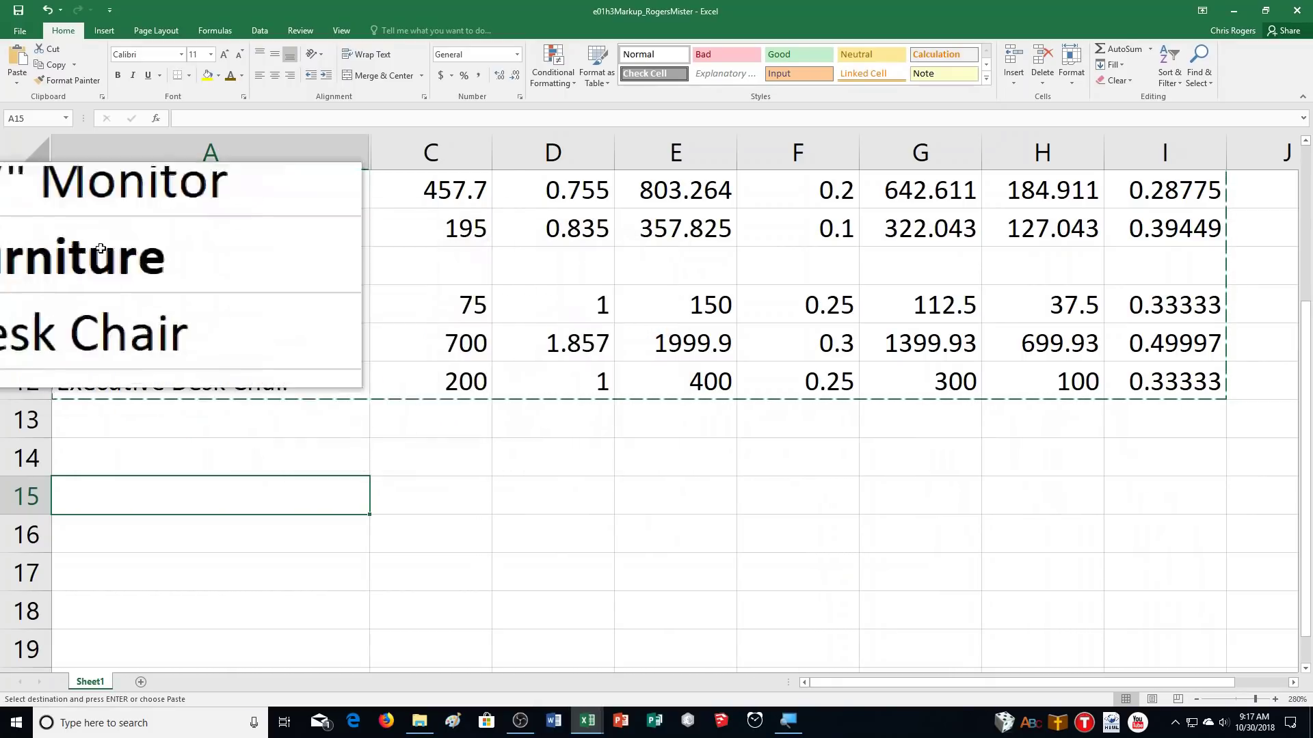
click(33, 43)
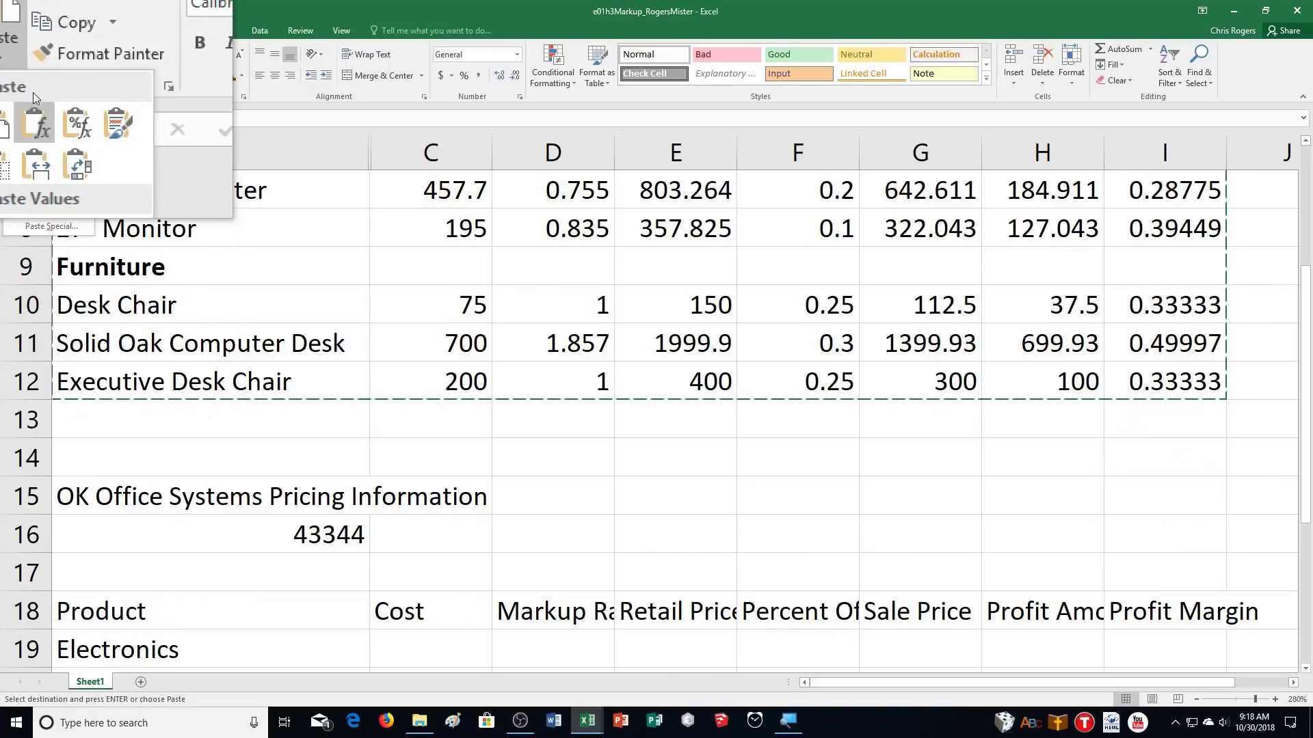
key(Escape)
scroll(617, 423, down, 2)
scroll(616, 422, down, 2)
drag(616, 422, 1308, 519)
scroll(1301, 527, up, 1)
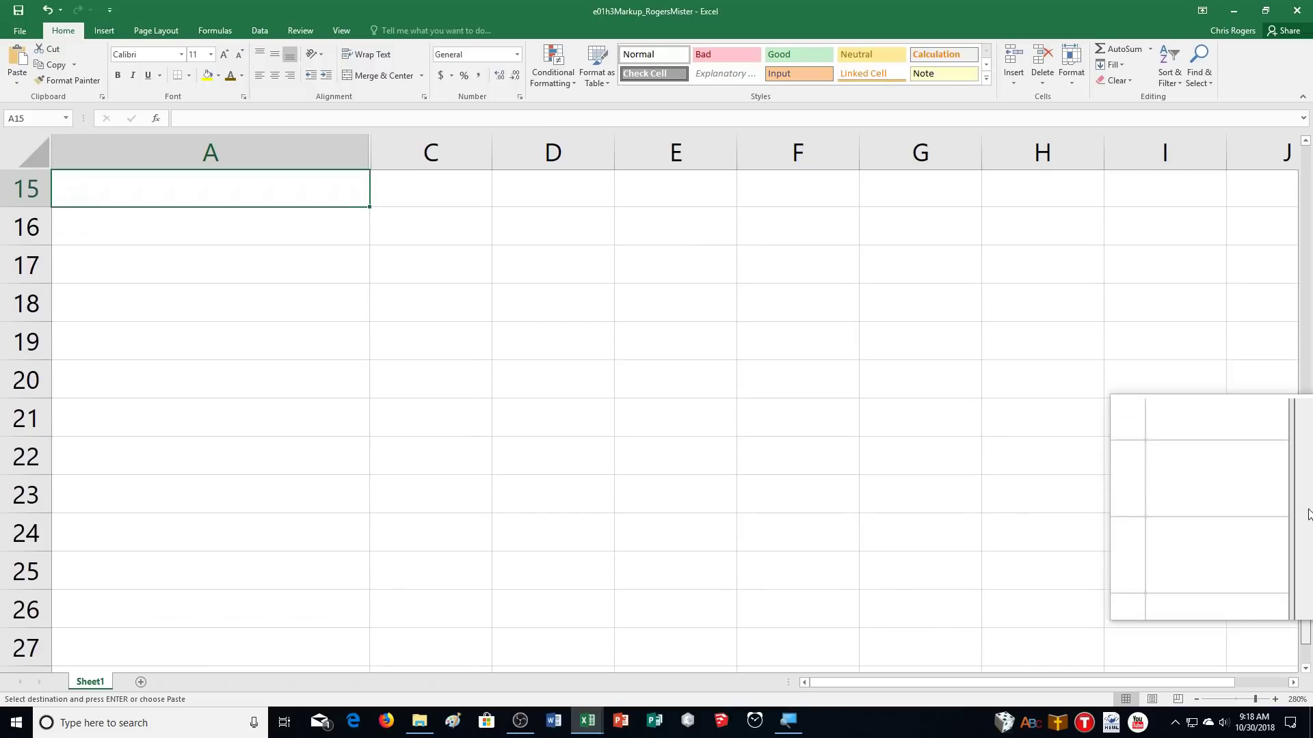
click(17, 82)
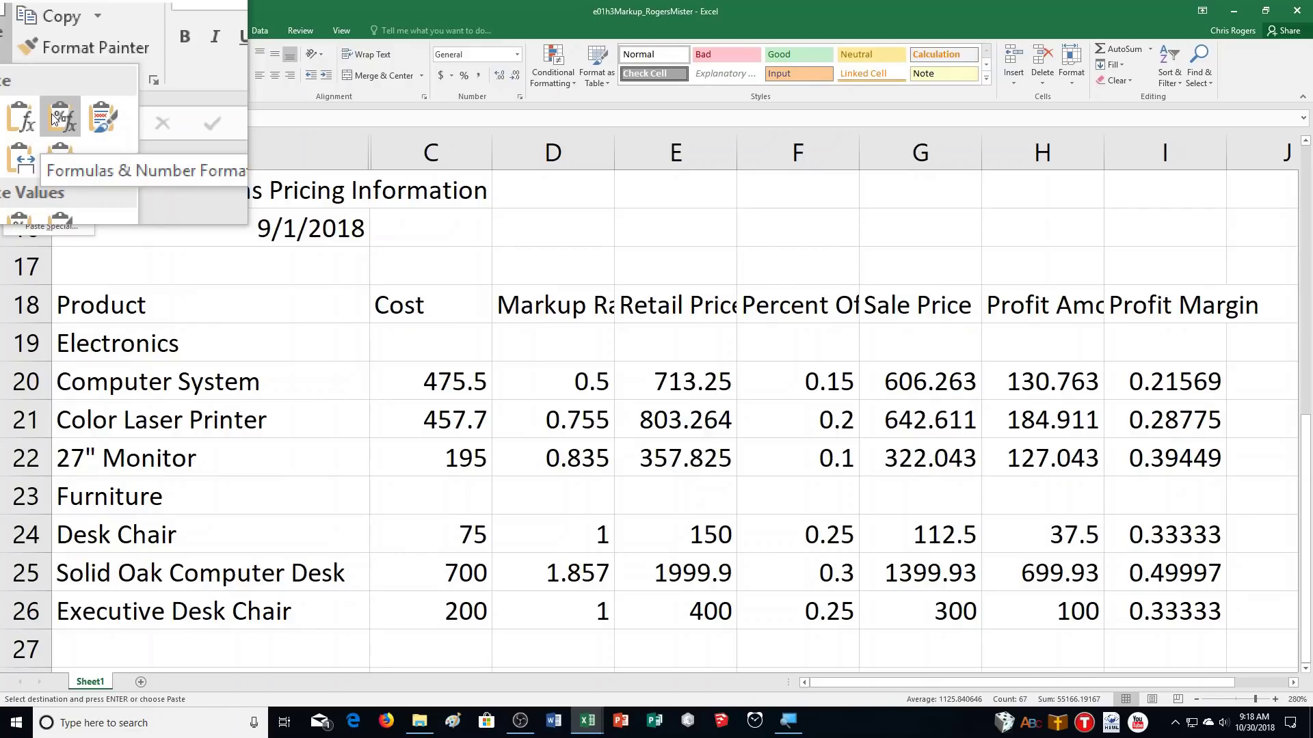
click(55, 119)
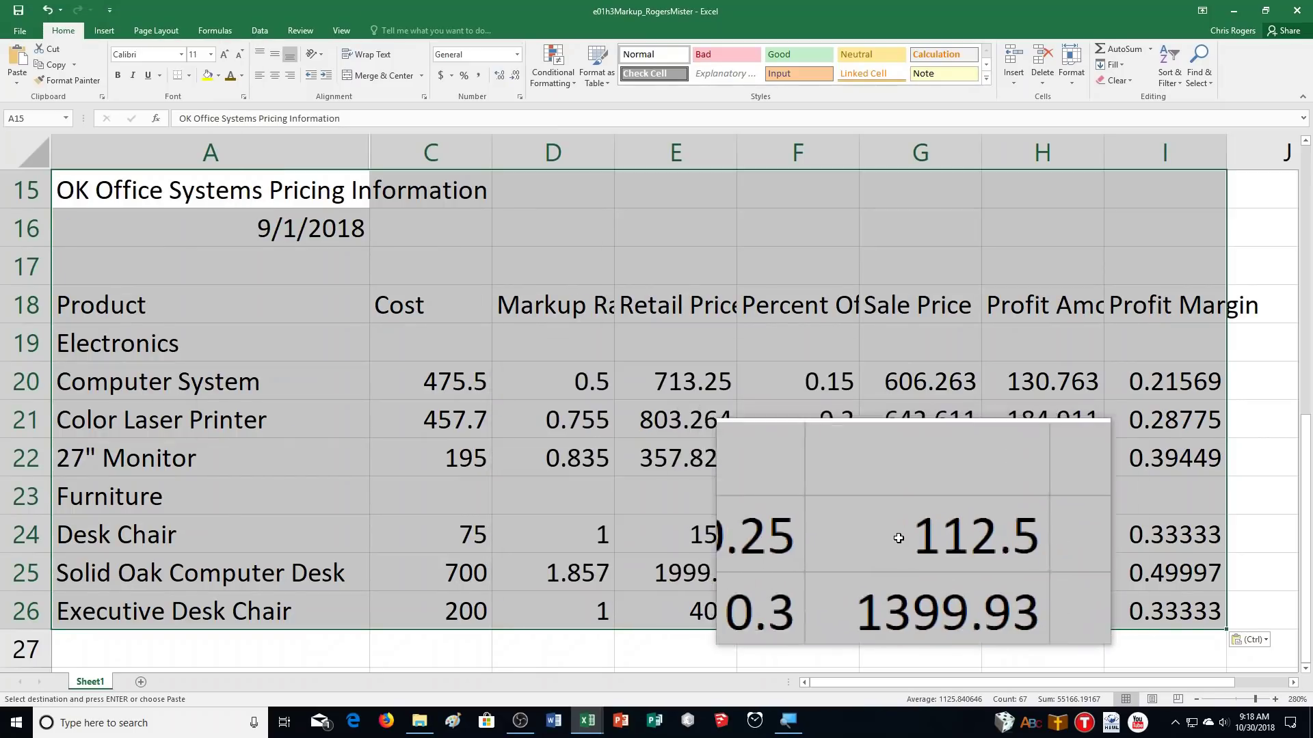
Compare the Computer System profit amount formulas in H6 of the original table and H20 of the pasted copy, and clear the copy marquee
click(1032, 268)
scroll(1033, 268, up, 3)
scroll(1081, 396, up, 2)
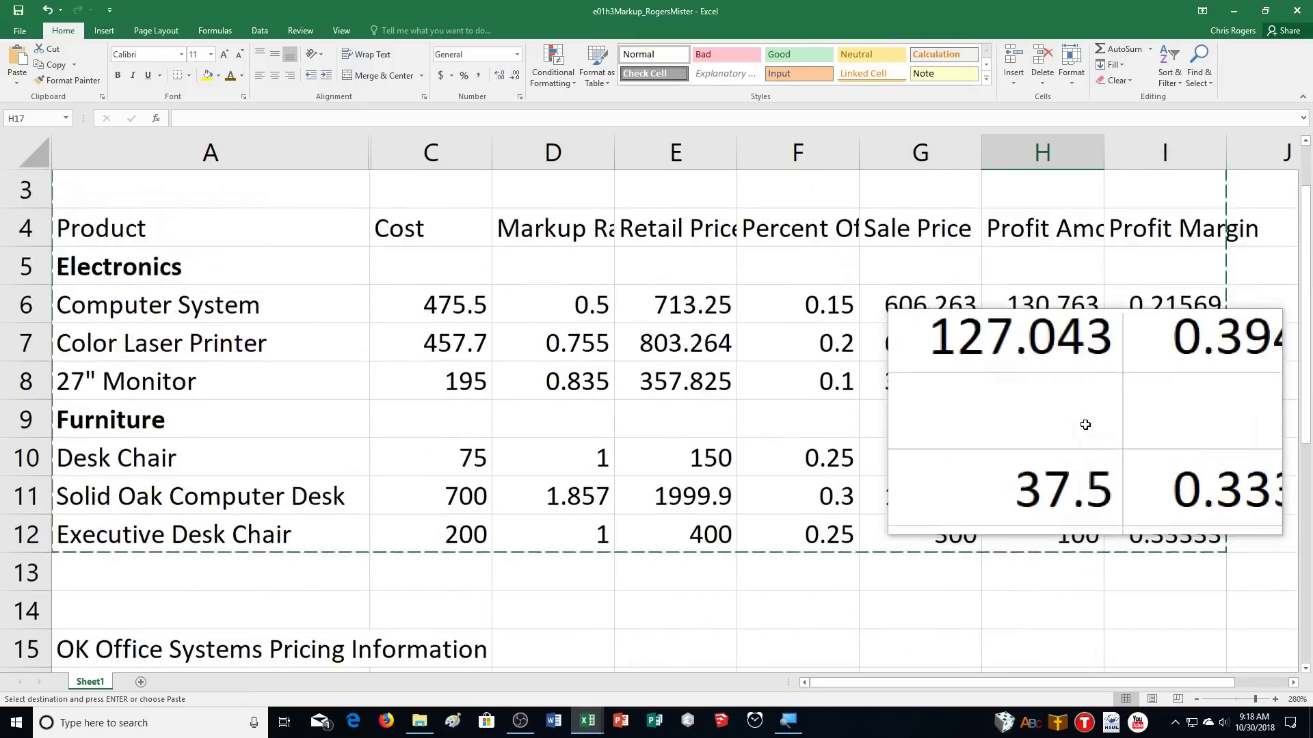
click(1044, 419)
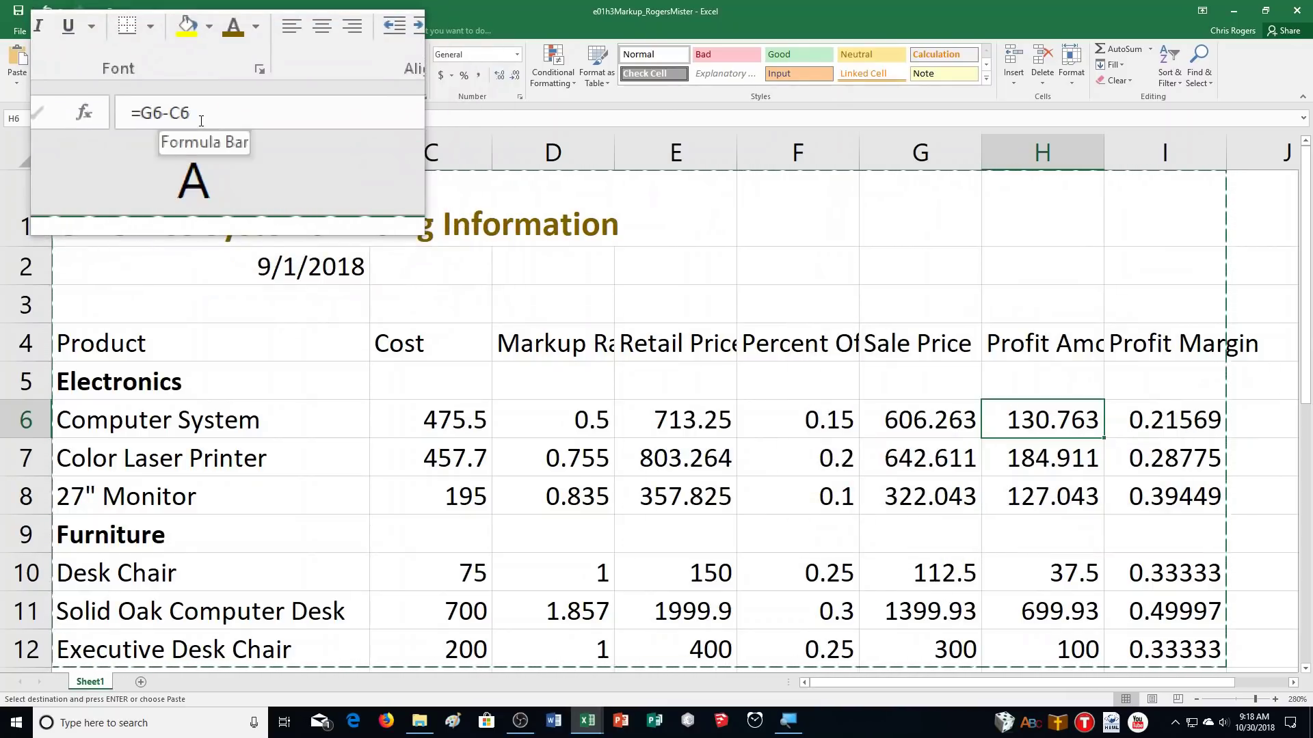
scroll(1051, 439, down, 4)
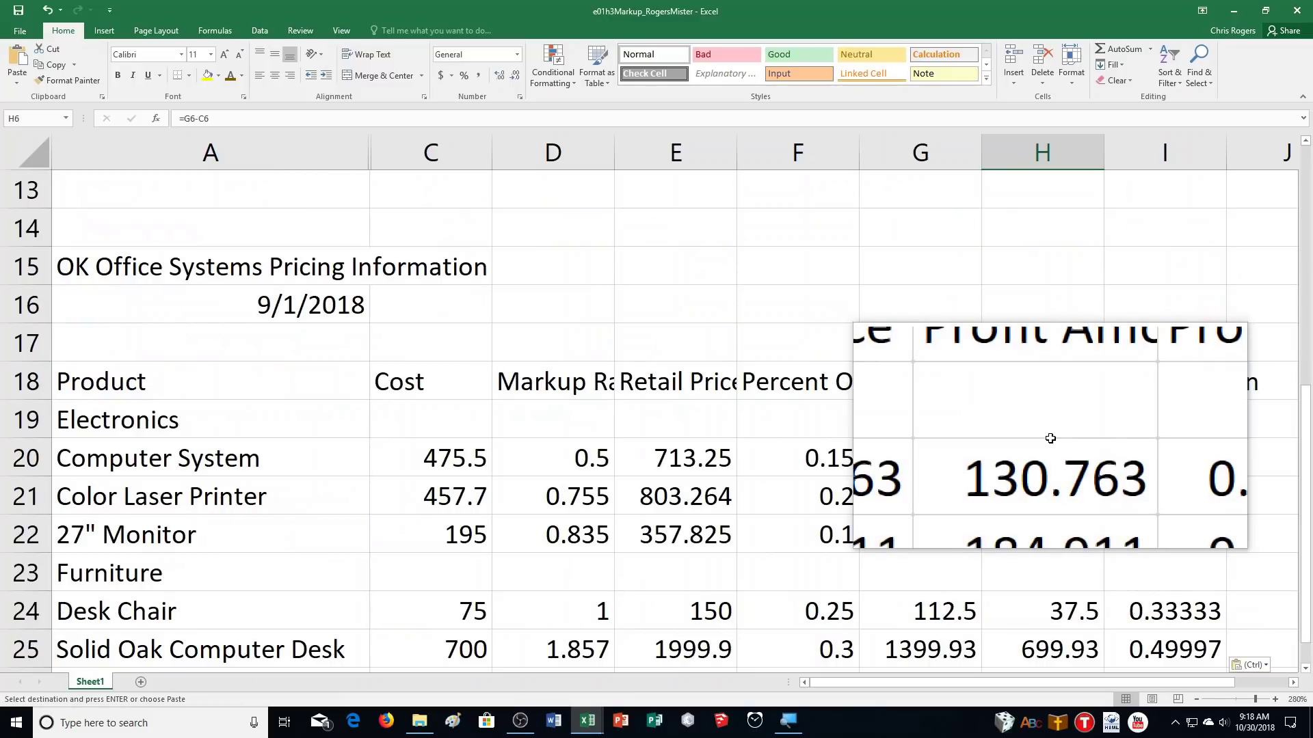
click(1044, 497)
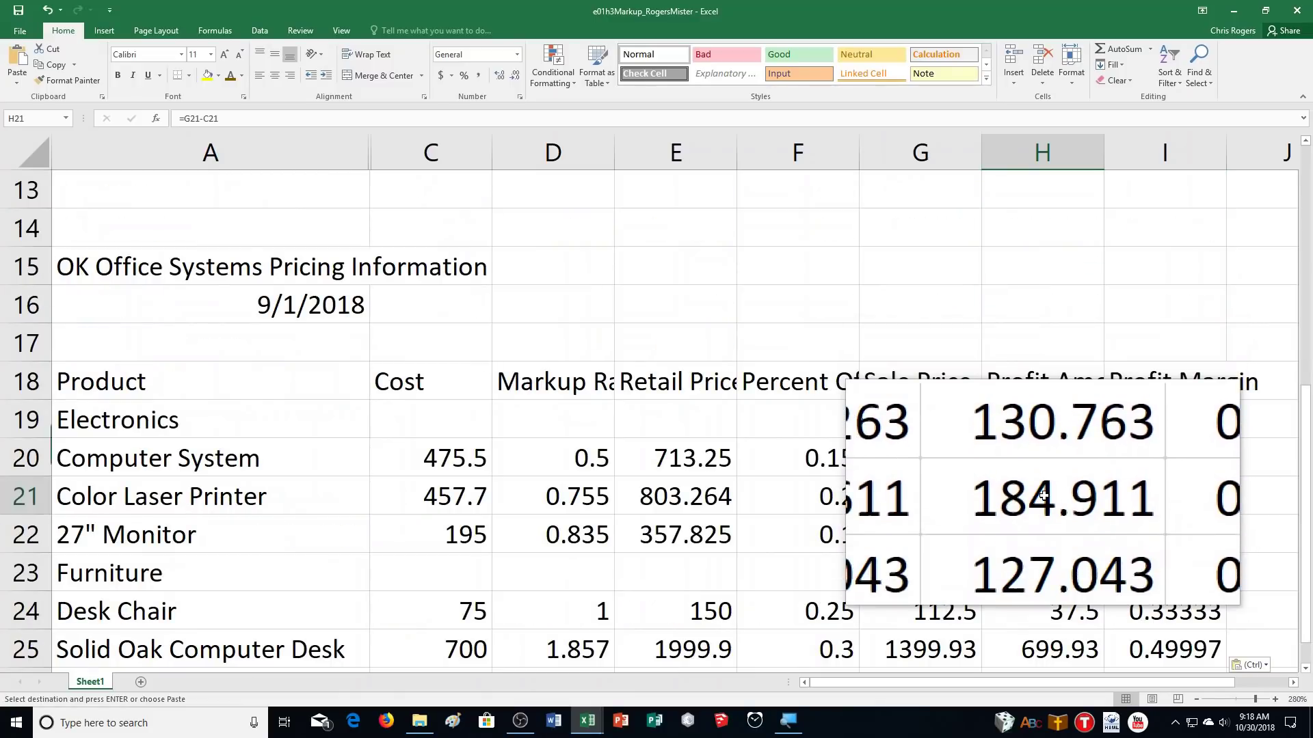
click(1034, 461)
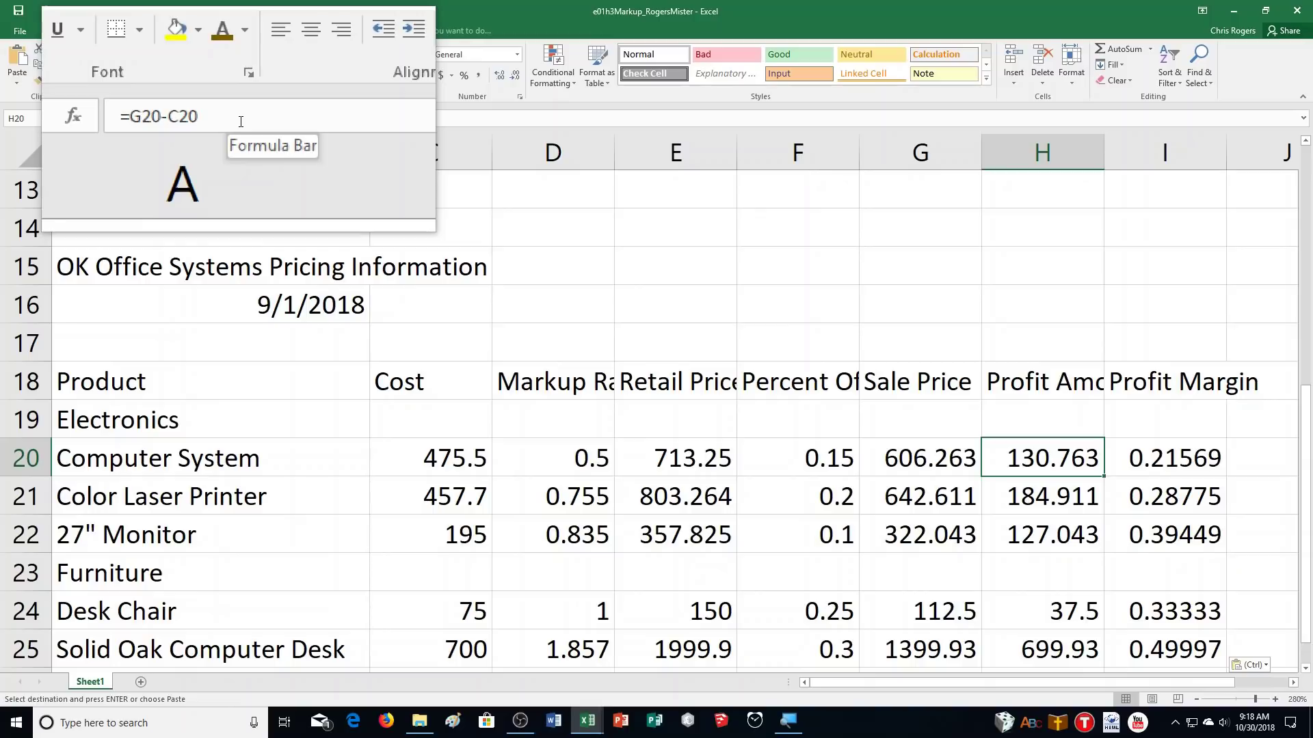
key(Escape)
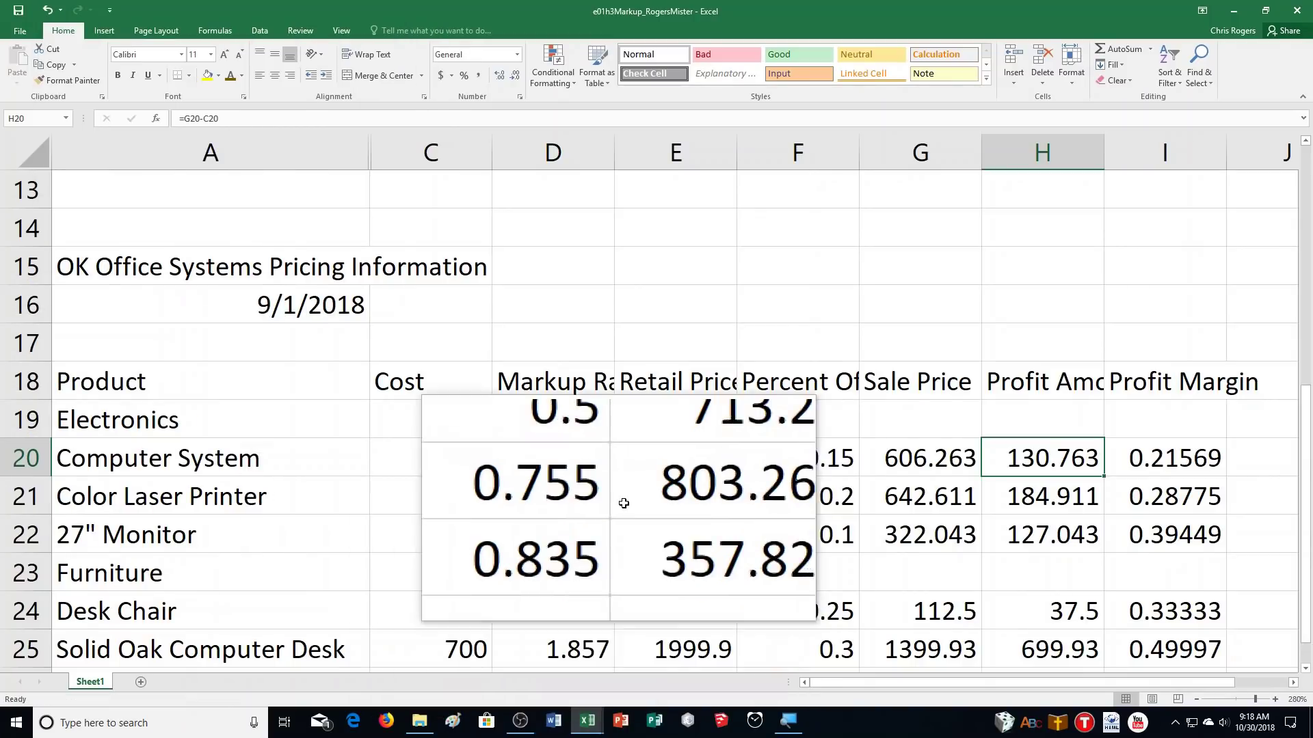
scroll(629, 503, up, 3)
scroll(628, 504, up, 1)
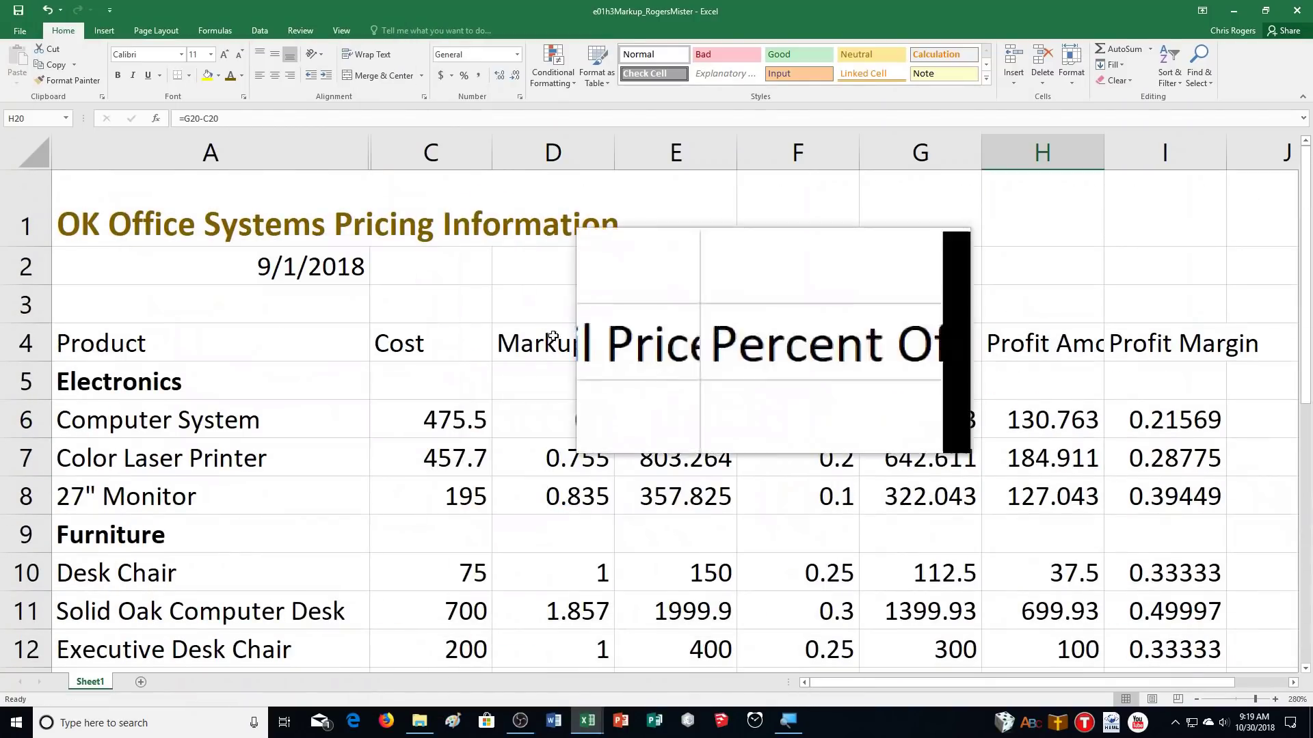
scroll(748, 510, down, 1)
scroll(748, 511, down, 3)
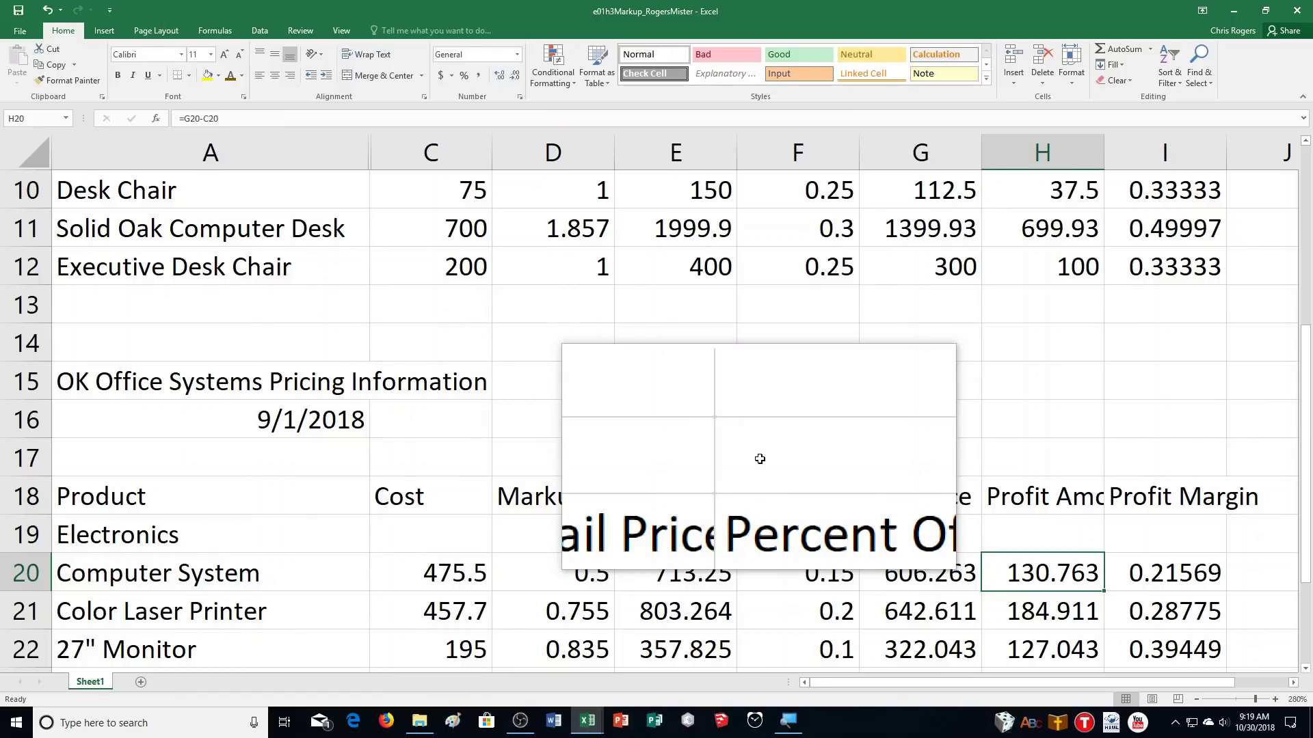
scroll(759, 458, up, 3)
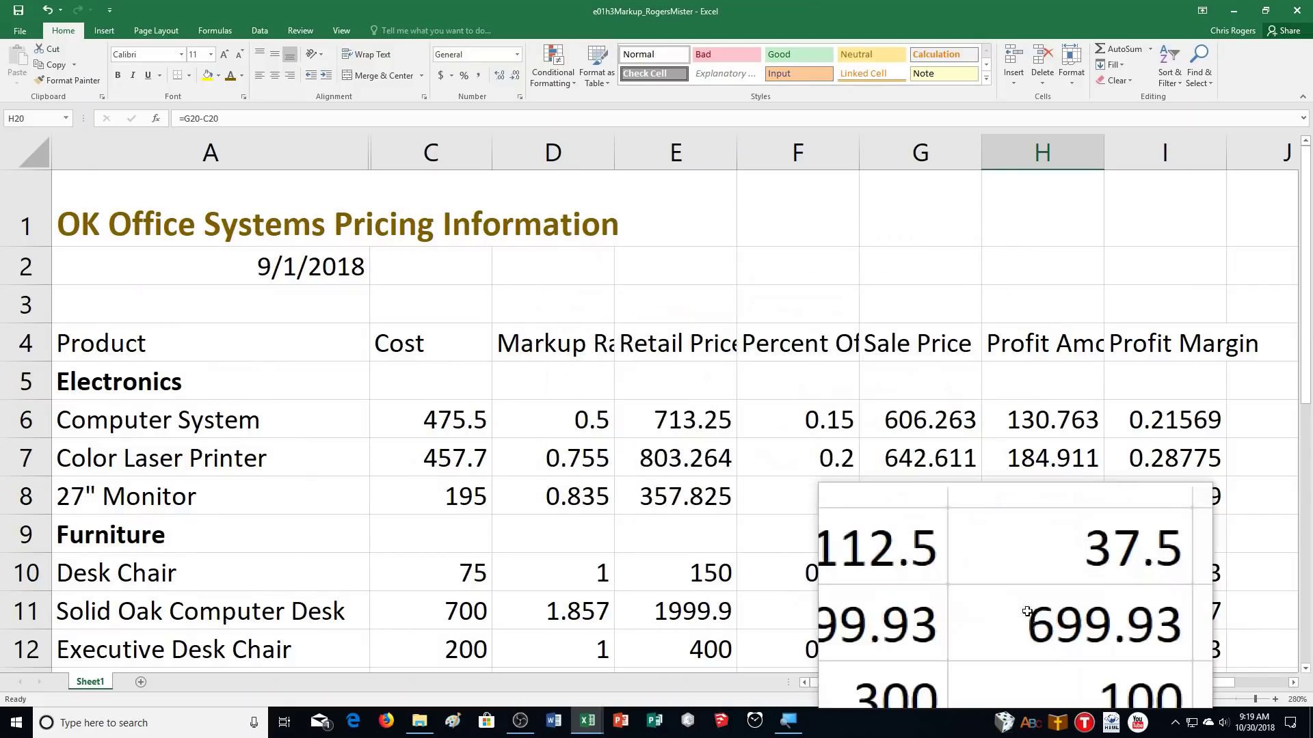
click(1183, 712)
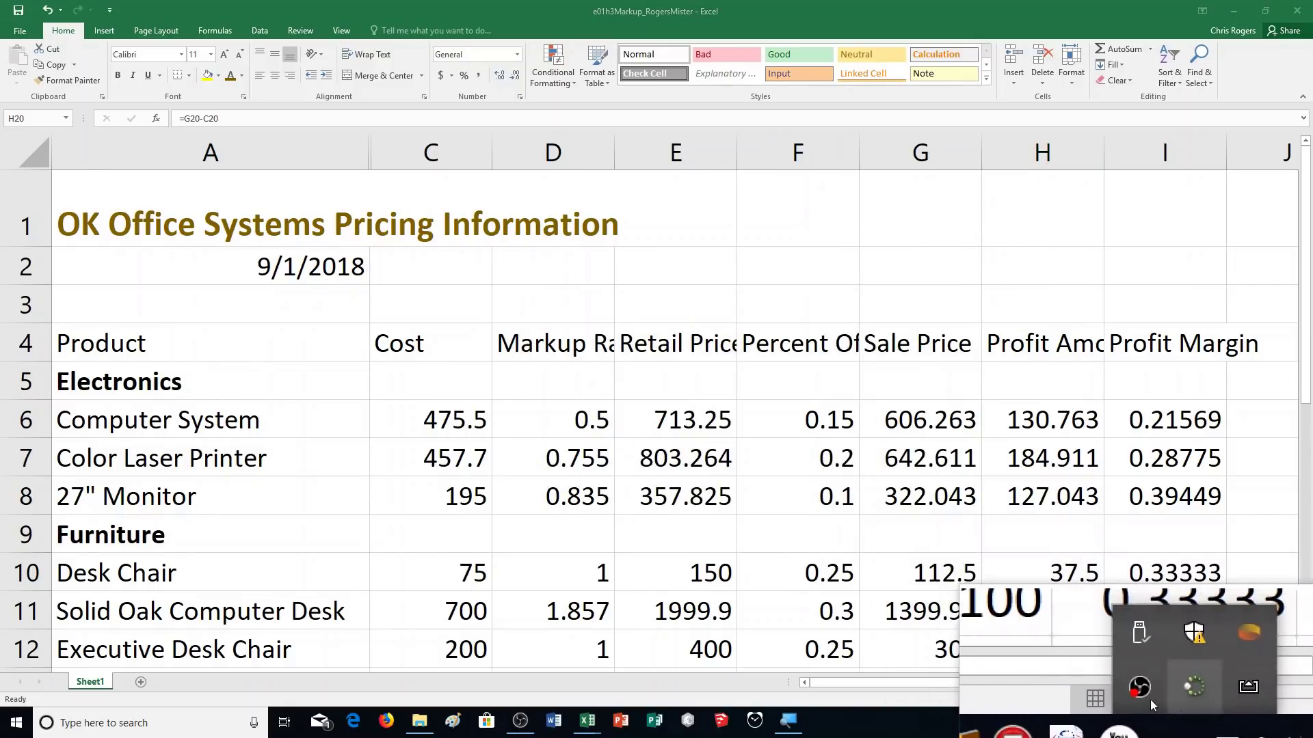